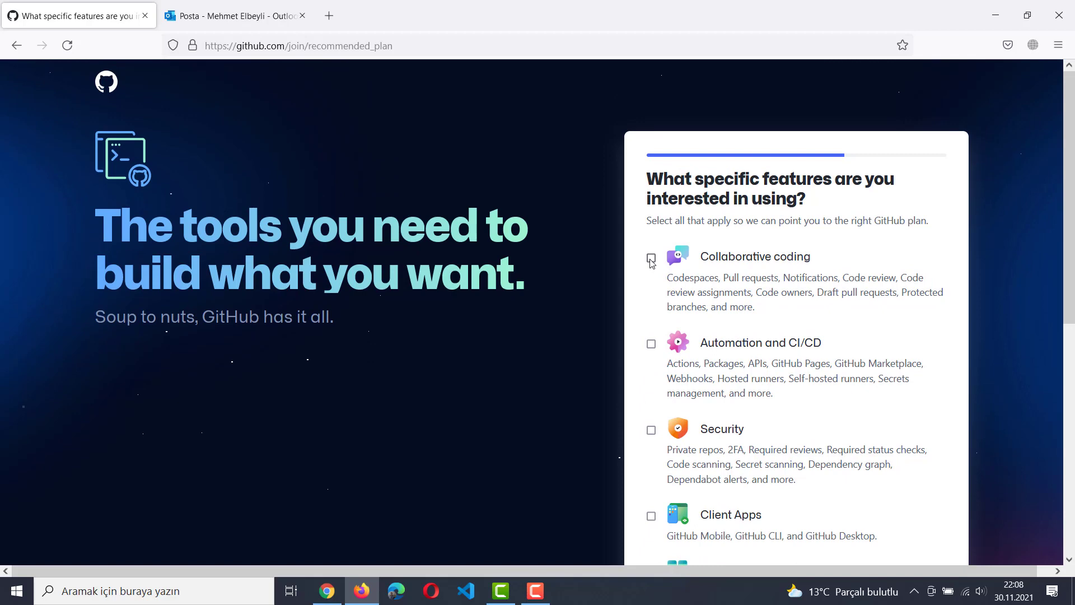
Step: Select Collaborative coding and Community as features of interest and continue to the plan recommendation
left_click(651, 259)
scroll(996, 369, "down", 7)
left_click(775, 397)
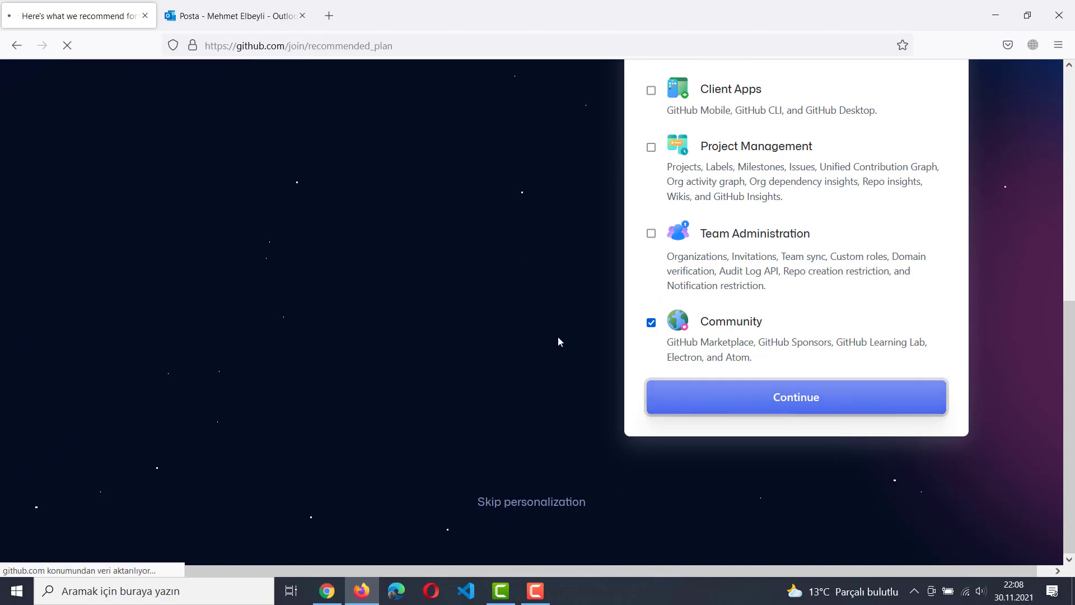
Step: Compare the features of the Free plan with the additional teacher benefits on the recommended plan page
scroll(619, 208, "down", 3)
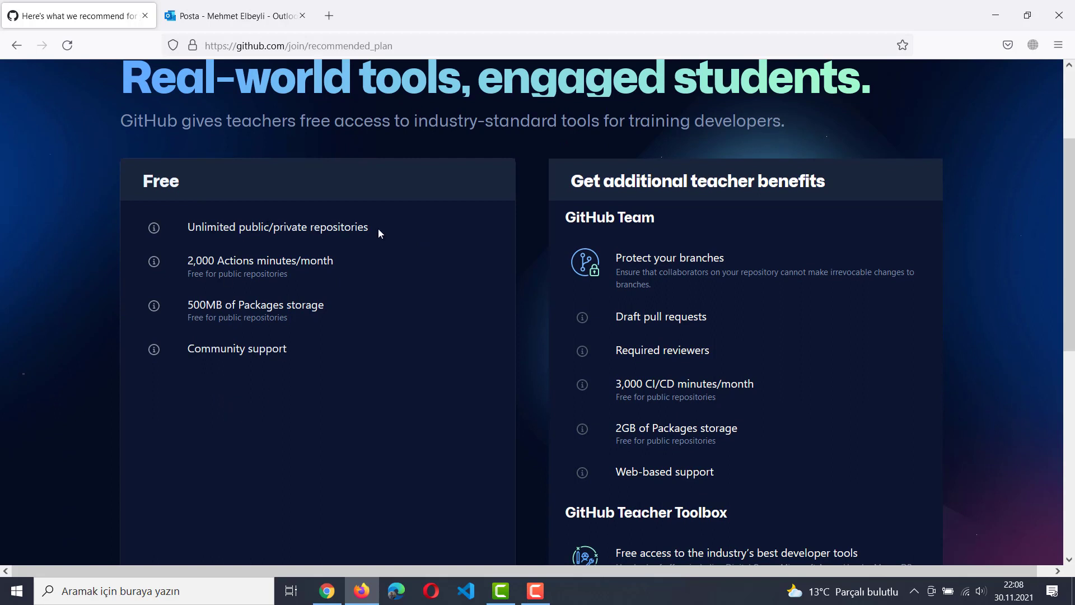
scroll(436, 356, "down", 2)
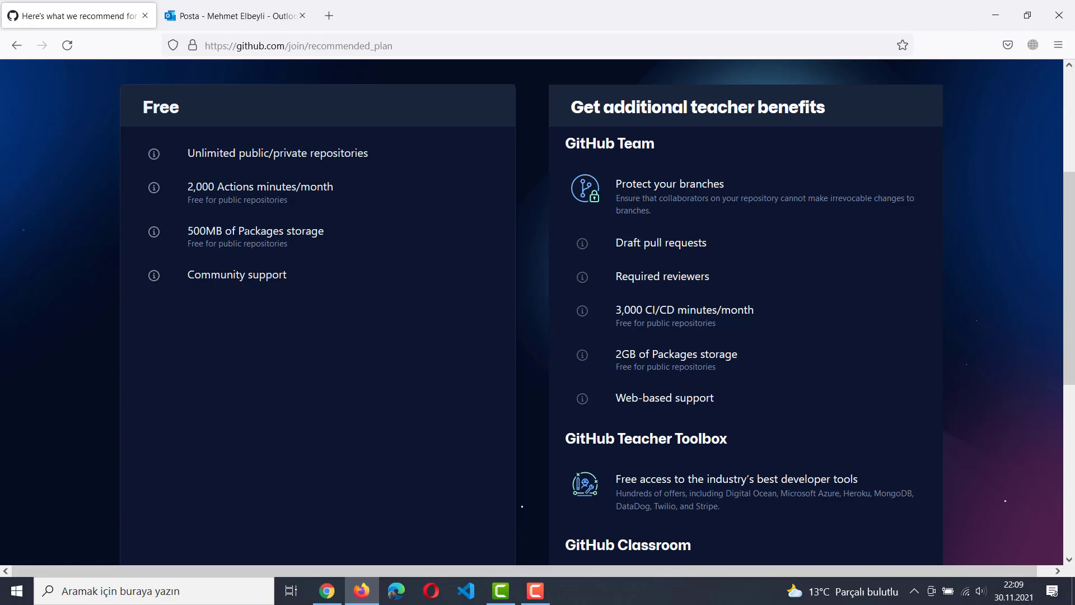
scroll(348, 336, "down", 4)
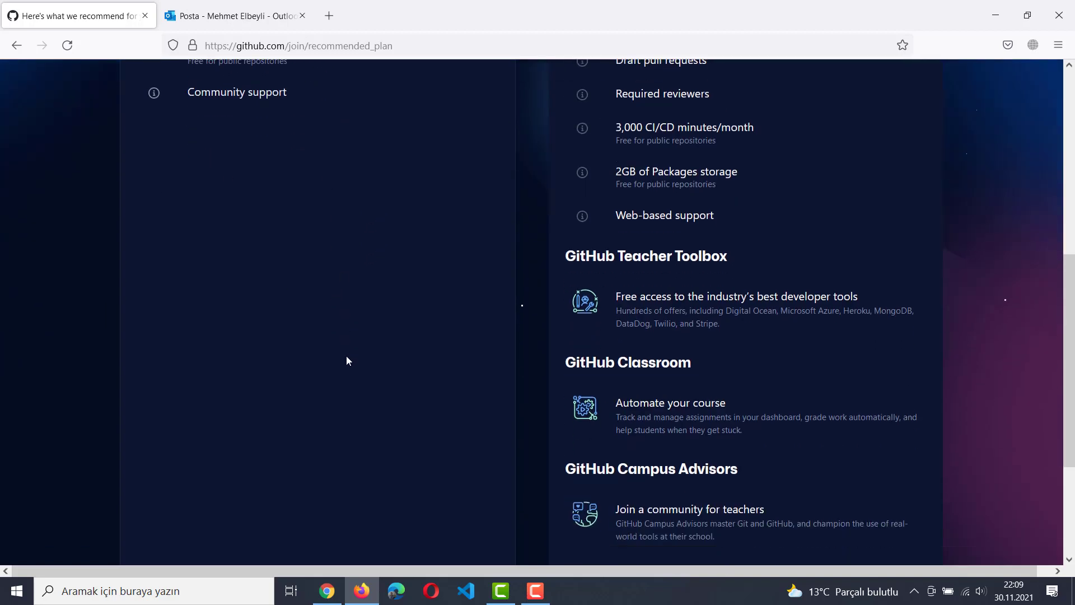
scroll(367, 386, "down", 3)
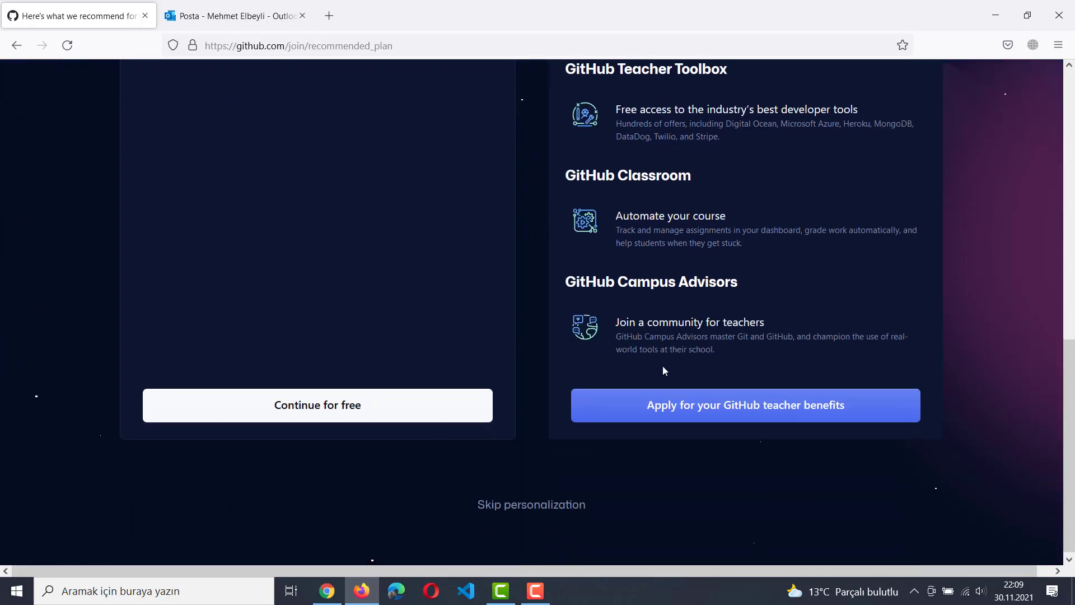
scroll(773, 363, "up", 8)
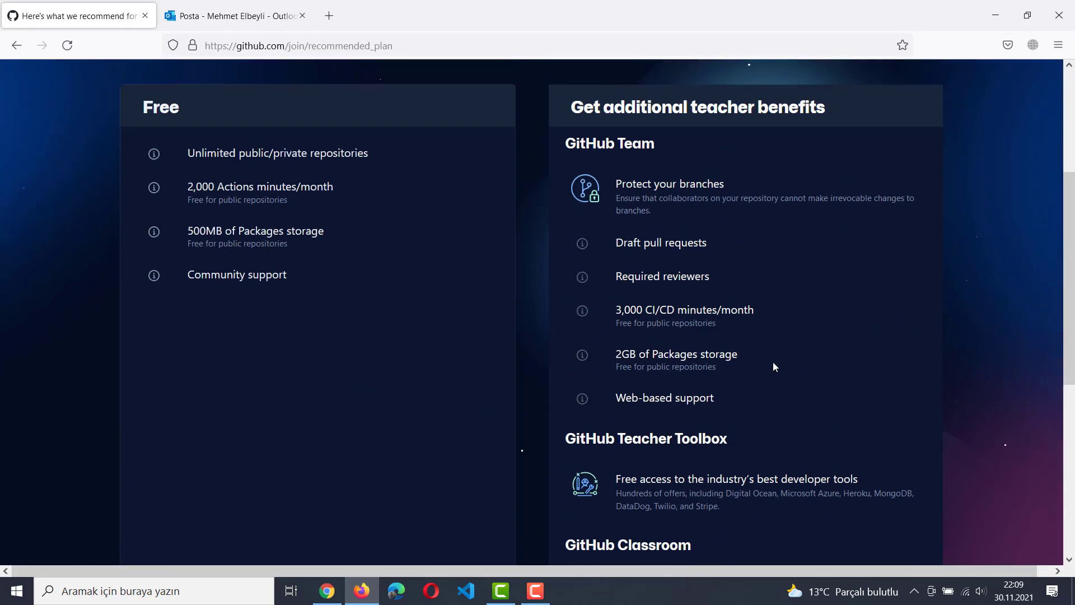
scroll(732, 263, "down", 8)
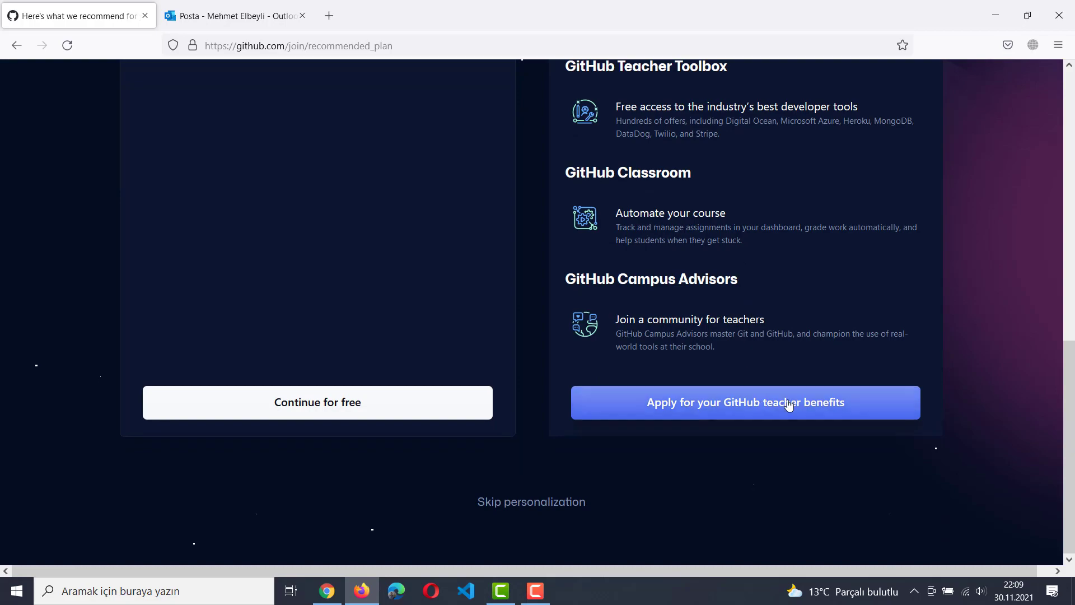
scroll(765, 390, "up", 7)
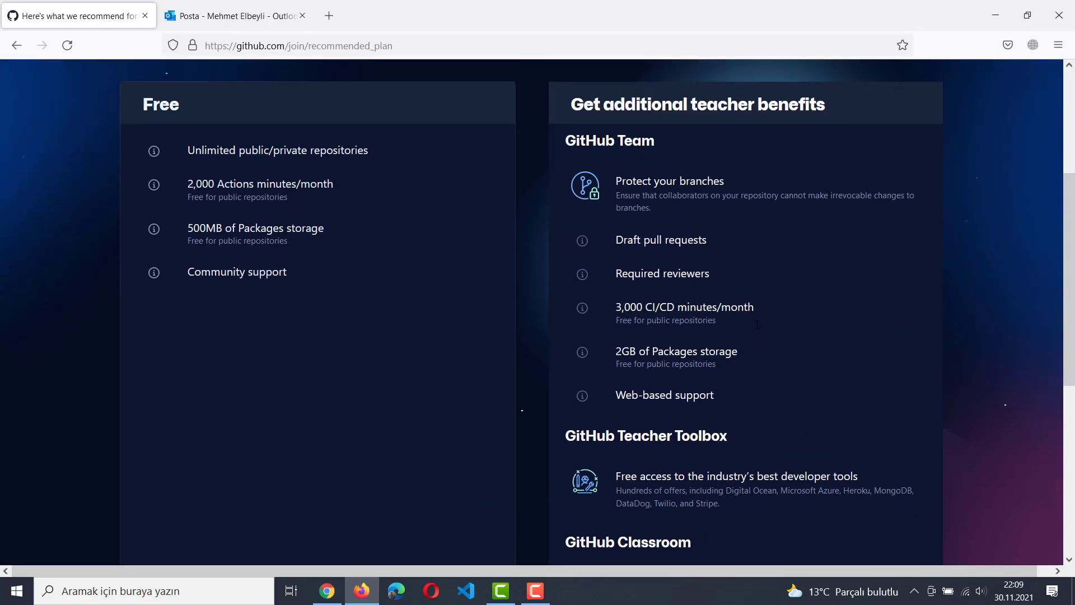
scroll(730, 330, "down", 7)
scroll(310, 408, "up", 11)
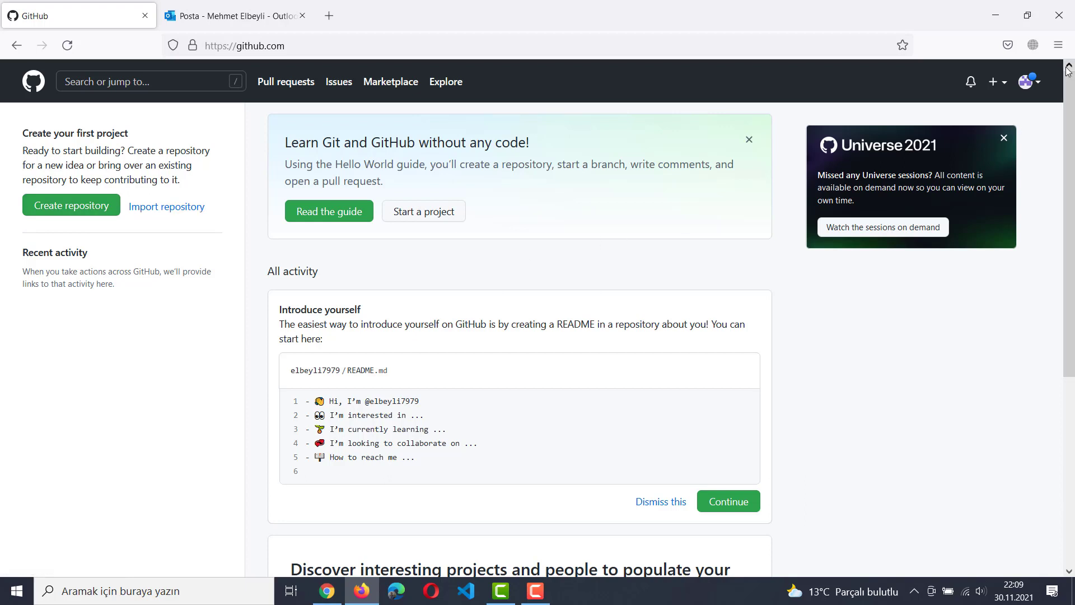
Step: Open the account's profile page and review its overview, contribution graph and contribution activity
left_click(1036, 84)
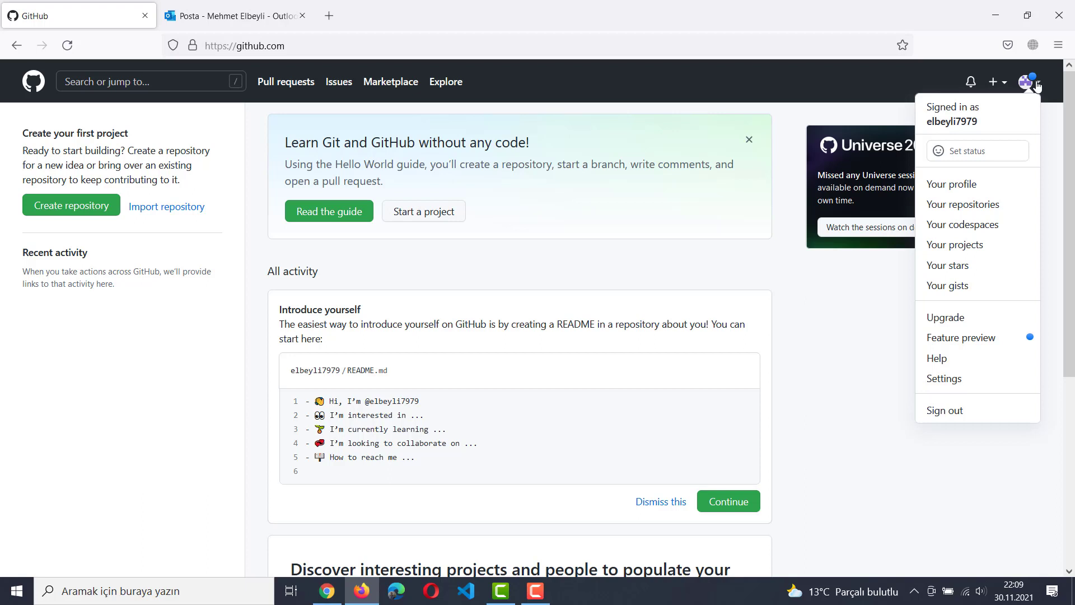
left_click(964, 189)
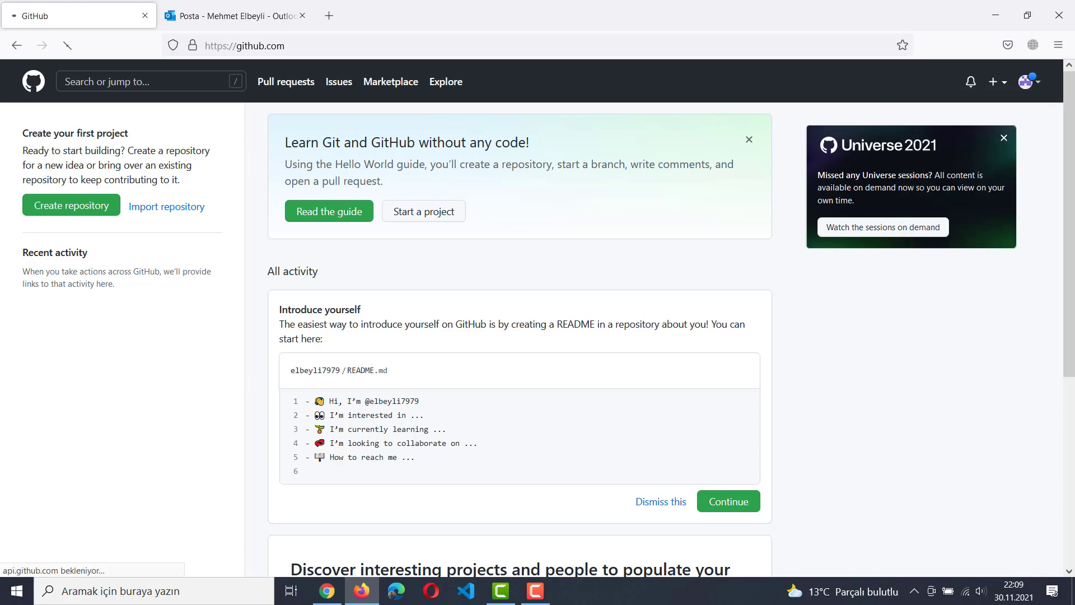
scroll(313, 342, "down", 1)
scroll(313, 342, "down", 8)
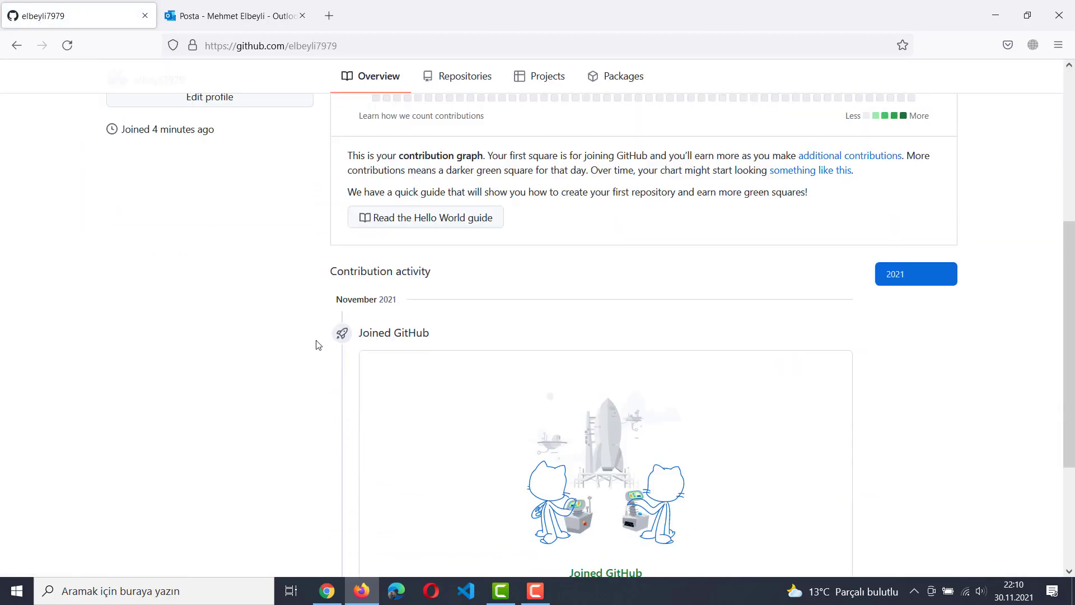
scroll(316, 343, "up", 7)
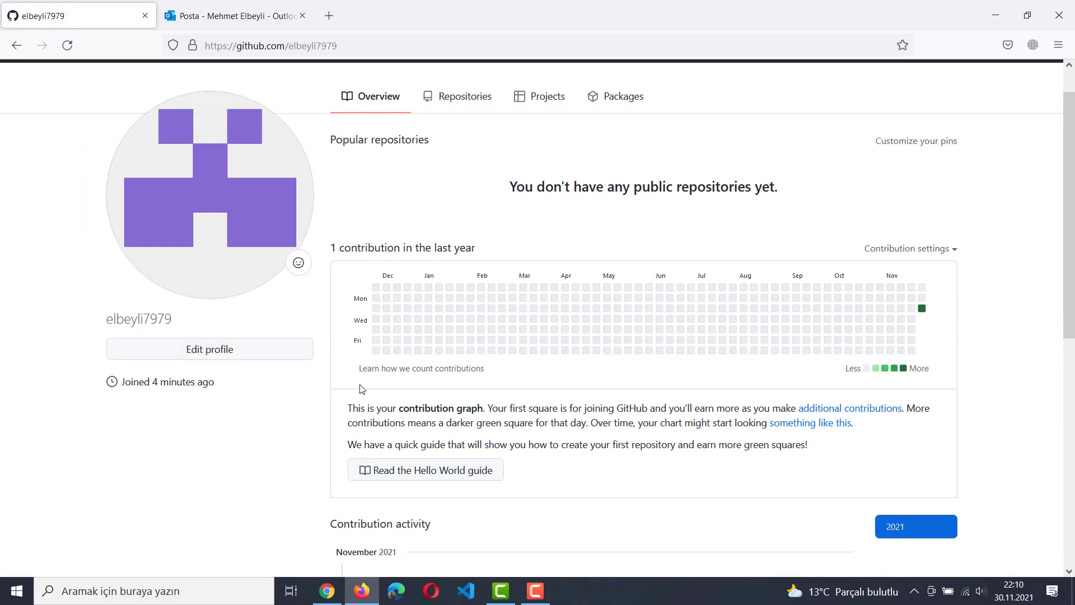
scroll(359, 392, "up", 1)
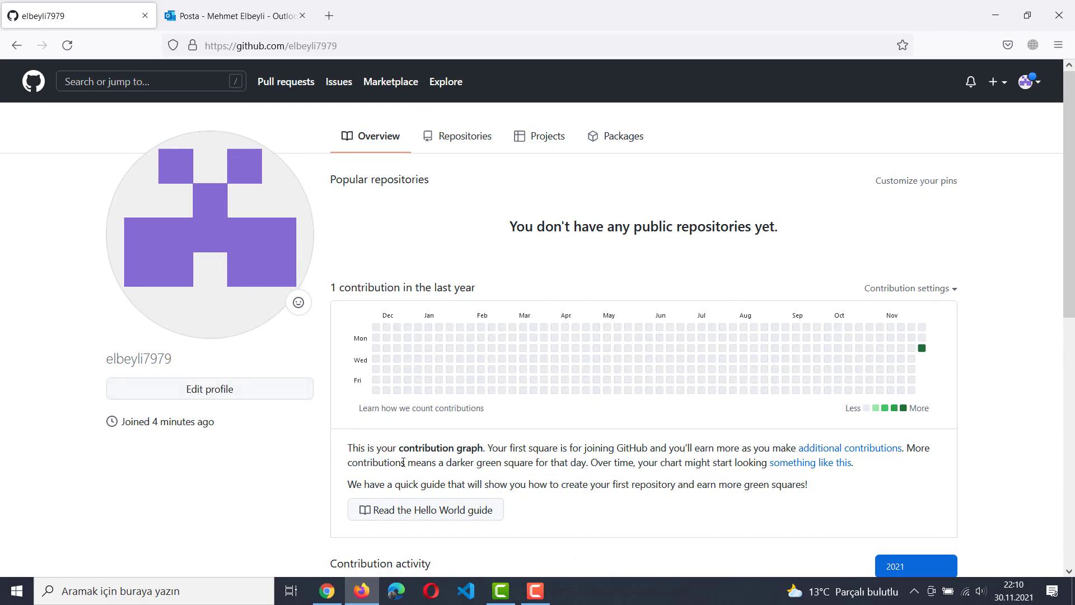
scroll(620, 441, "down", 8)
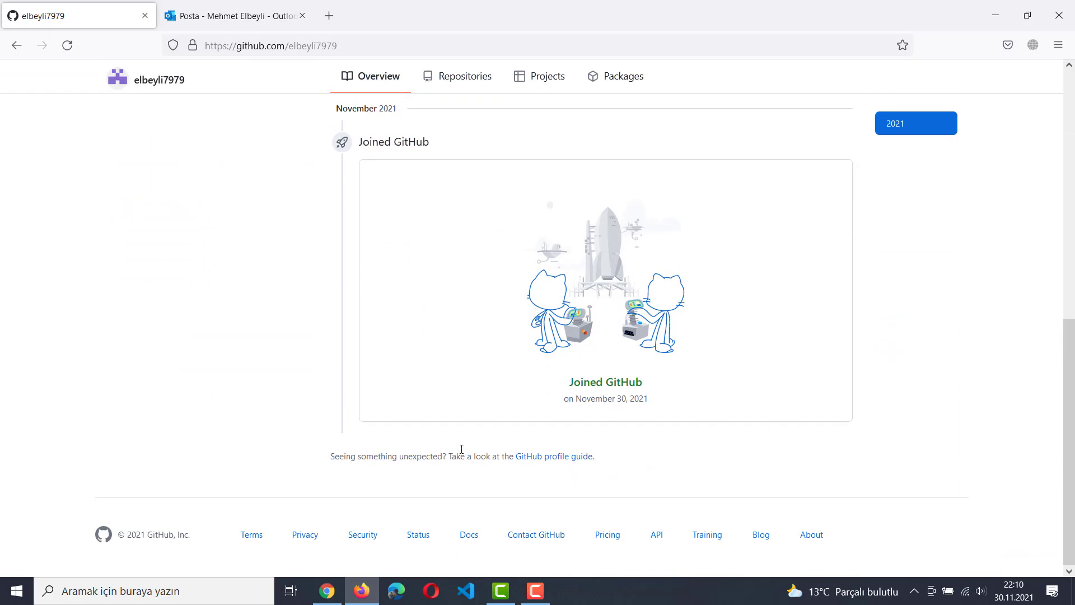
scroll(518, 469, "up", 8)
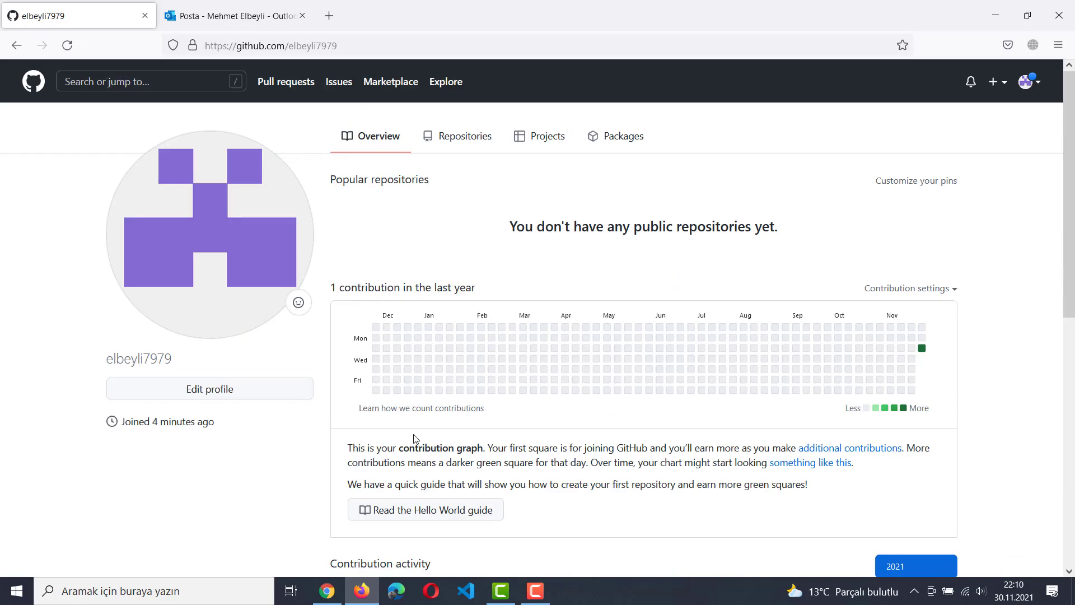
Step: View the account's repositories list and the account options, and return to the home dashboard
left_click(1040, 83)
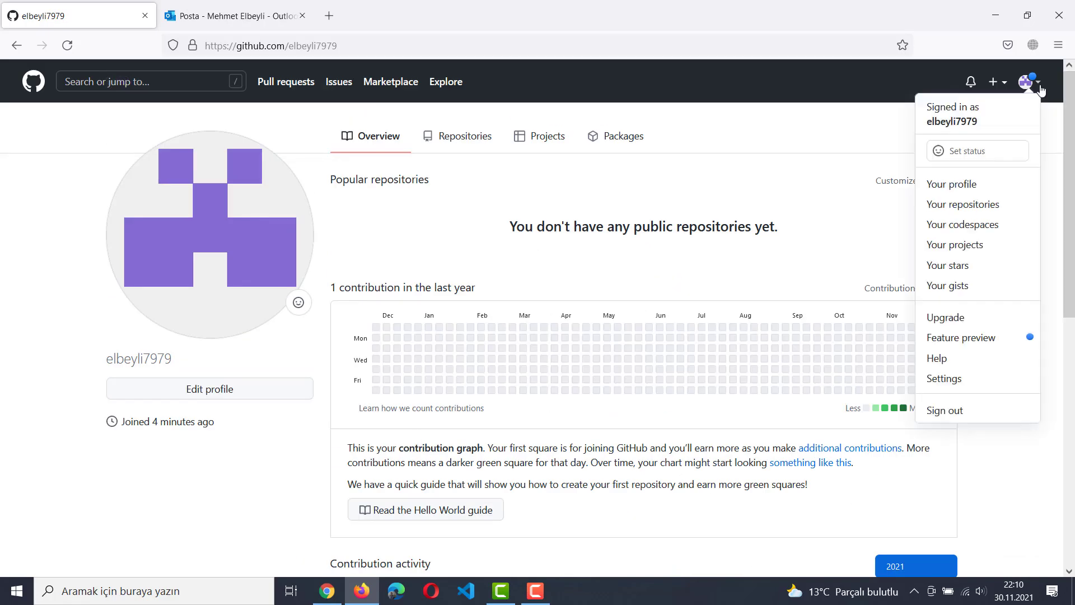
left_click(972, 209)
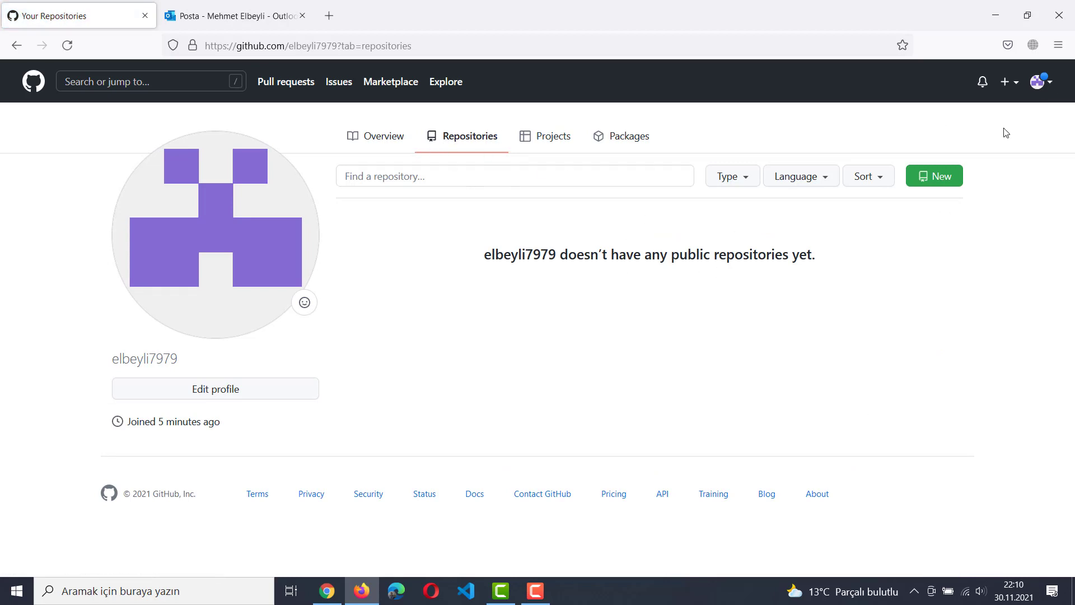
left_click(1039, 82)
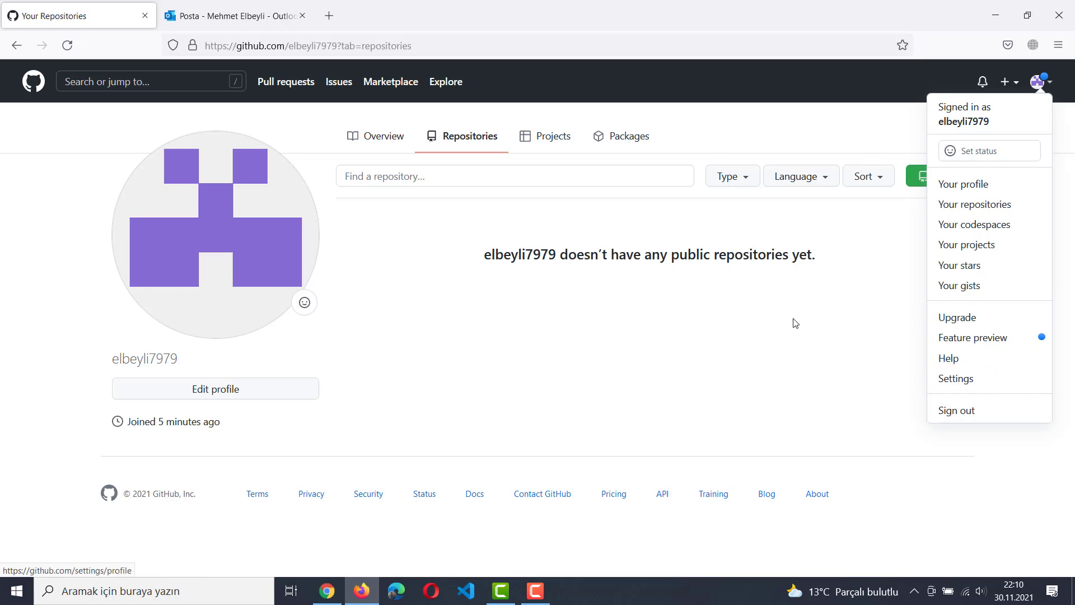
left_click(771, 351)
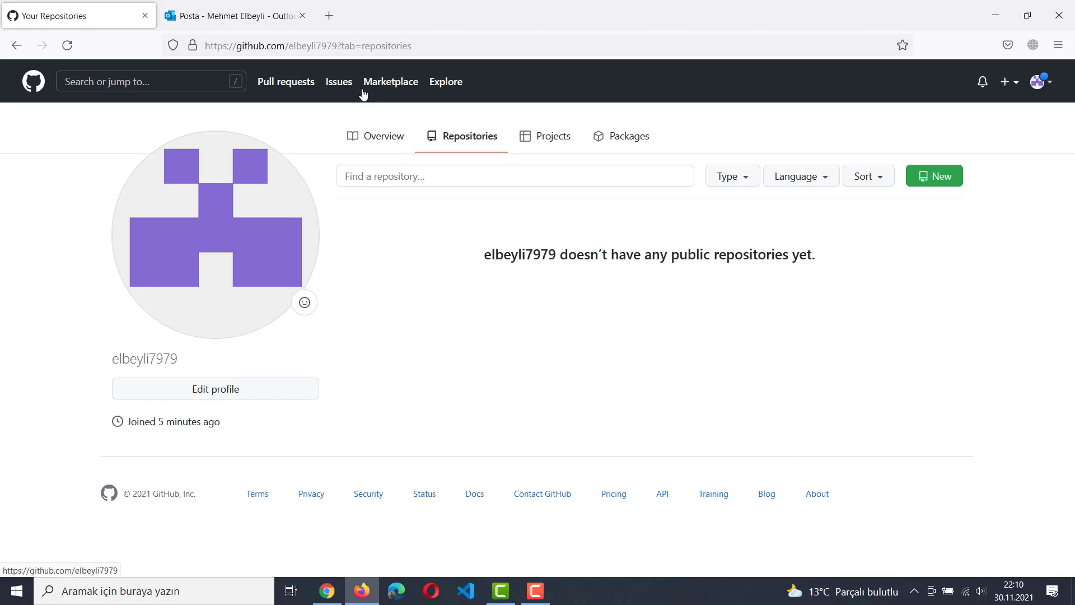
left_click(25, 85)
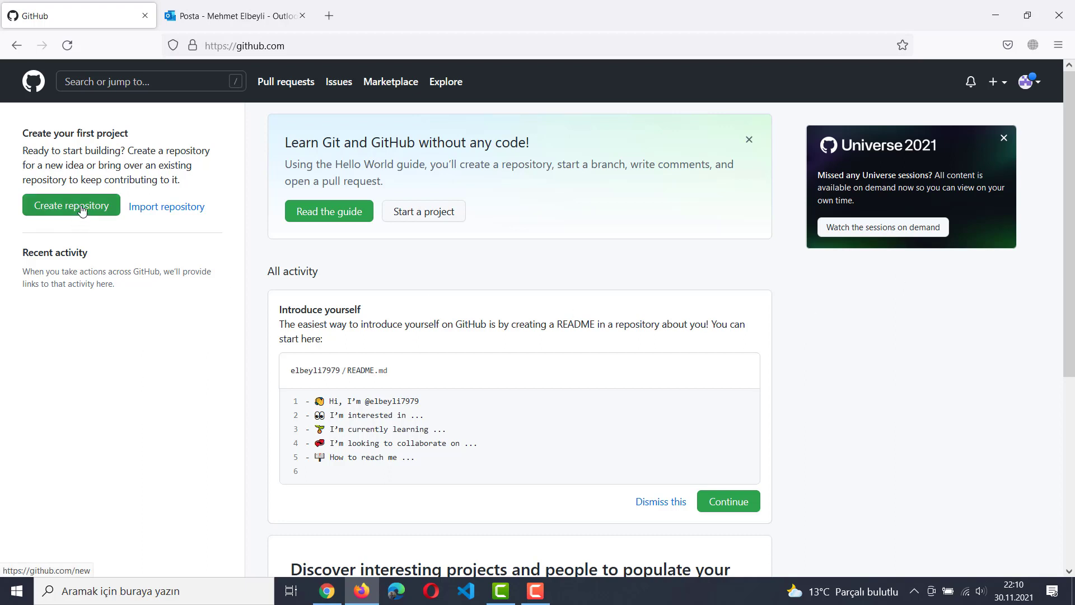
Step: Start a new repository from the account's repositories list and name it "test"
left_click(1028, 83)
left_click(969, 205)
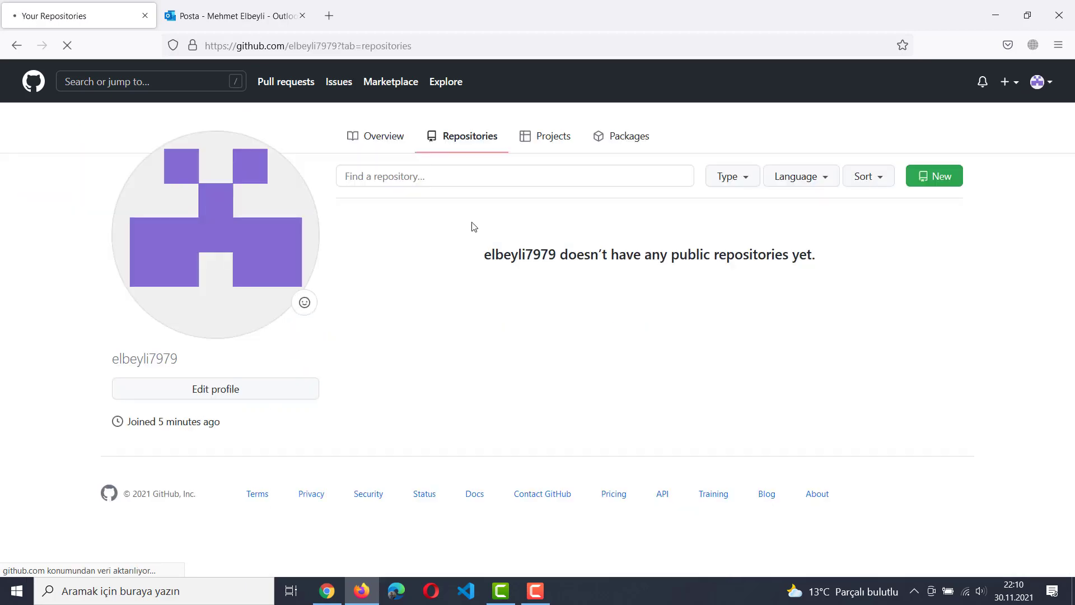
left_click(934, 184)
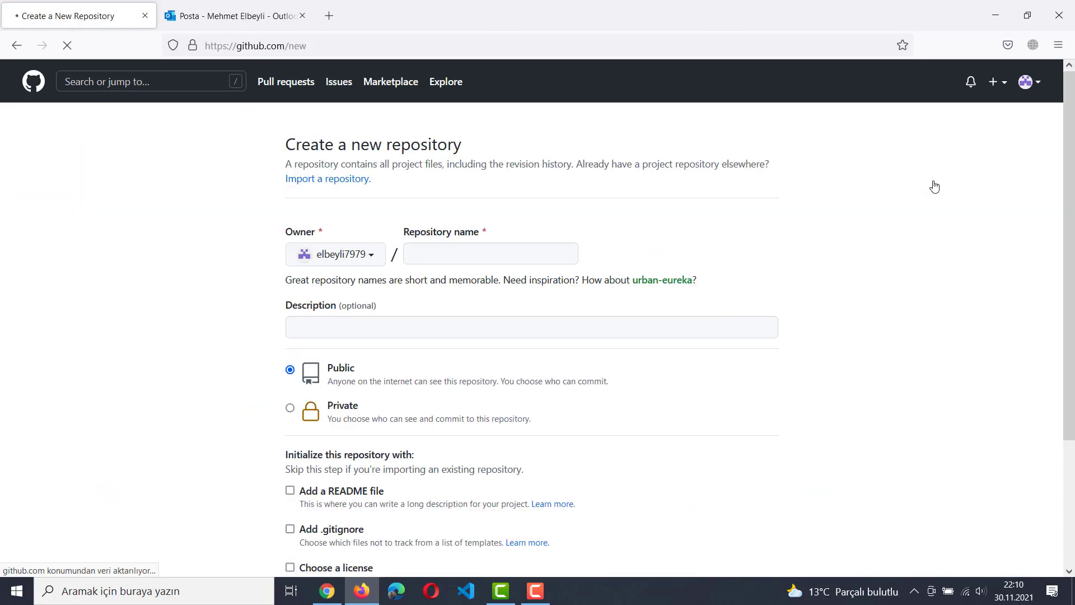
left_click(462, 249)
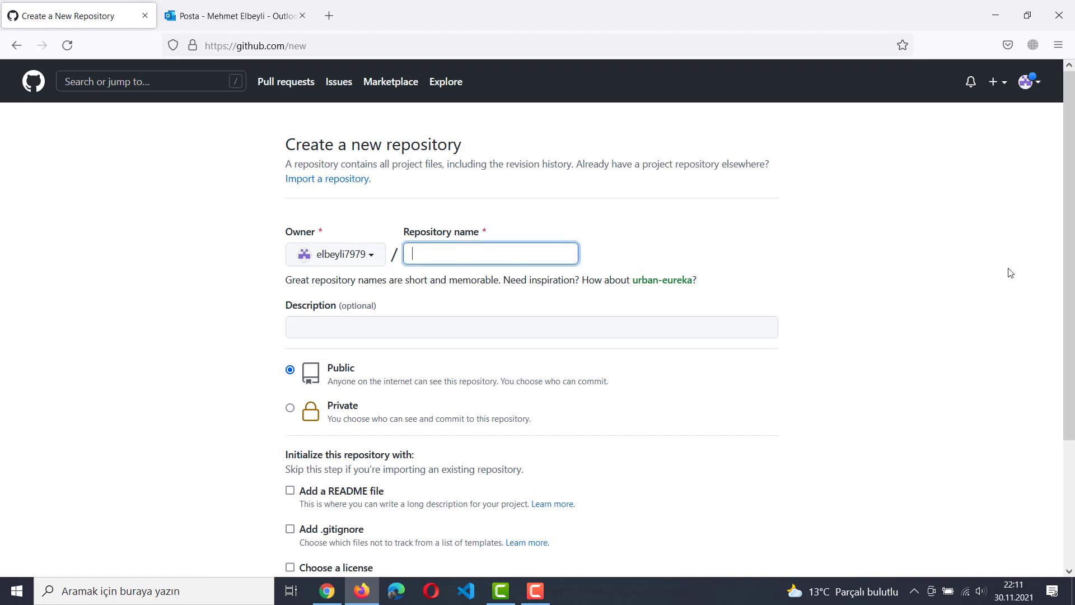
type("test")
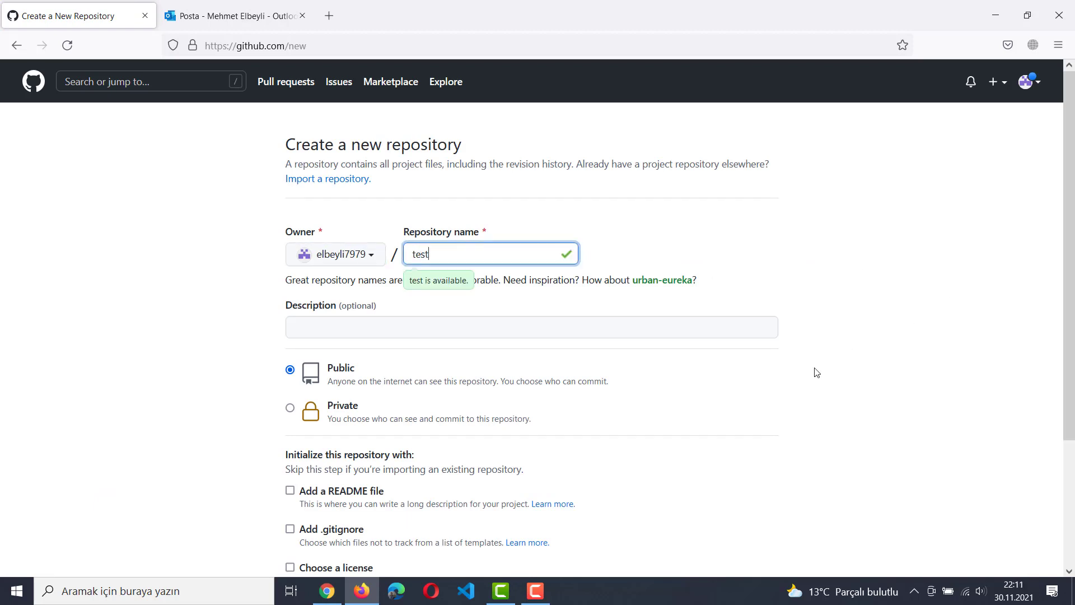
Step: Examine the Public and Private visibility options and their descriptions, leaving the repository set to Public
scroll(168, 370, "down", 2)
scroll(240, 291, "up", 1)
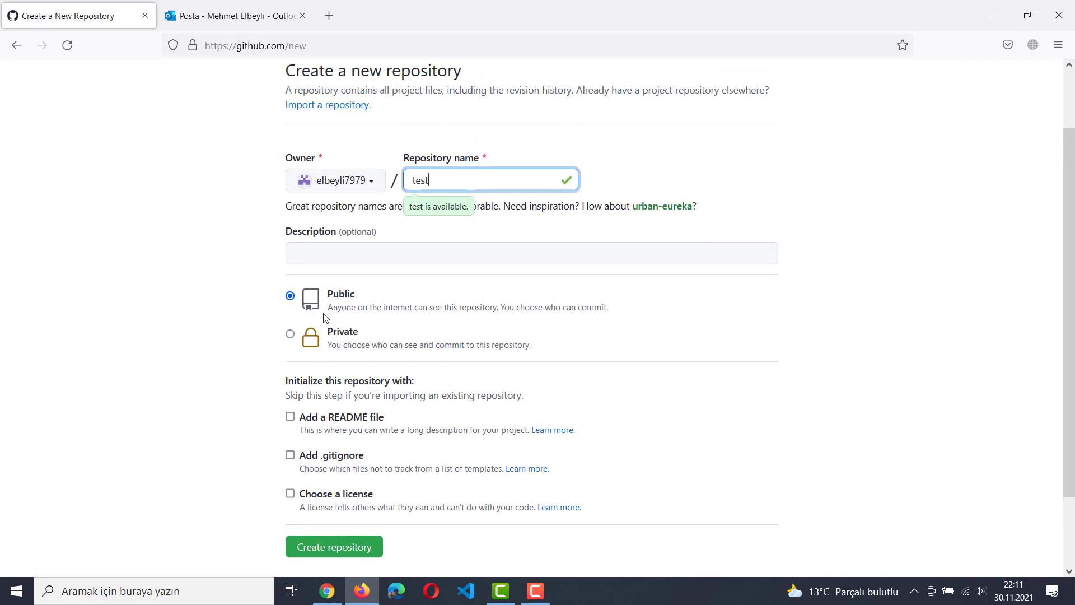
left_click_drag(328, 306, 611, 311)
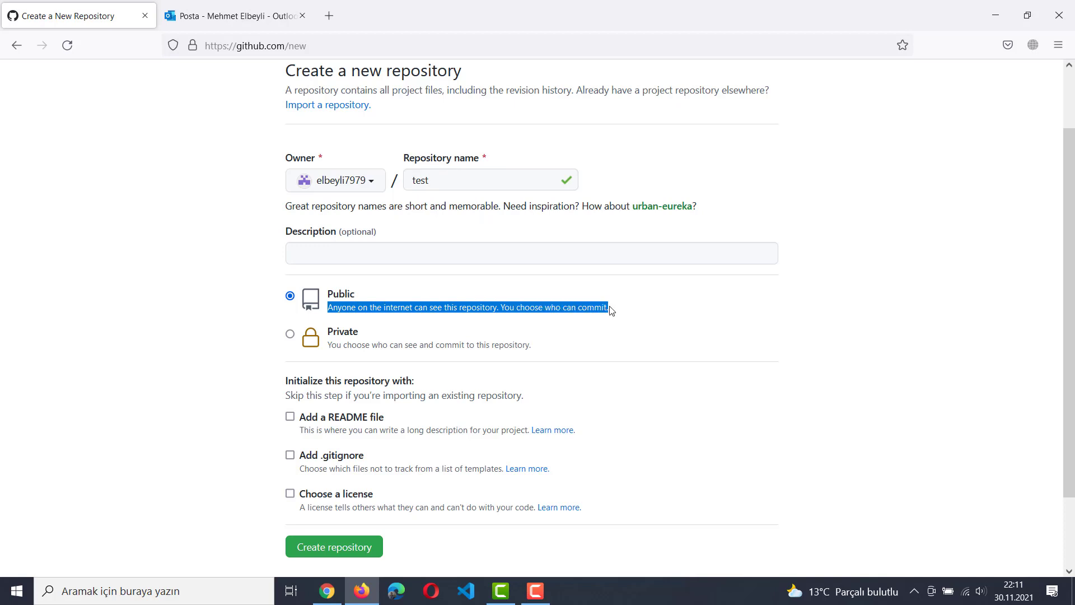
left_click(552, 310)
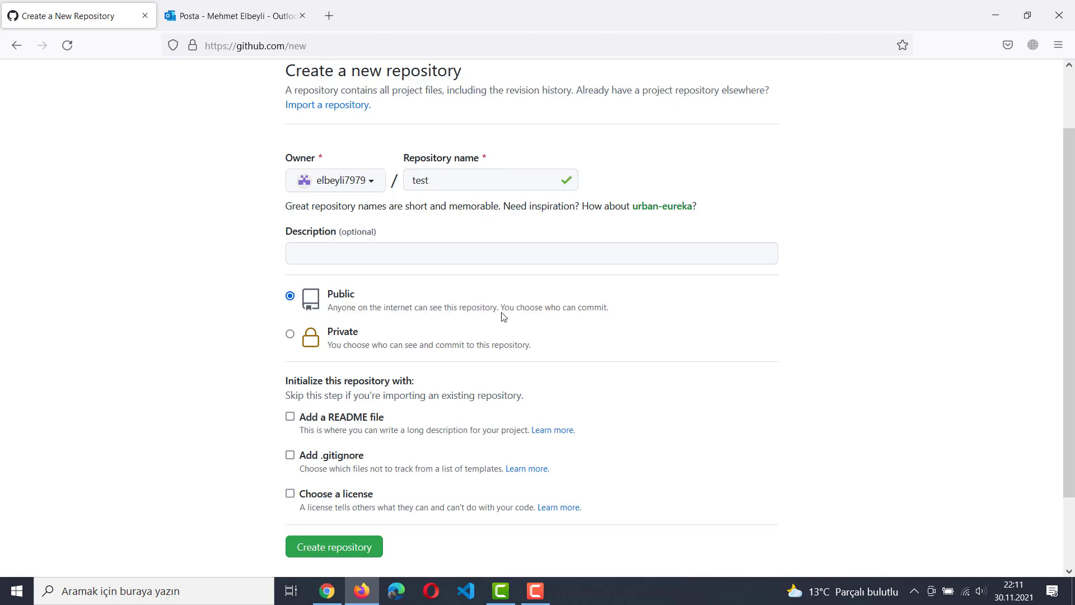
left_click_drag(501, 311, 580, 314)
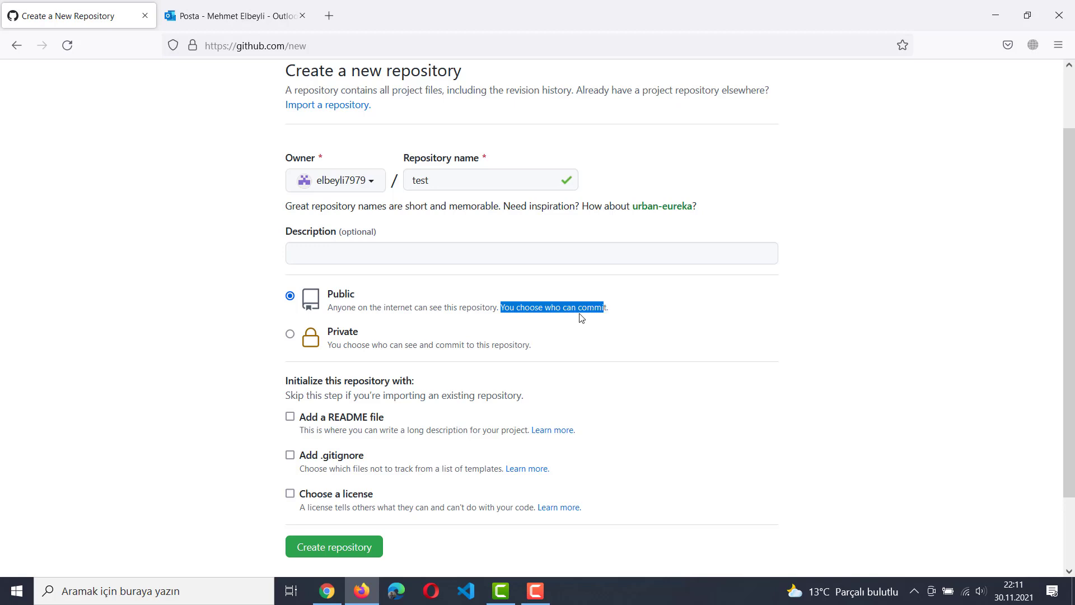
left_click(544, 306)
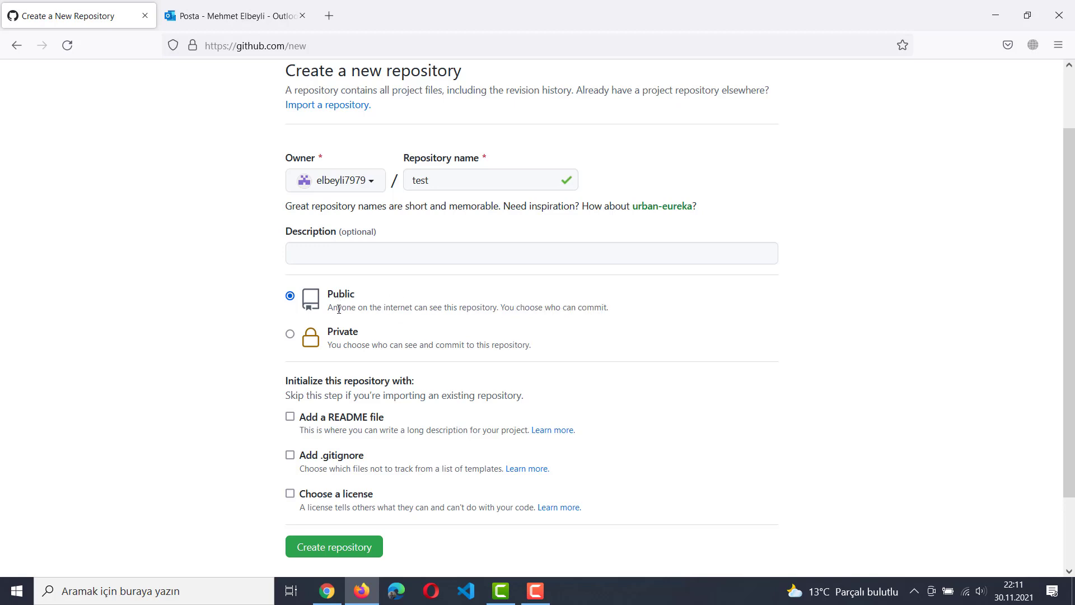
scroll(269, 336, "down", 2)
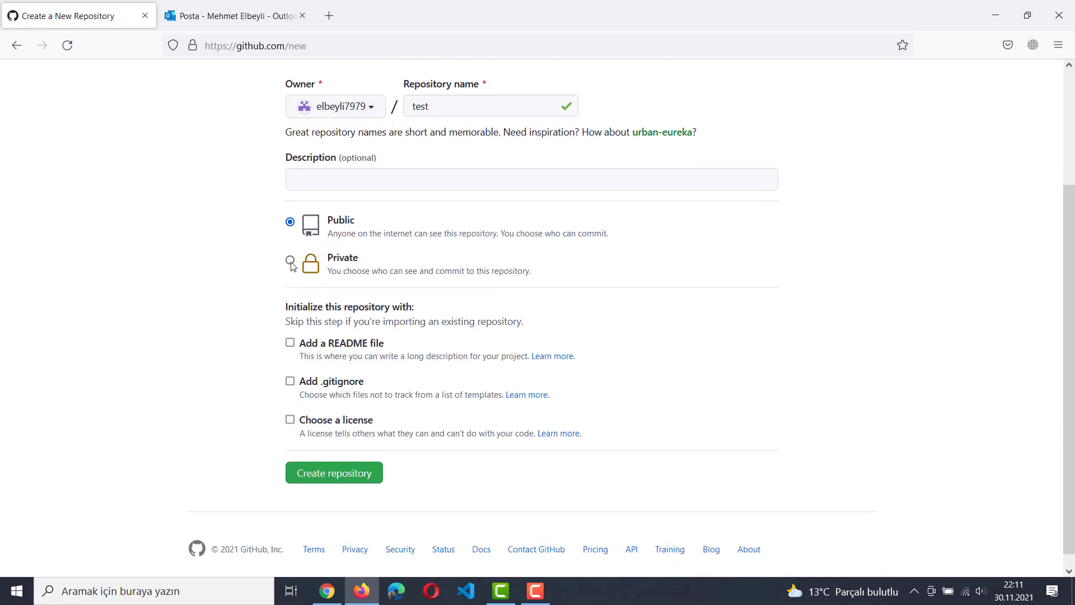
left_click(290, 261)
left_click(290, 221)
Step: Set the new repository to be initialized with a README file
scroll(266, 303, "down", 1)
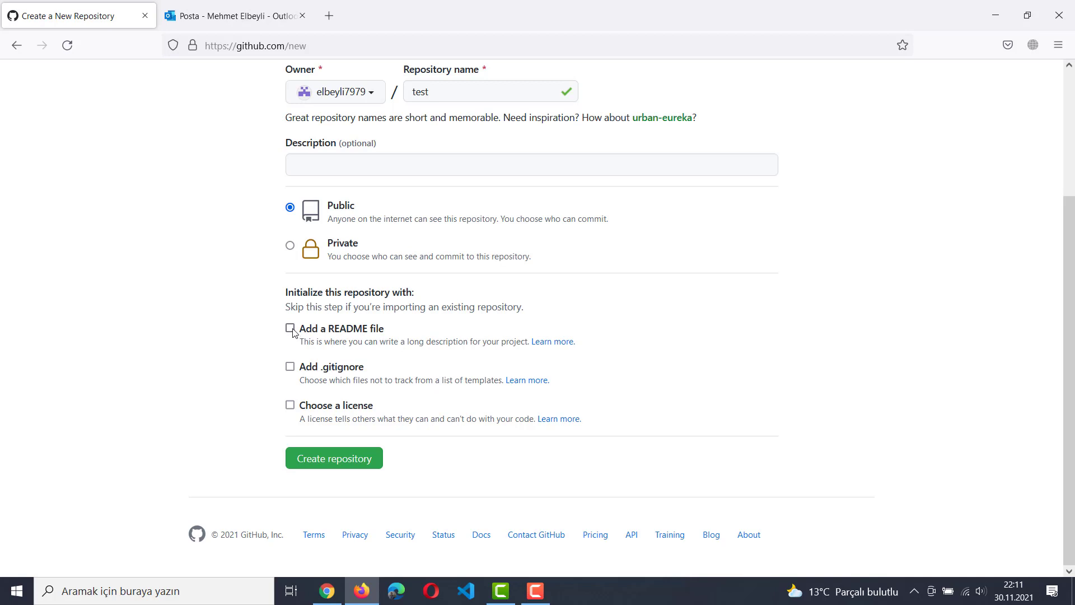
left_click(290, 328)
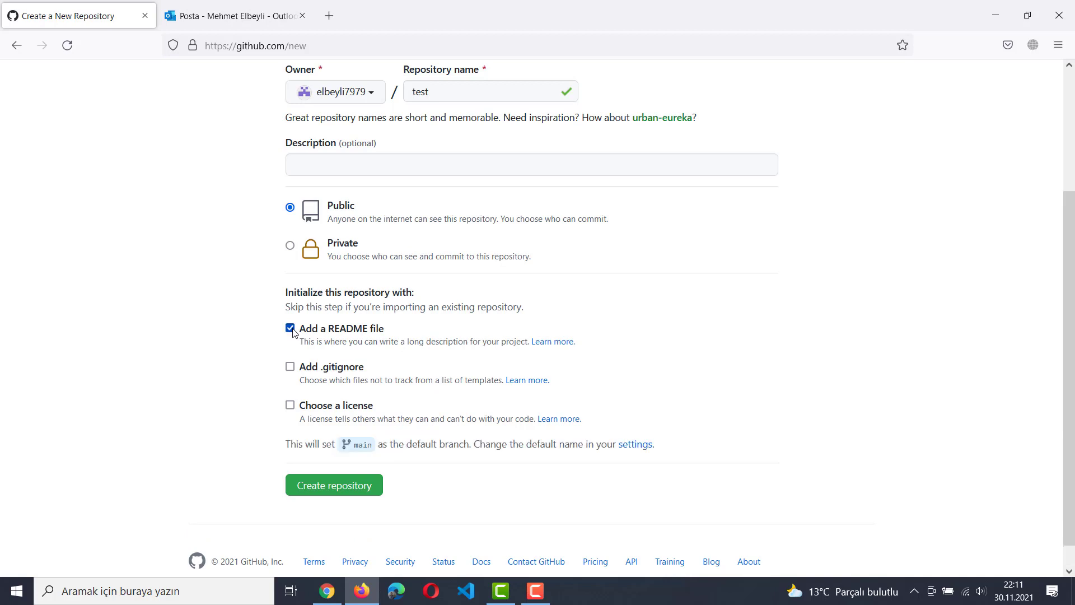
Step: Browse the available .gitignore templates, leaving the repository without a .gitignore file
left_click(290, 367)
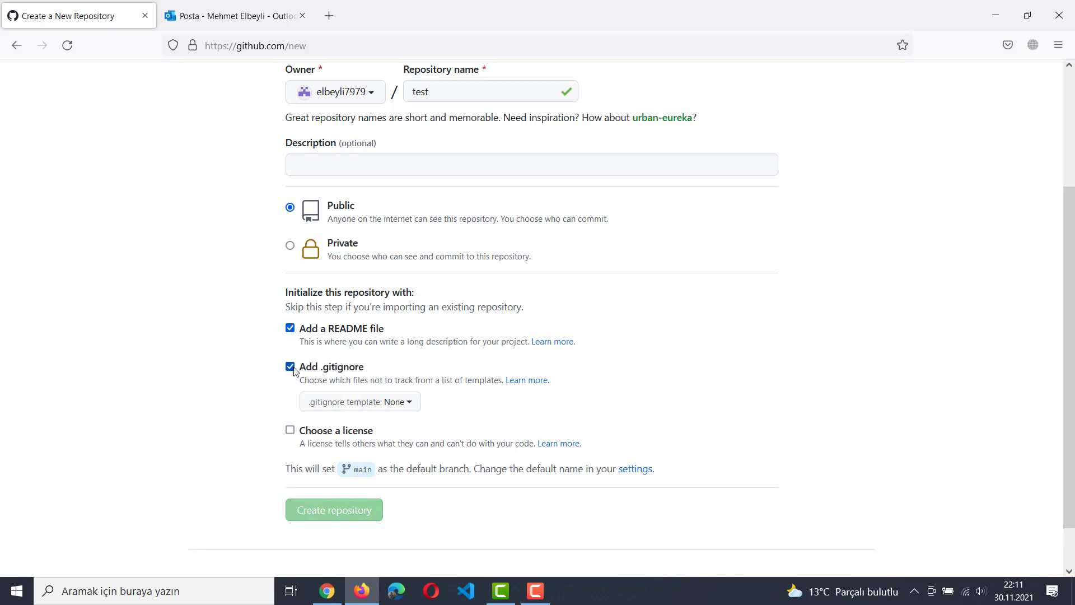
left_click(411, 403)
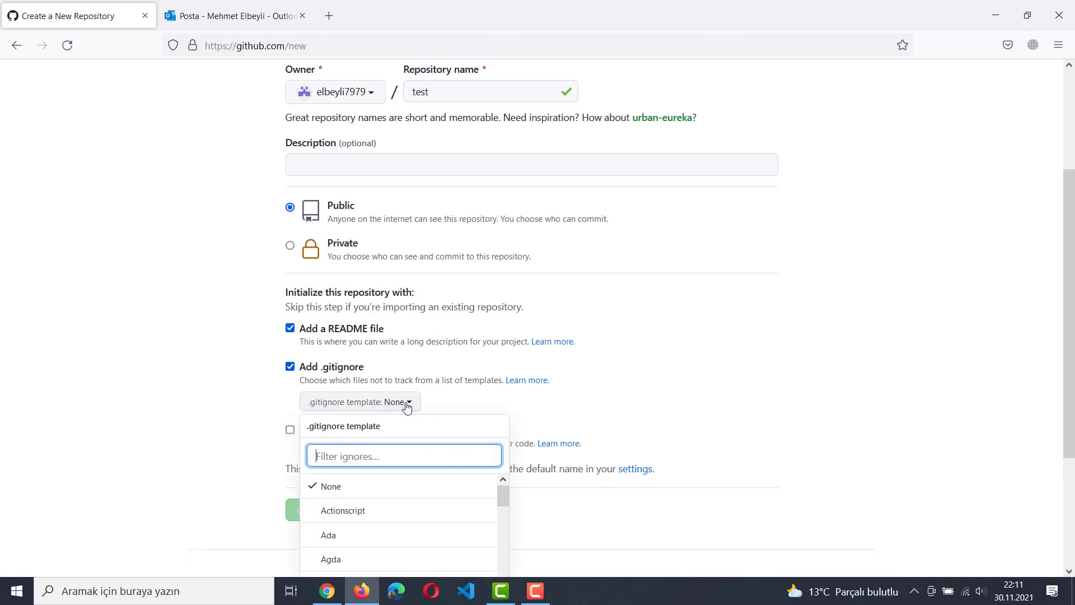
scroll(579, 426, "down", 3)
scroll(377, 487, "down", 10)
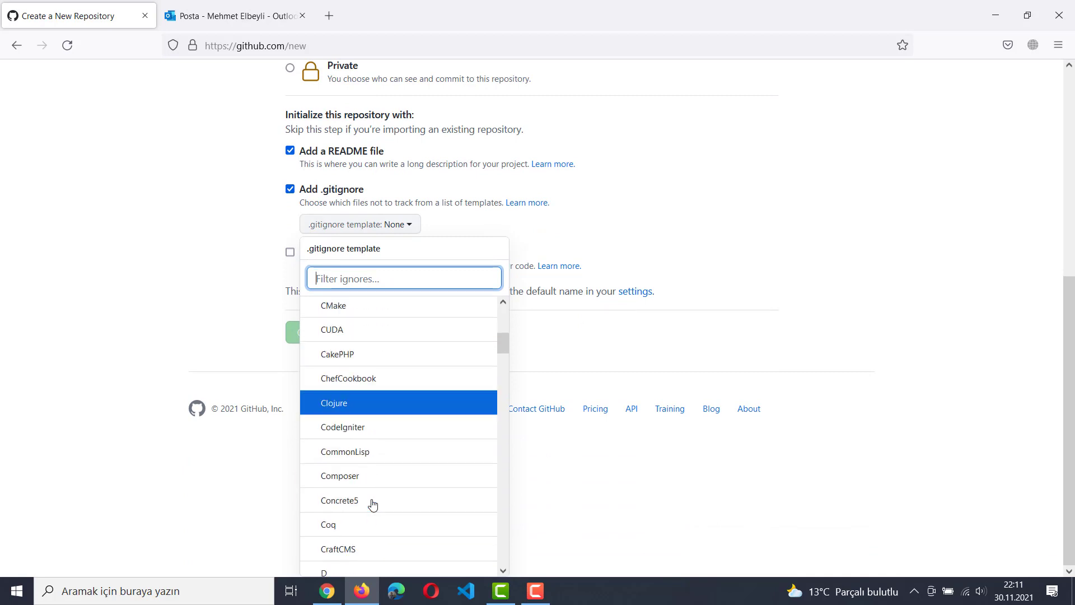
scroll(434, 506, "up", 5)
scroll(426, 482, "up", 5)
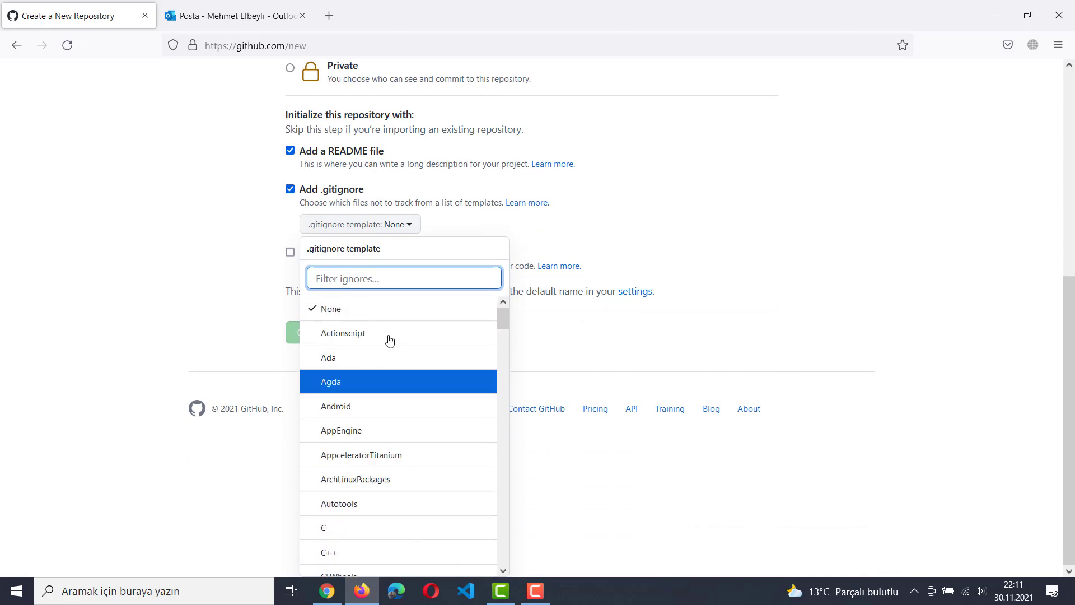
left_click(728, 213)
left_click(291, 316)
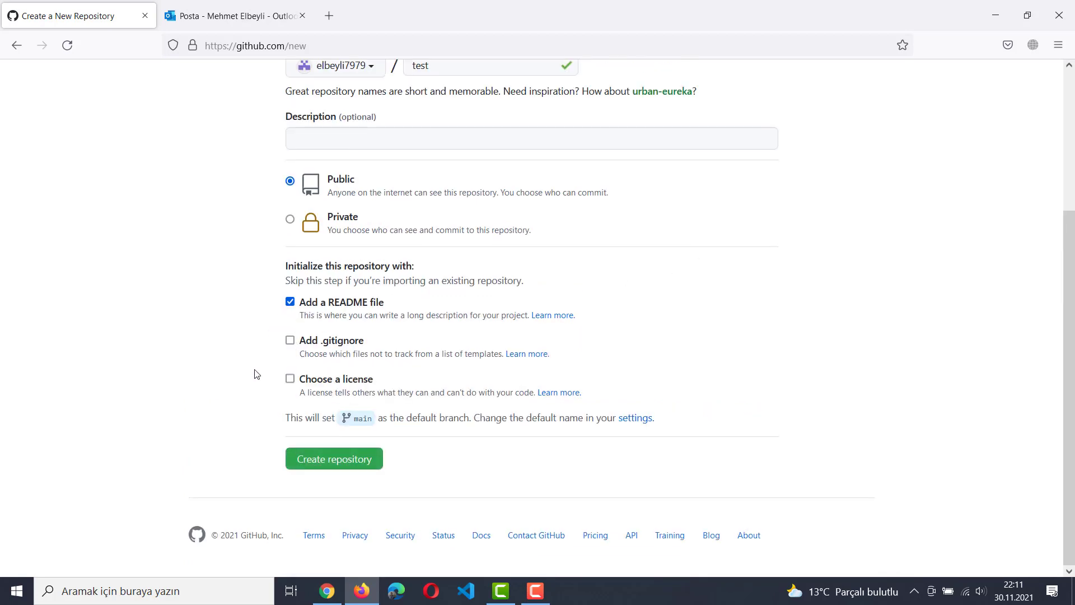
Step: Browse the available licenses for the new repository, leaving it without a license
left_click(290, 379)
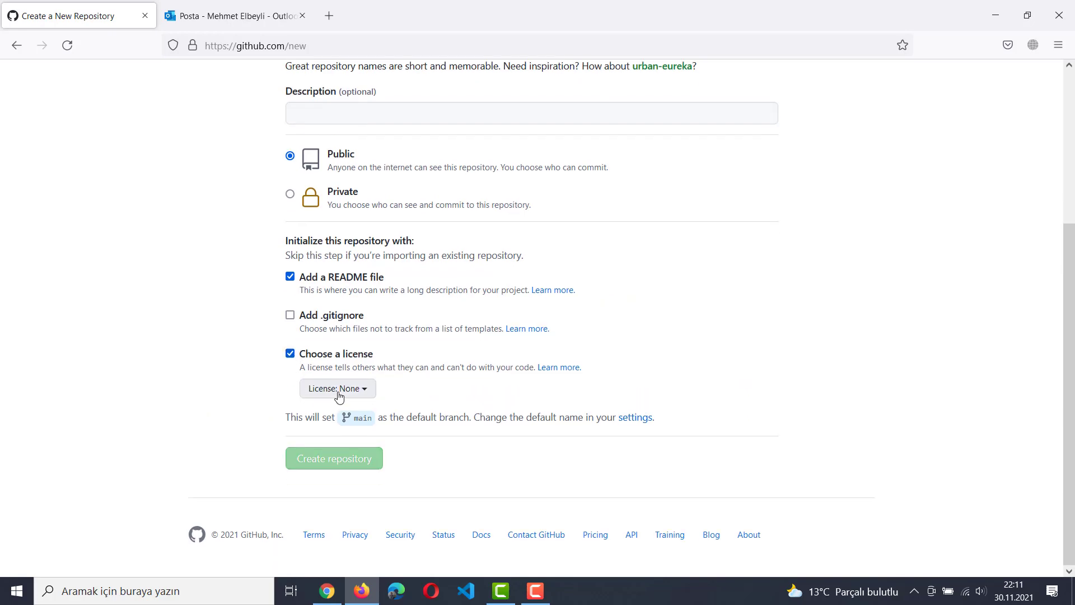
left_click(339, 392)
scroll(644, 423, "down", 3)
scroll(443, 426, "down", 3)
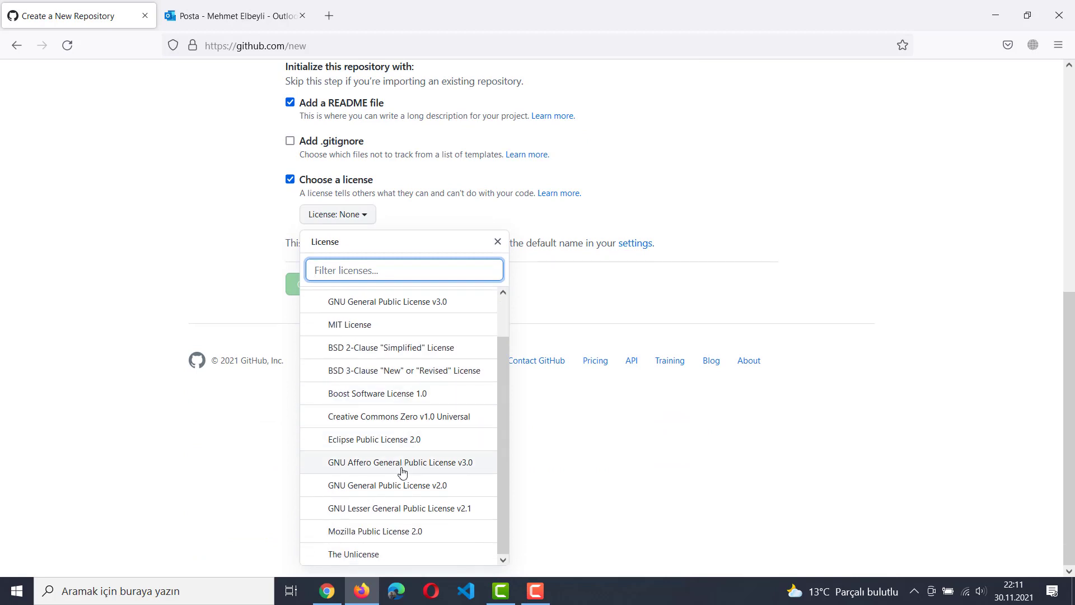
left_click(777, 291)
scroll(560, 280, "up", 3)
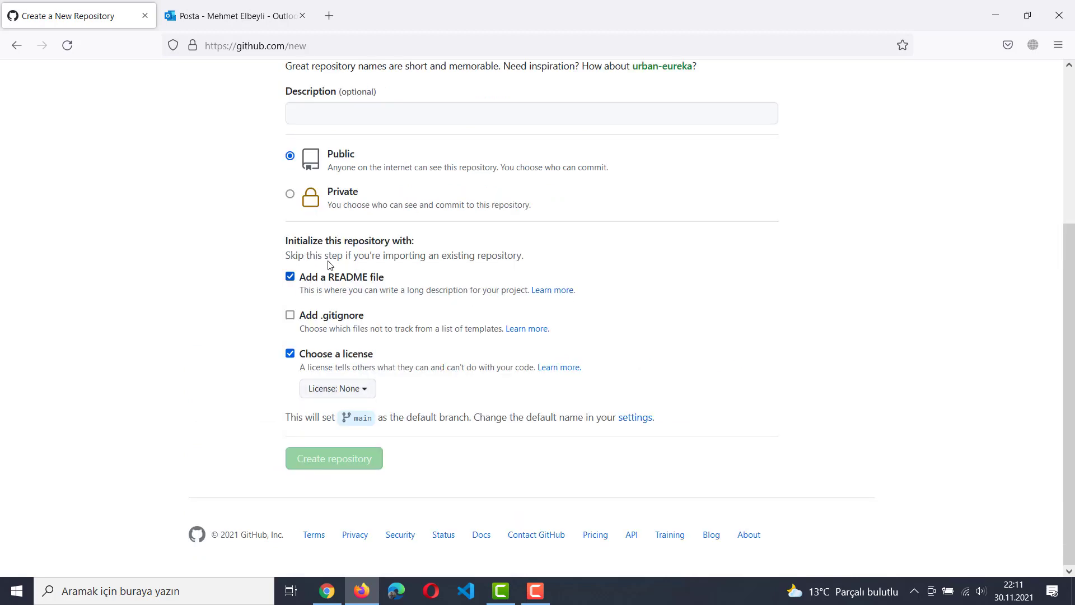
left_click(289, 353)
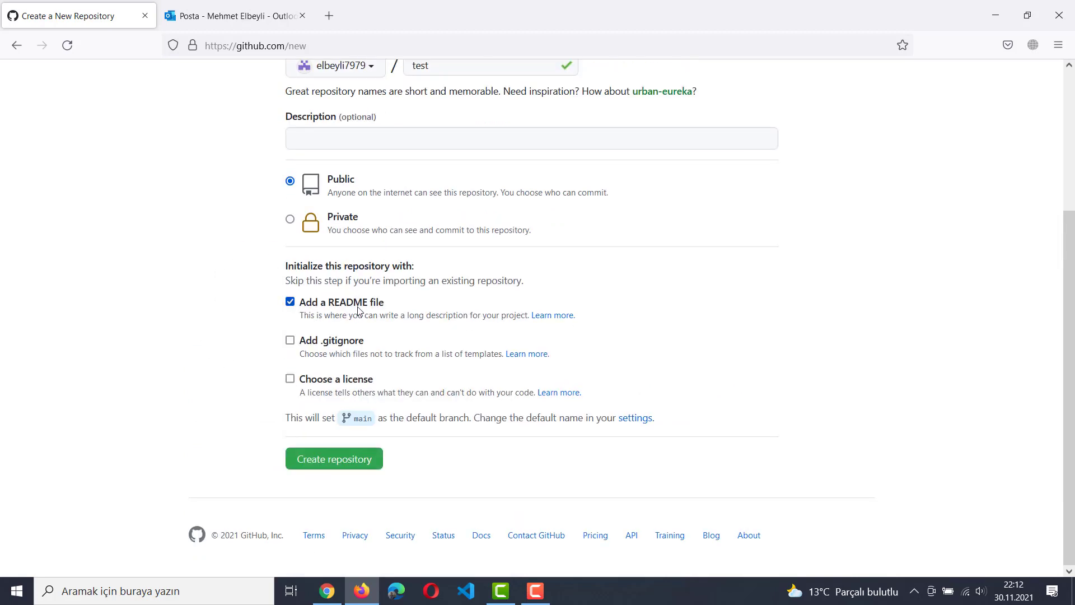
Step: Create the repository and look through its list of branches
left_click(323, 467)
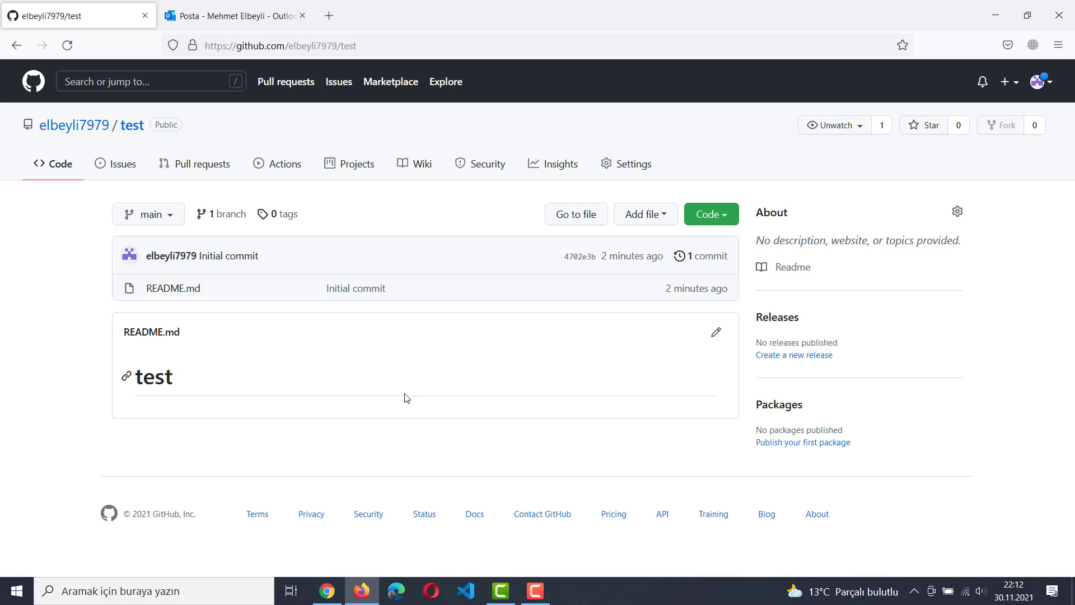
left_click(155, 223)
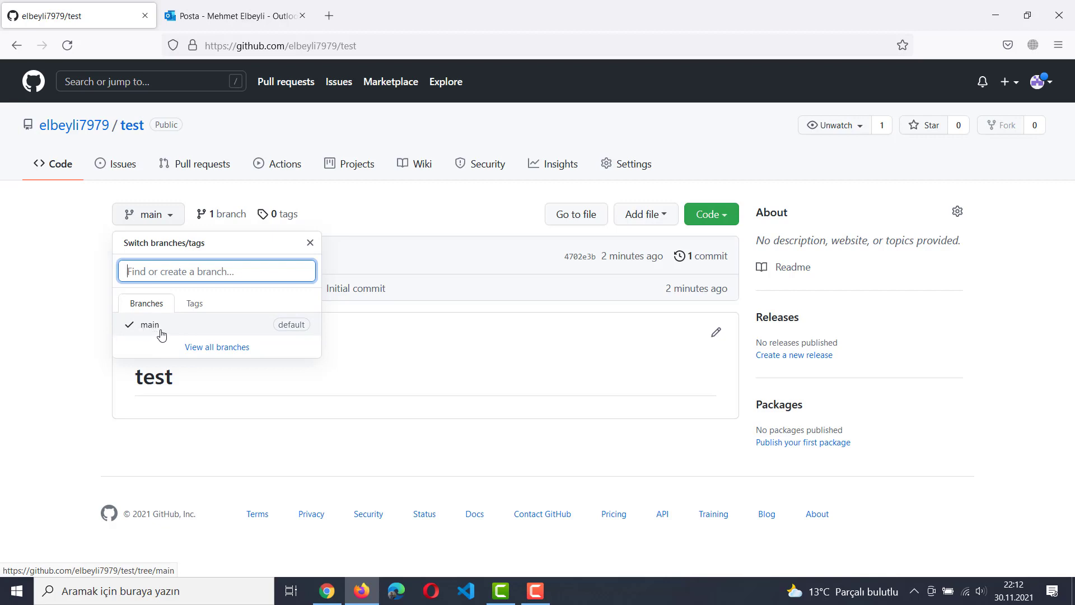
left_click(52, 329)
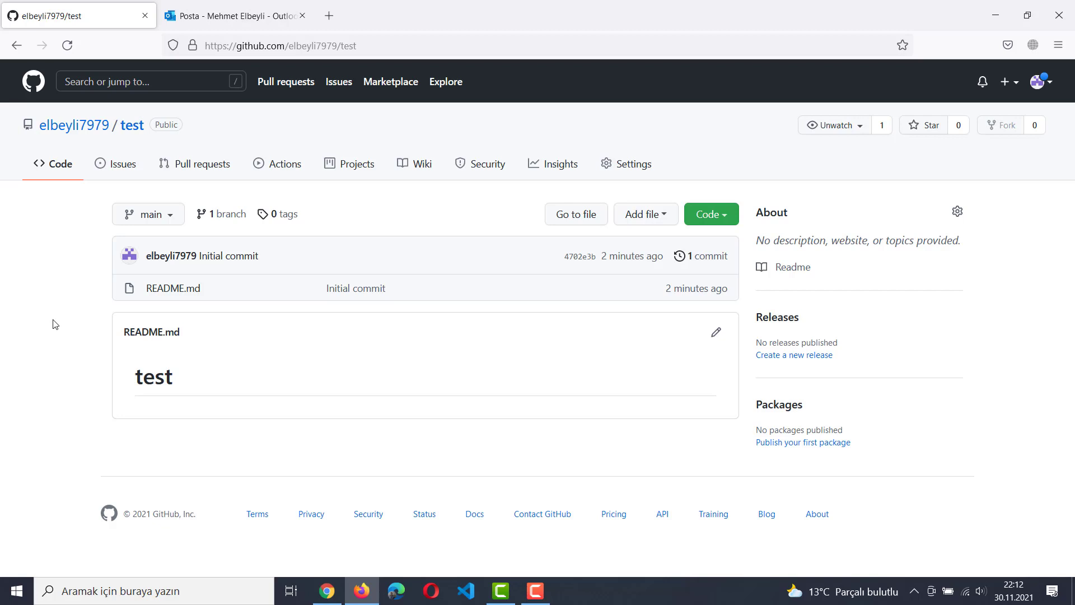
left_click(150, 217)
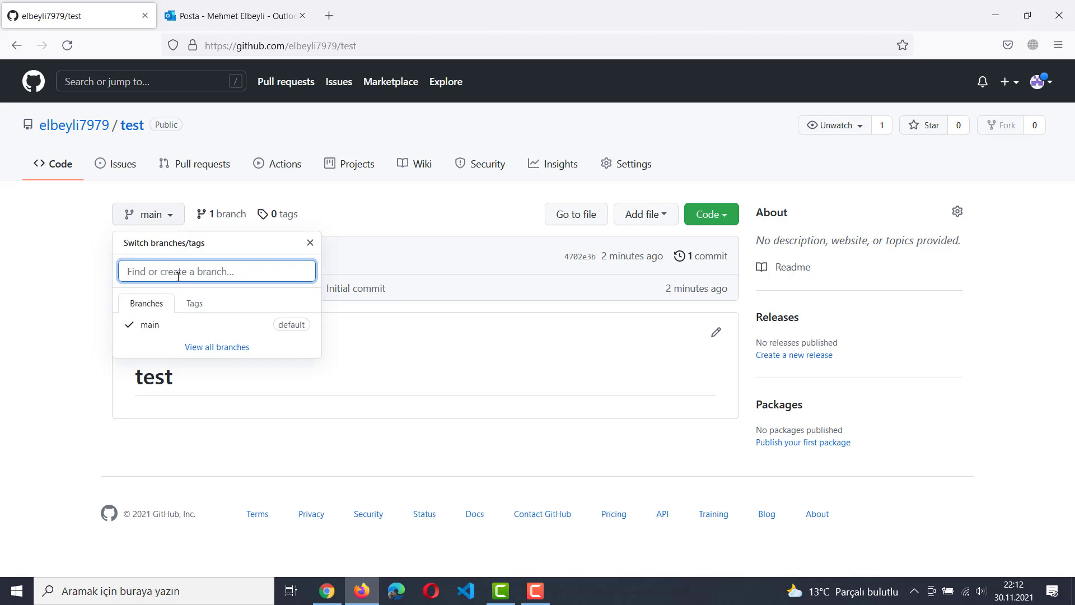
left_click(51, 283)
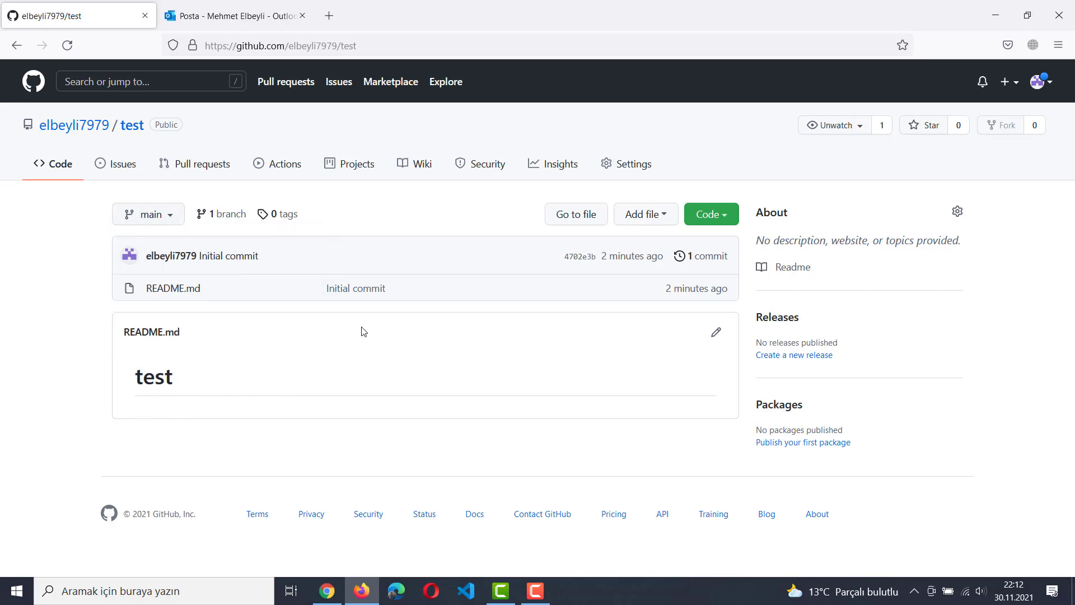
Step: Edit README.md and add the line "Html Dosyaları Gelecek" below the "# test" heading
left_click(717, 336)
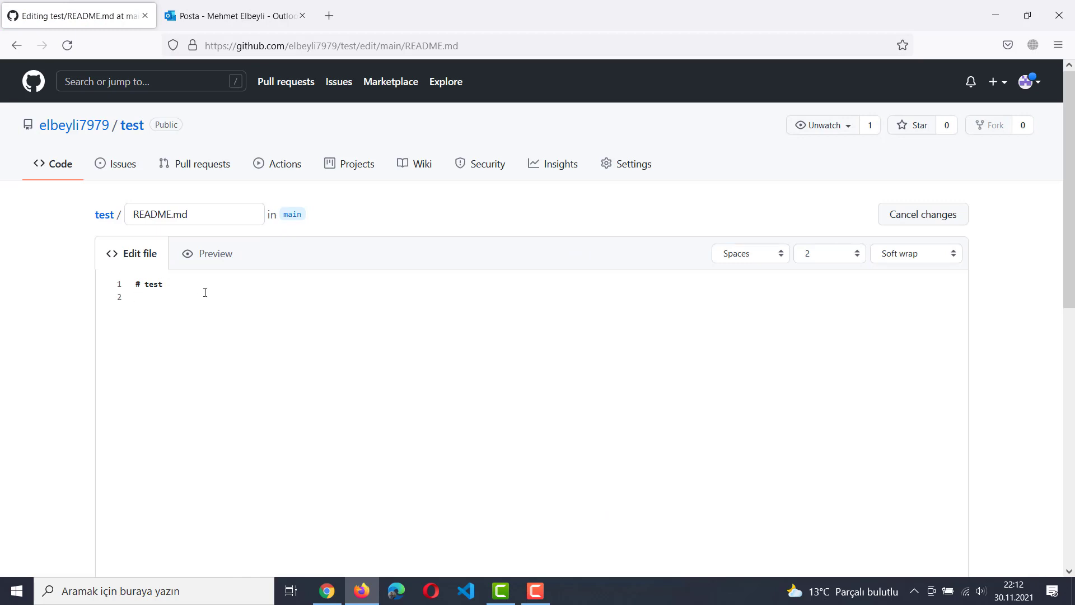
type("Html Dosyaları Gelecek")
scroll(588, 378, "down", 6)
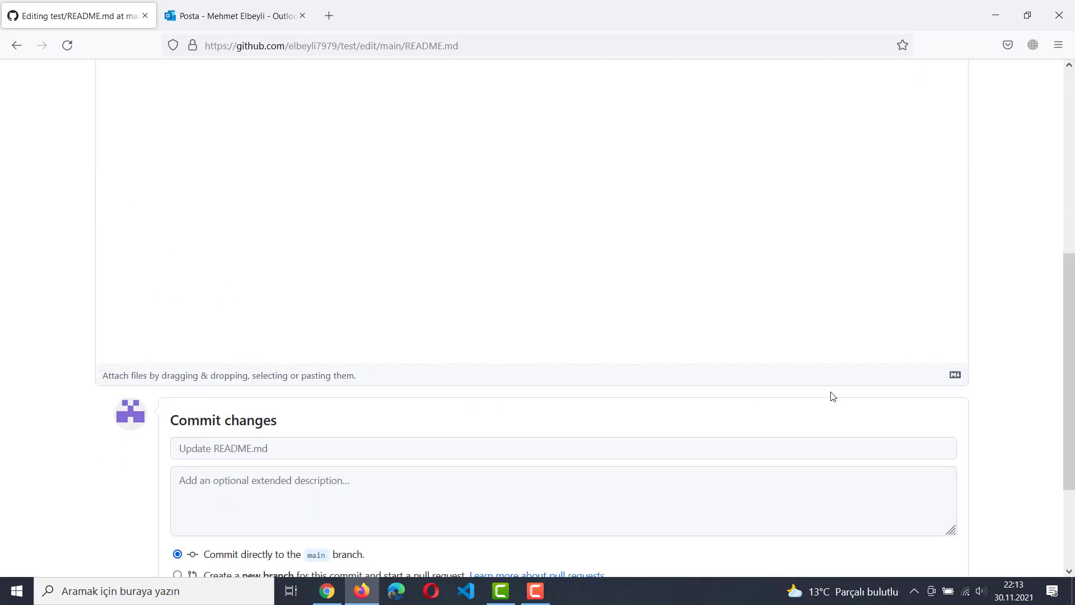
scroll(833, 396, "down", 2)
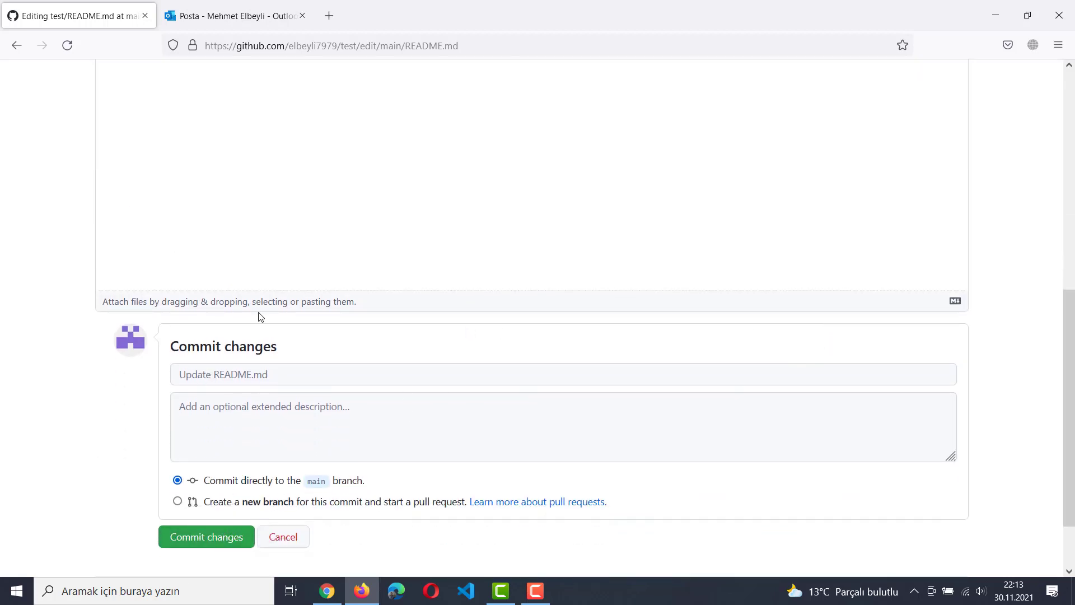
scroll(259, 316, "up", 10)
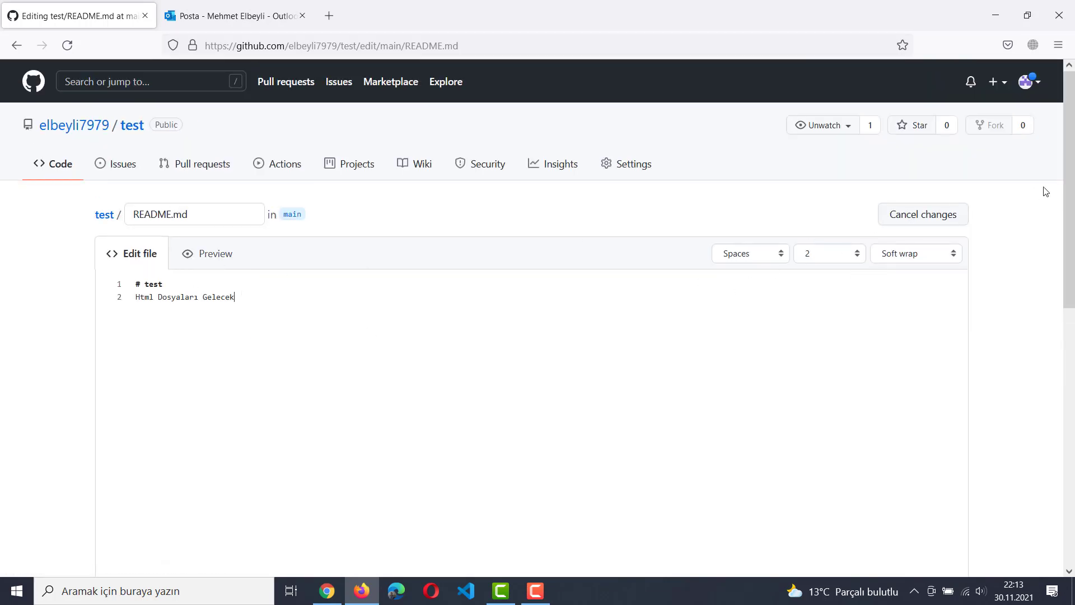
Step: Commit the README.md change directly to the main branch with the message "Readme dosyası güncelledi"
scroll(358, 295, "down", 10)
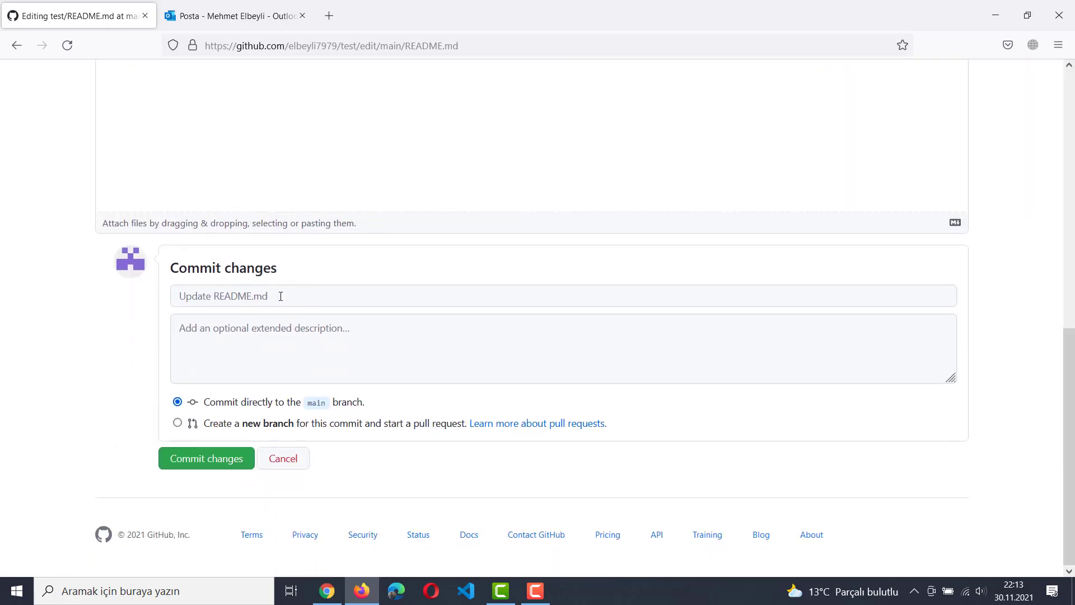
left_click(281, 296)
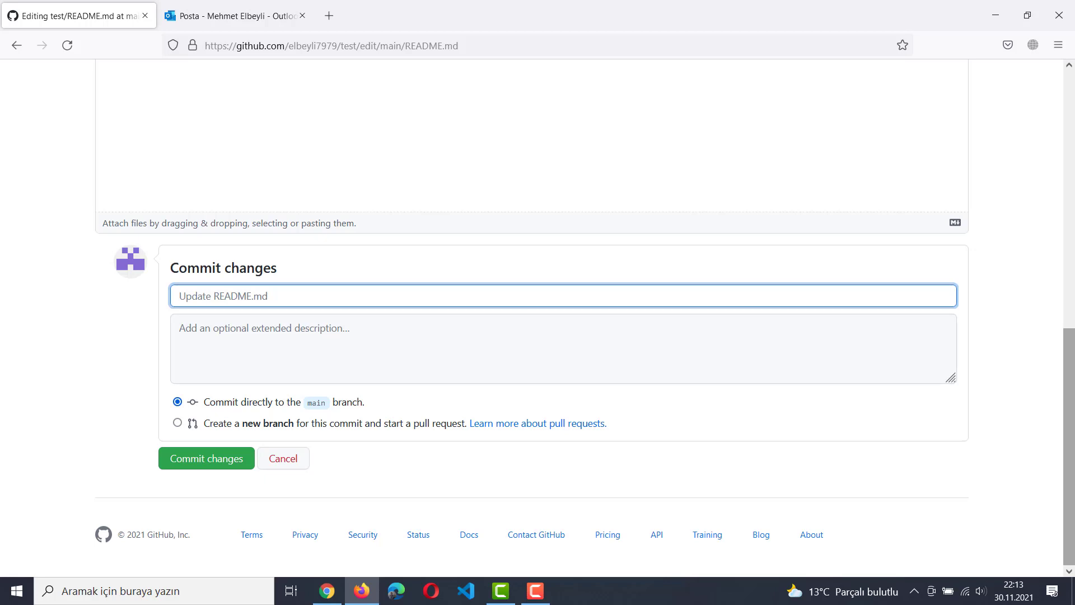
type("Readme dosyası güncelledi")
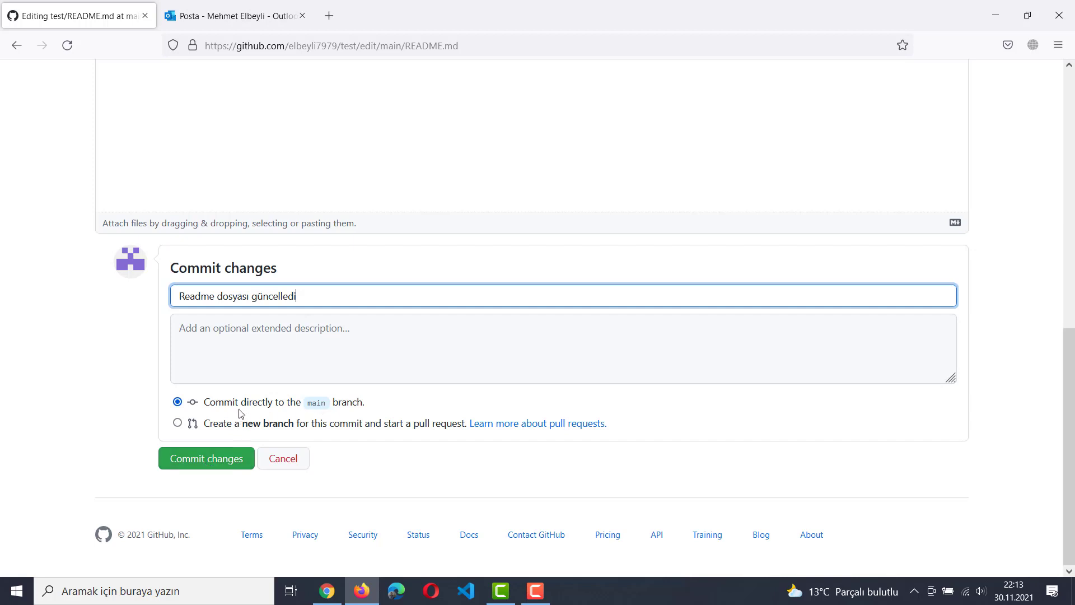
left_click(218, 463)
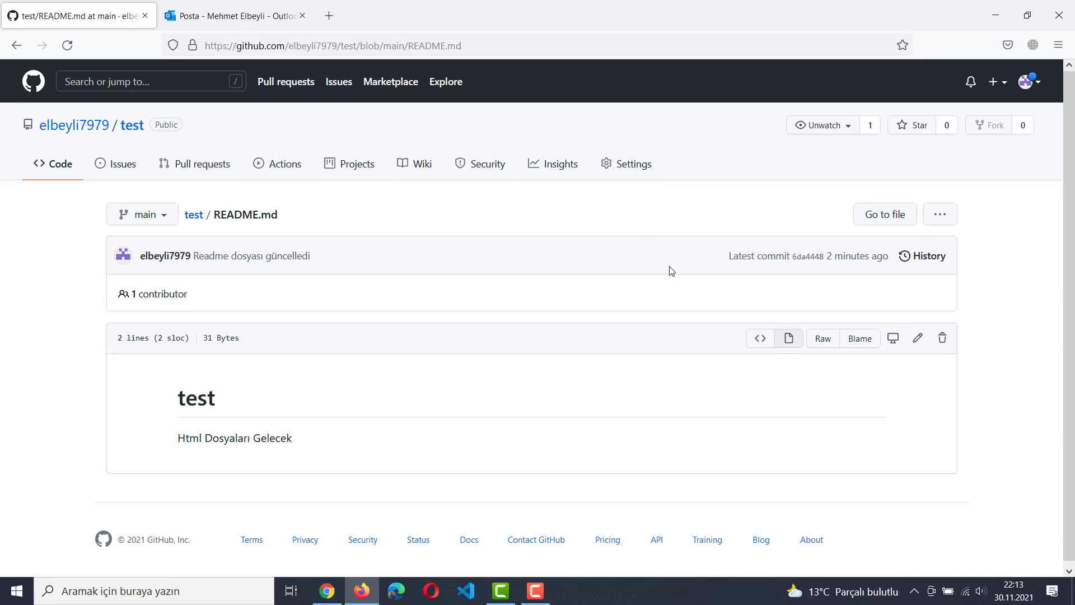
Step: Return to the repository's main code page and start a new file named index.html
scroll(656, 302, "down", 1)
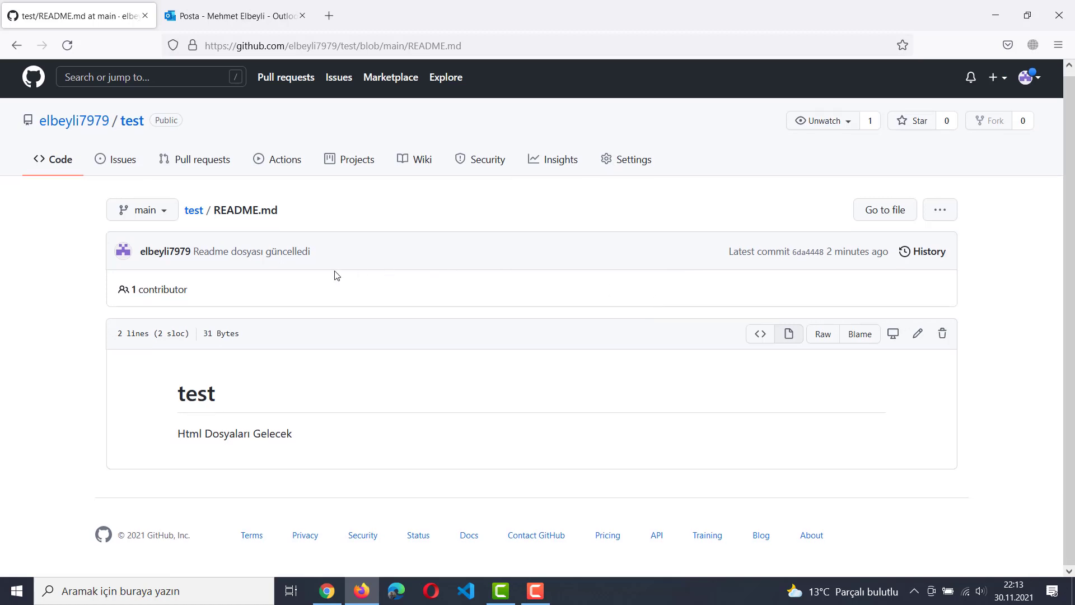
left_click(64, 162)
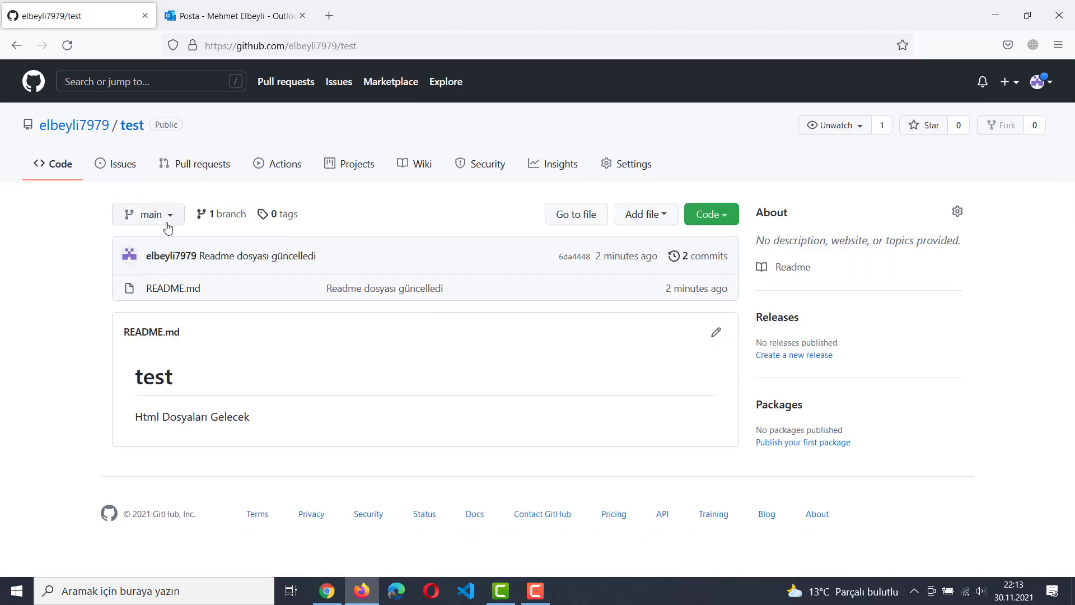
left_click(655, 216)
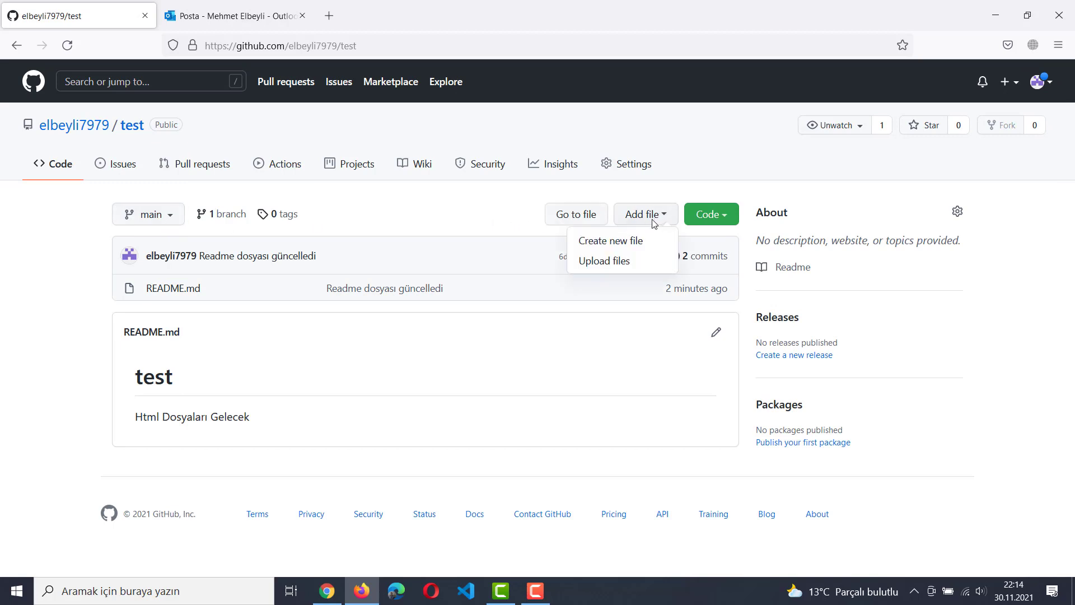
left_click(628, 250)
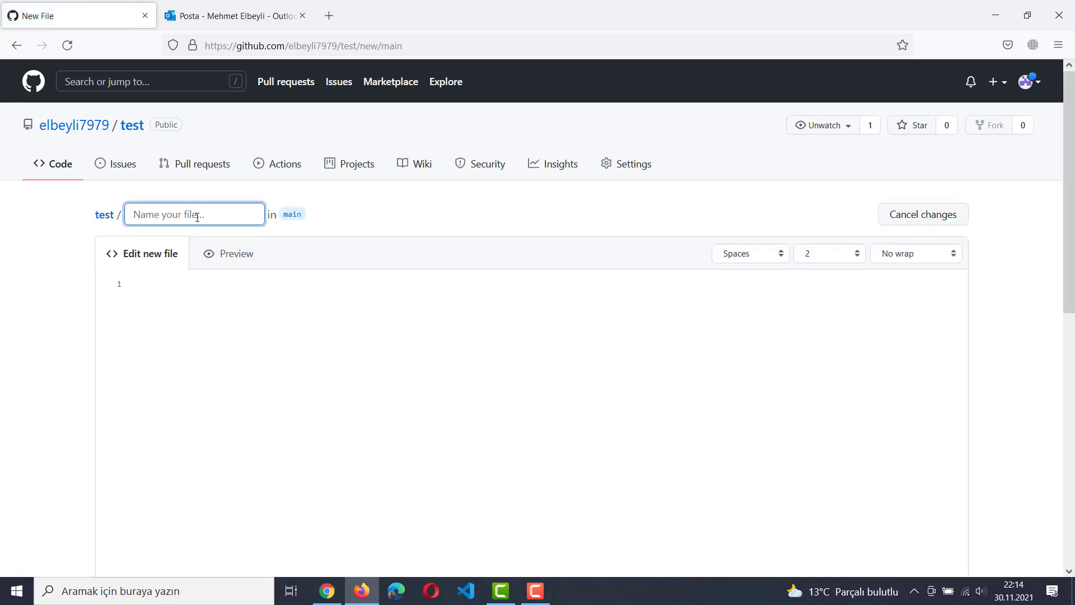
type("index.html")
Step: Write an html element in index.html with an indented, empty head element nested inside it
left_click(247, 299)
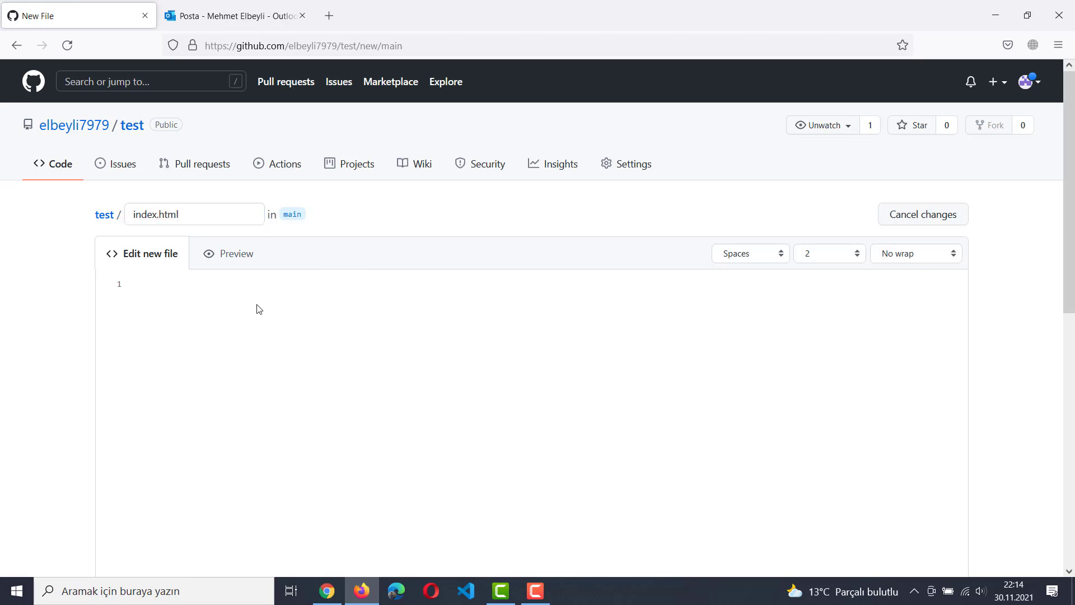
type("<htm")
type("</")
type("ht")
type("ml>")
key("Up")
key("Return")
type("<head></head")
Step: Commit the new index.html file directly to the main branch with the message "index dosyası oluşturuldu"
scroll(588, 403, "down", 10)
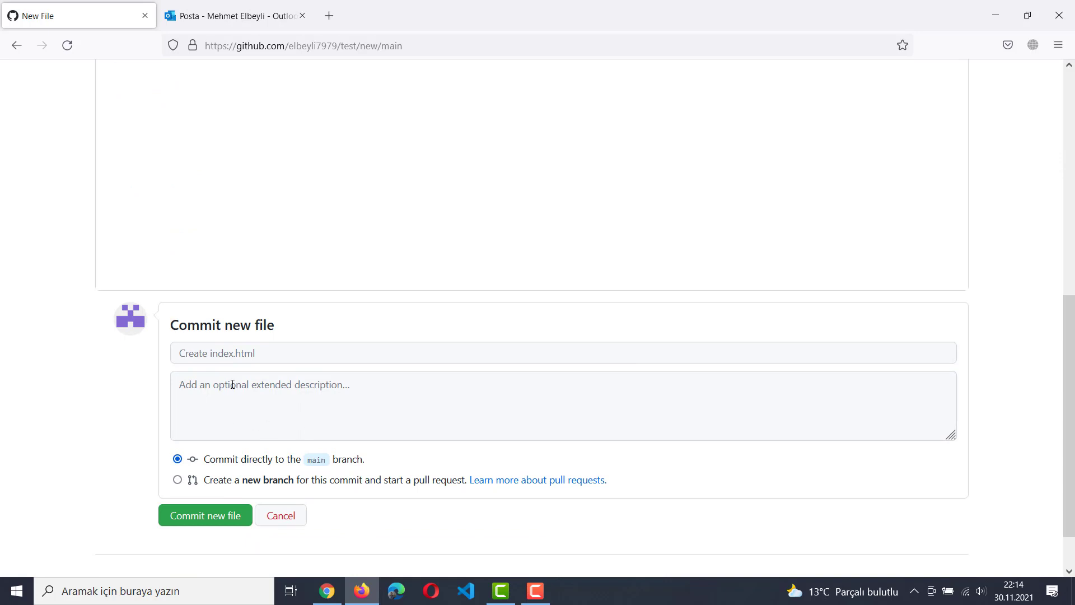
left_click(218, 354)
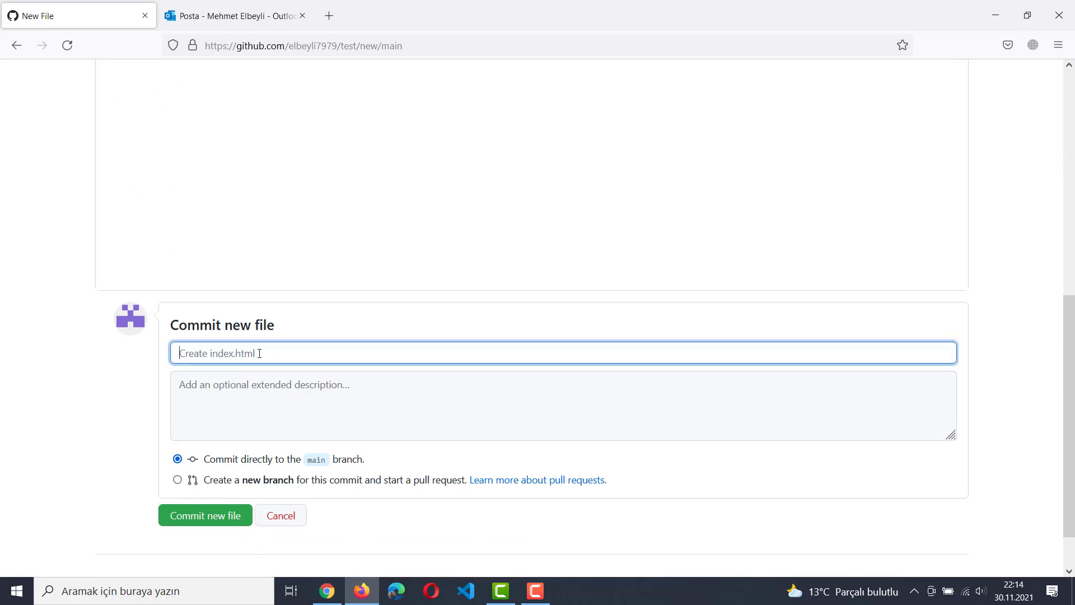
type("index dosyası oluşturu")
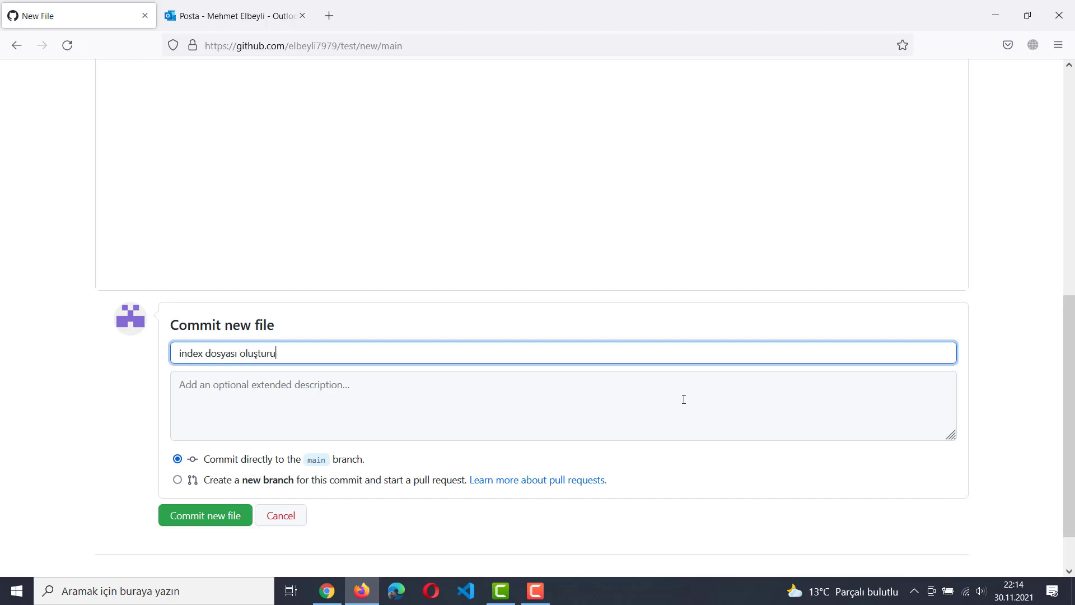
type("ldu")
left_click(215, 513)
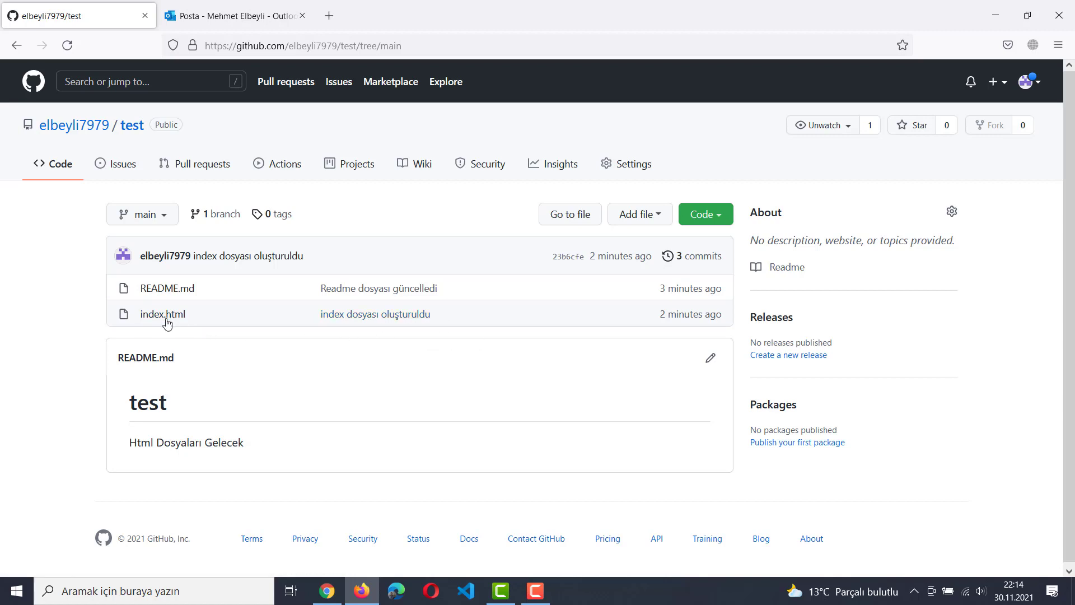
Step: Open index.html for editing and add an empty body element on a new line below the head element
left_click(147, 315)
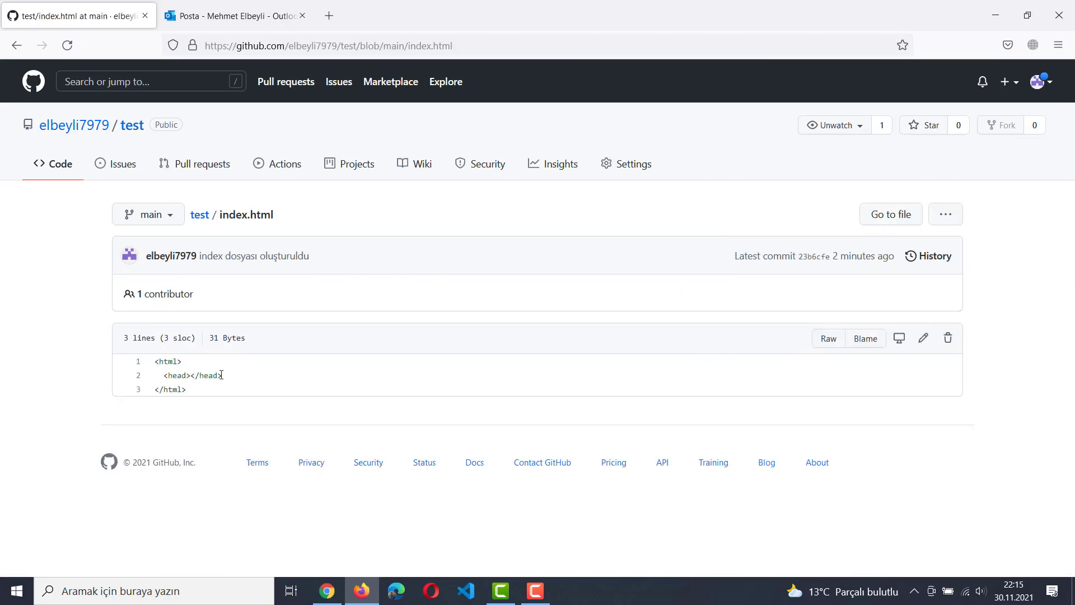
left_click(916, 346)
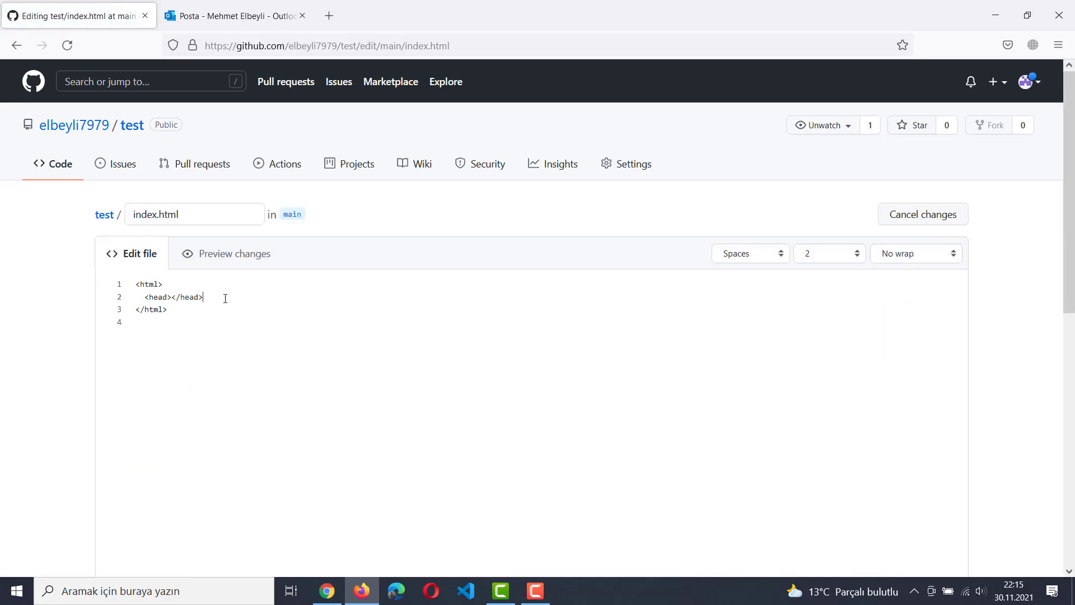
left_click(225, 298)
key("Return")
type("<body></body")
Step: Commit the index.html change directly to the main branch with the message "Body eklendi"
scroll(672, 314, "down", 10)
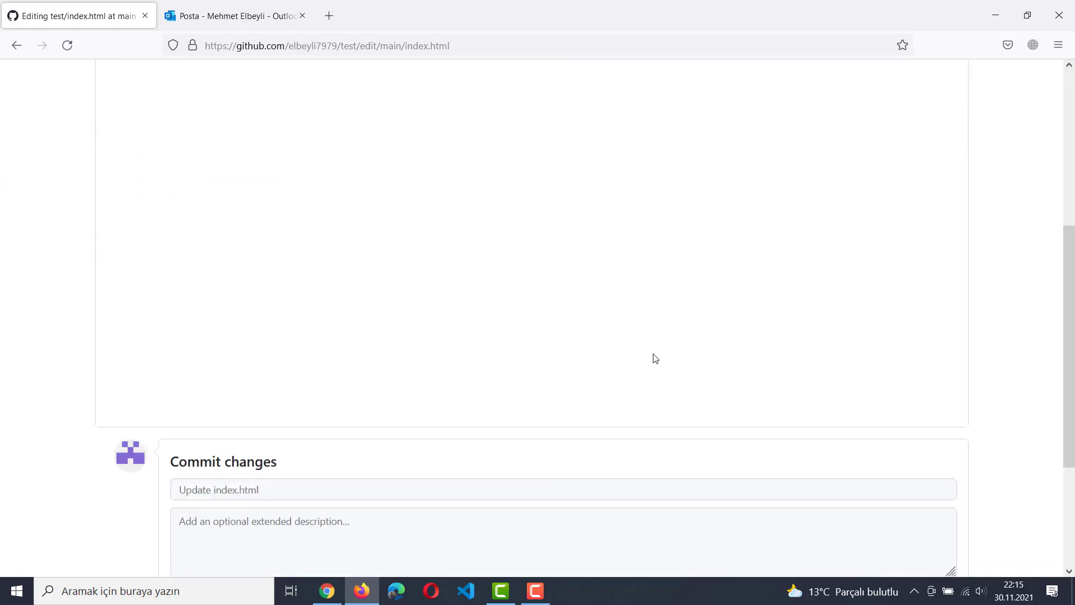
left_click(268, 292)
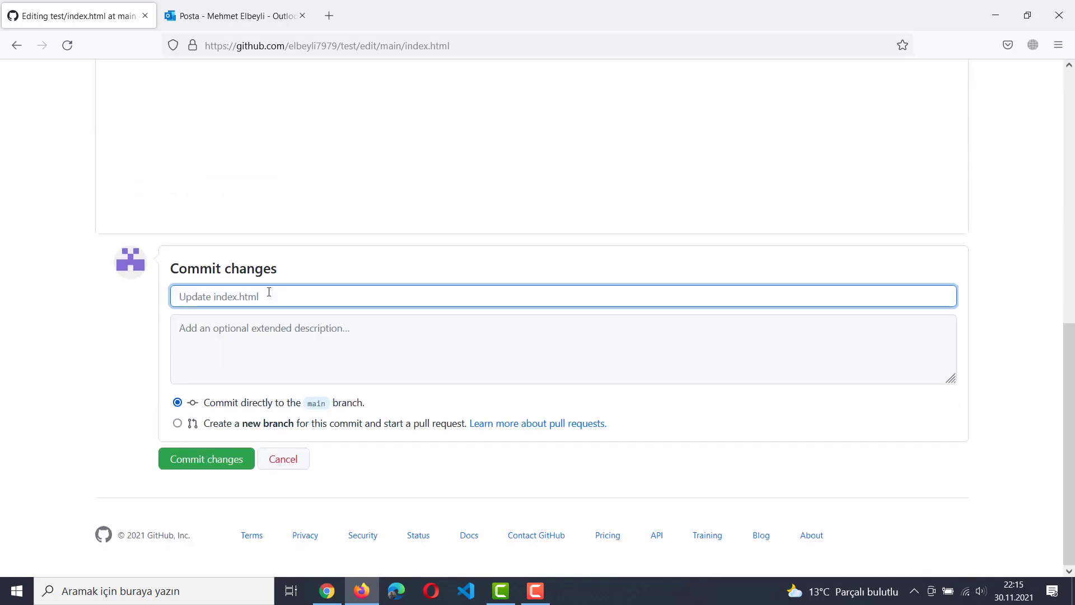
type("Body eklendi")
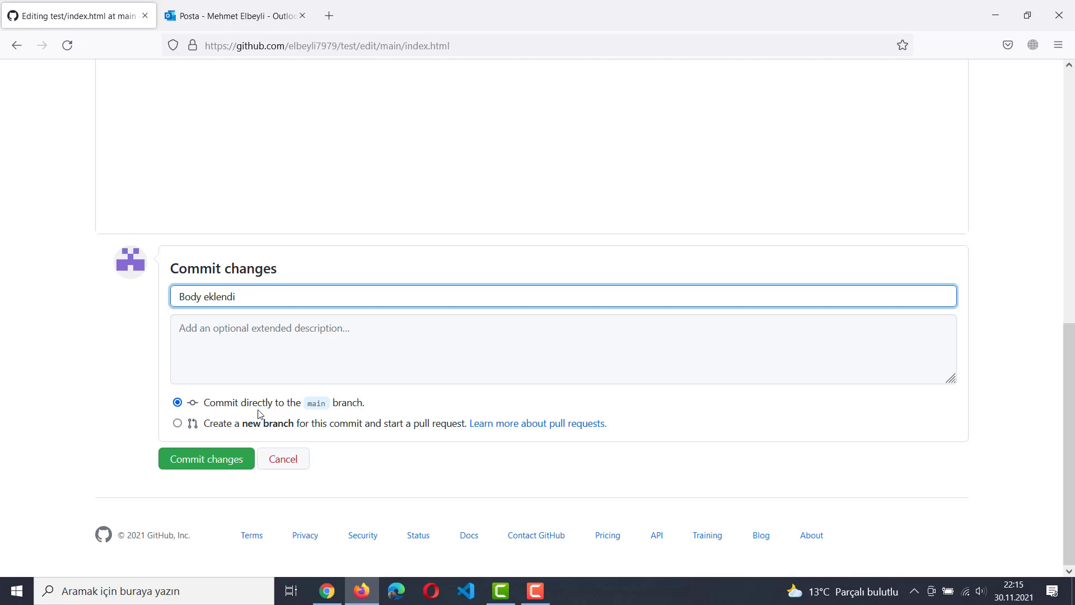
left_click(221, 460)
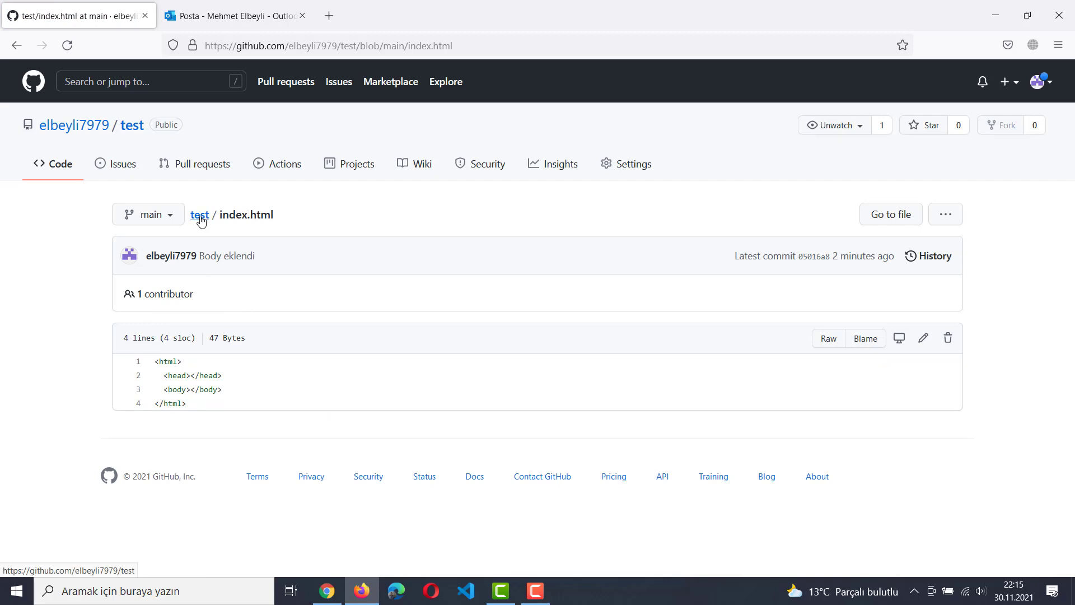
Step: Examine the repository's commit history and its files at the "index dosyası oluşturuldu" commit, and return to the main code page
left_click(201, 217)
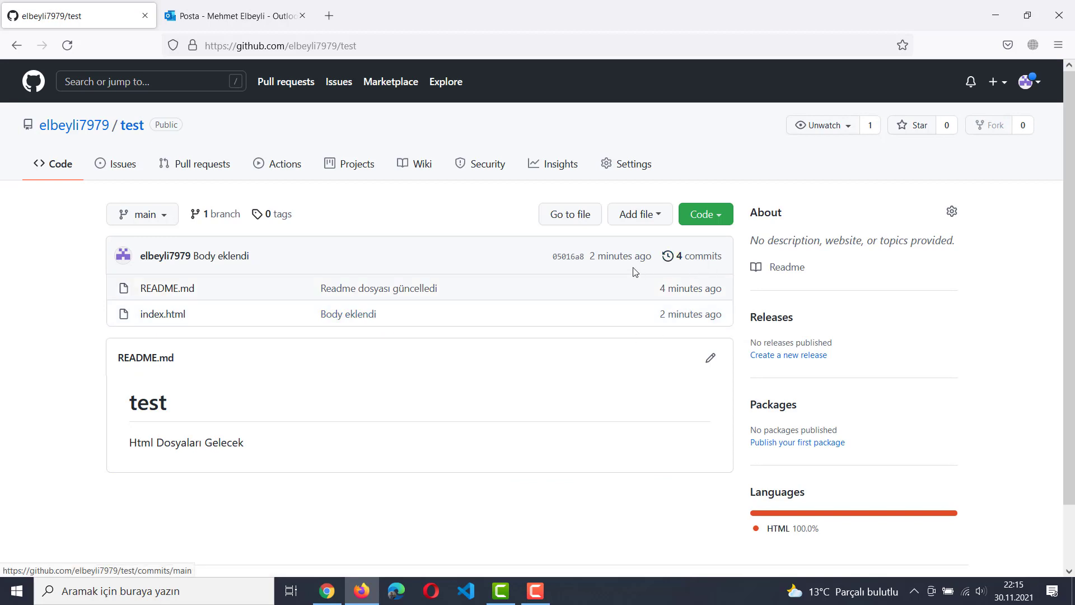
left_click(699, 262)
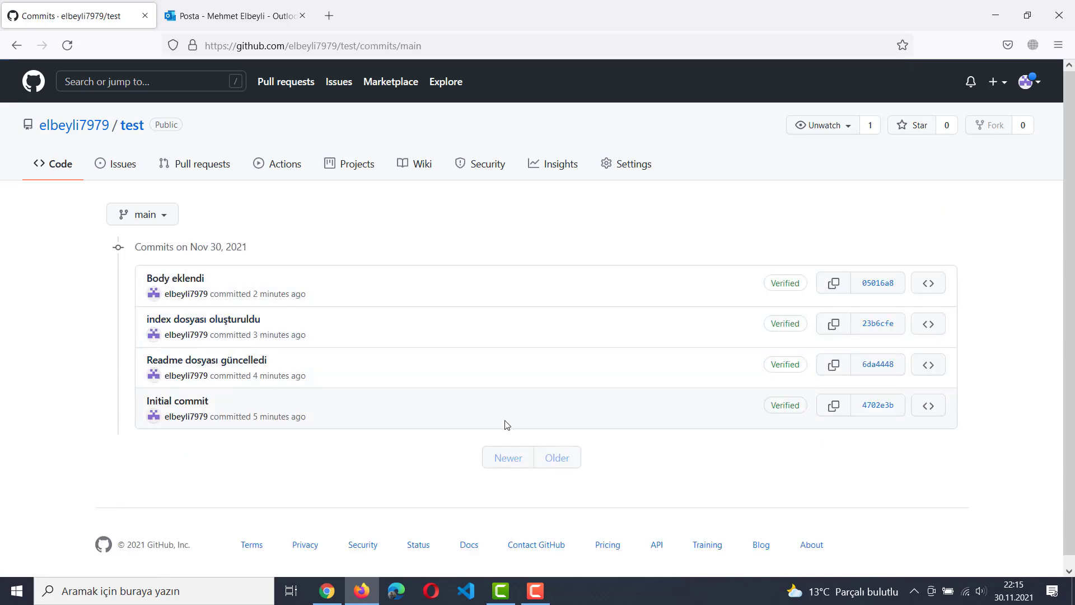
left_click(929, 325)
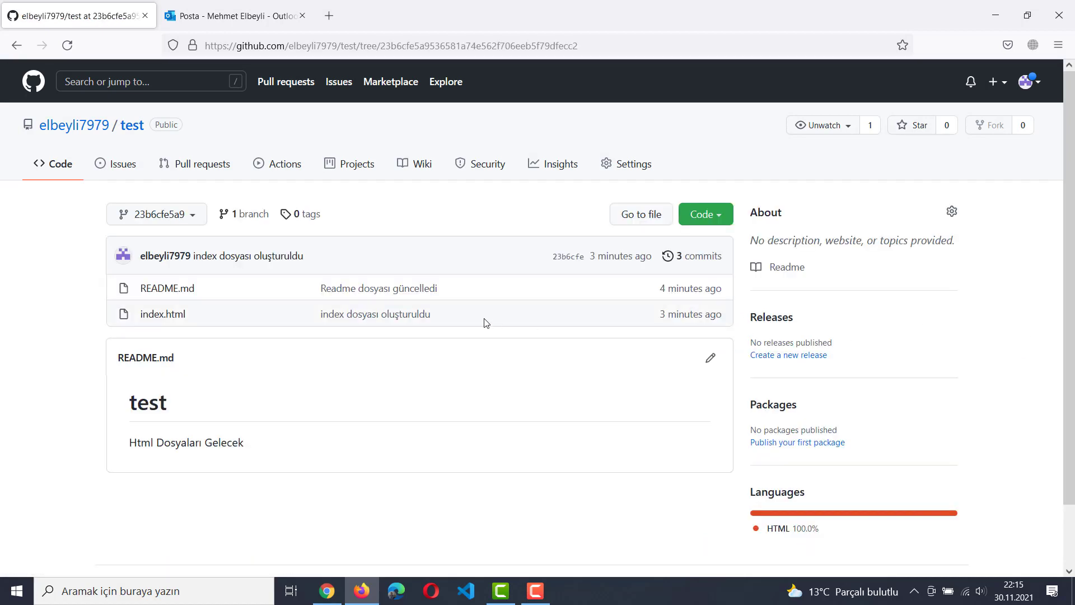
mouse_move(44, 128)
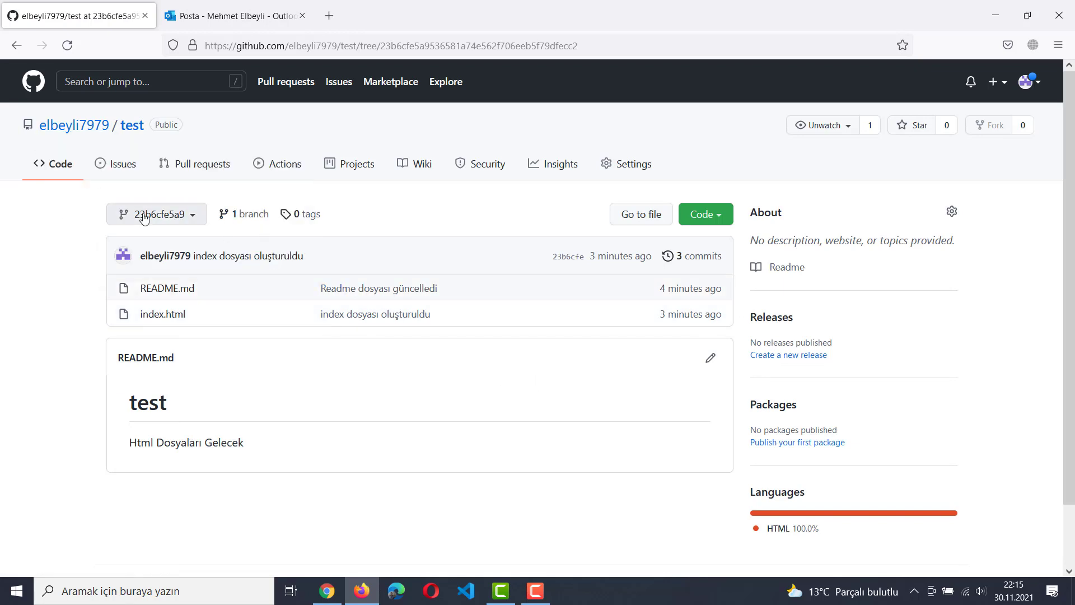
left_click(144, 217)
left_click(144, 216)
key("alt+Left")
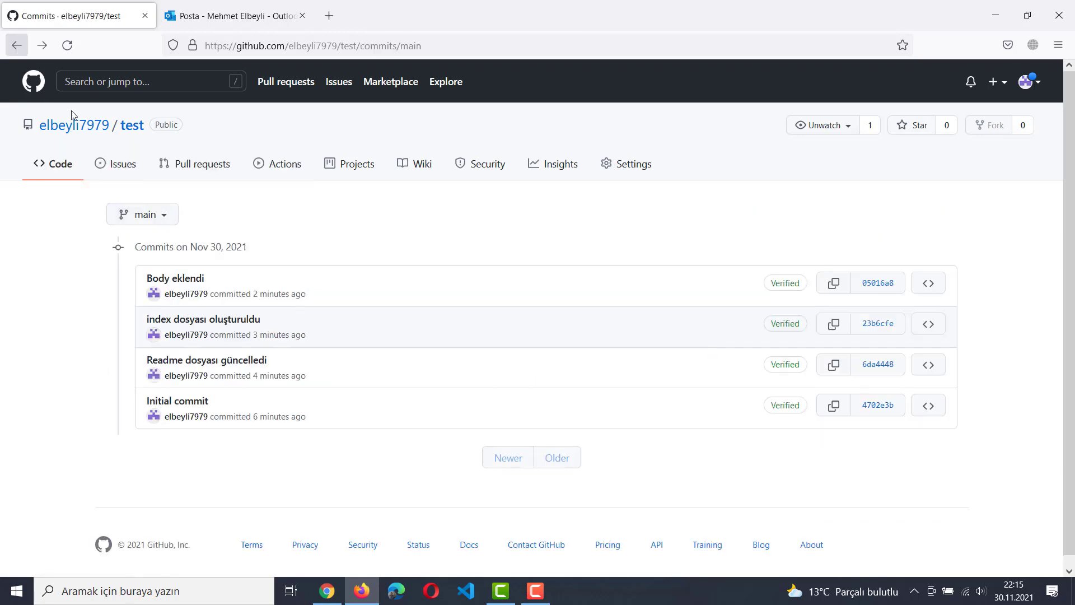
key("alt+Left")
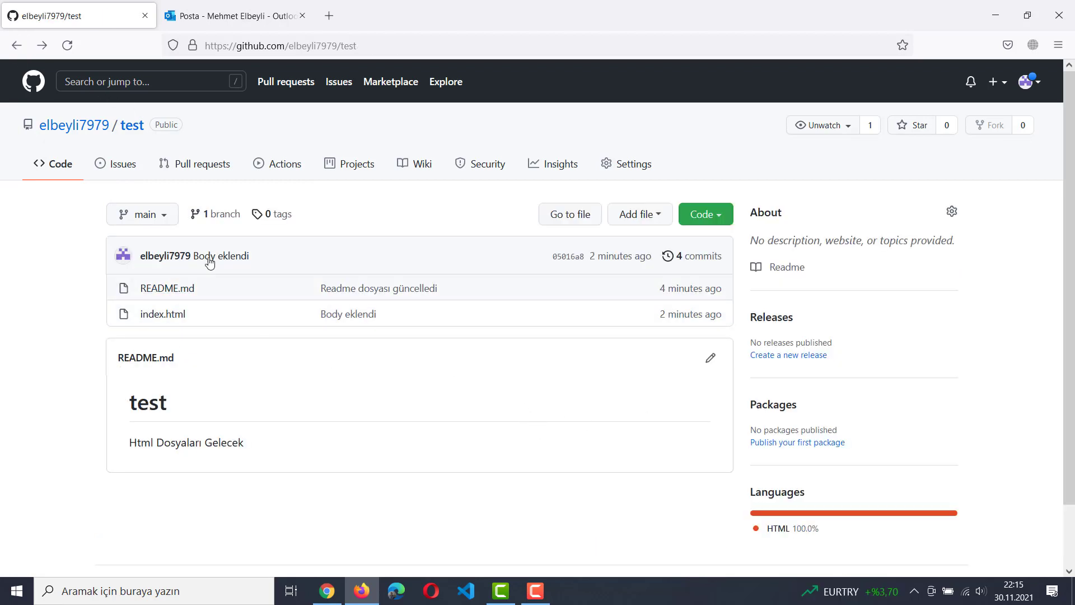
Step: Examine the options for adding files and the HTTPS and GitHub CLI options for cloning the repository
left_click(657, 216)
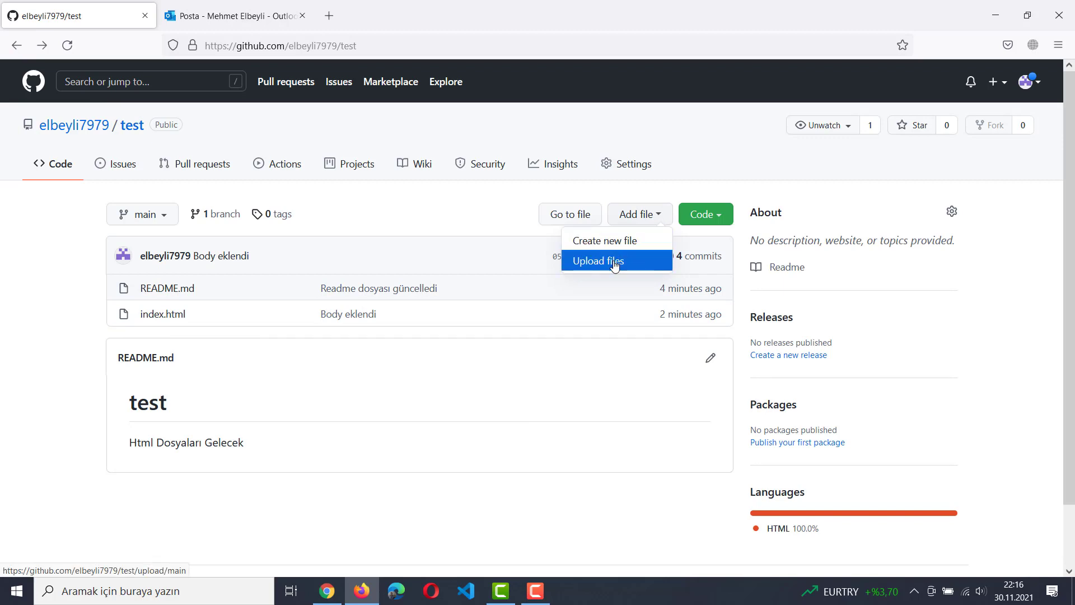
left_click(473, 210)
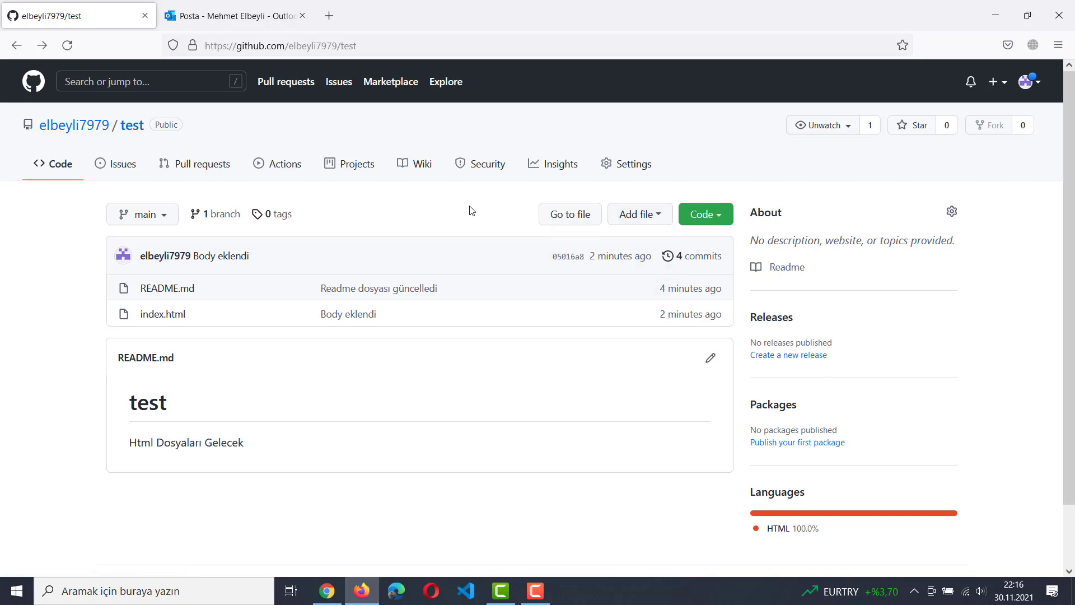
left_click(721, 215)
left_click(722, 214)
left_click(722, 217)
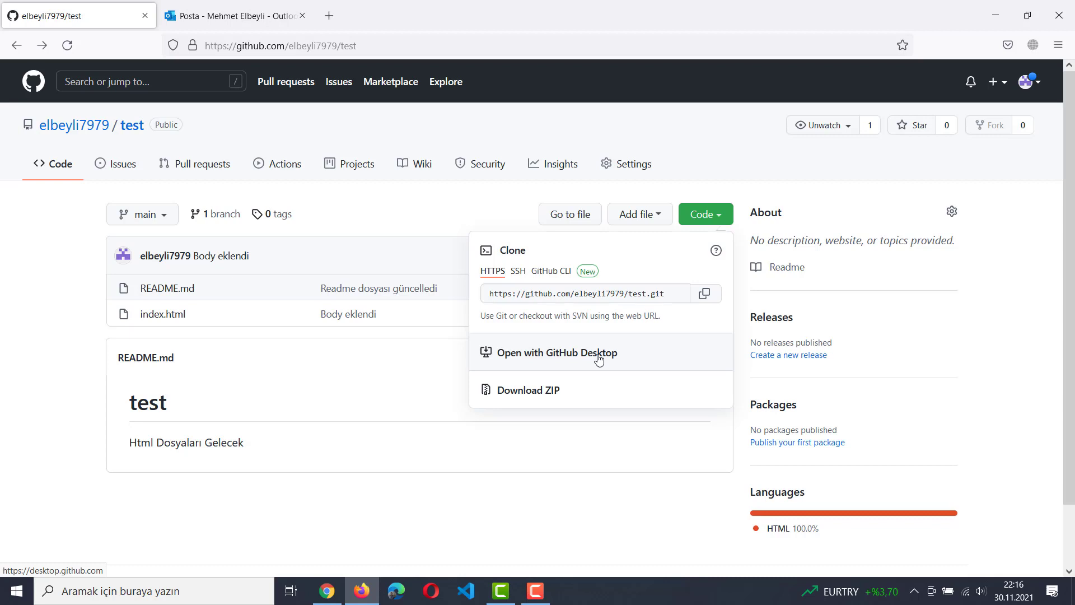
left_click(599, 297)
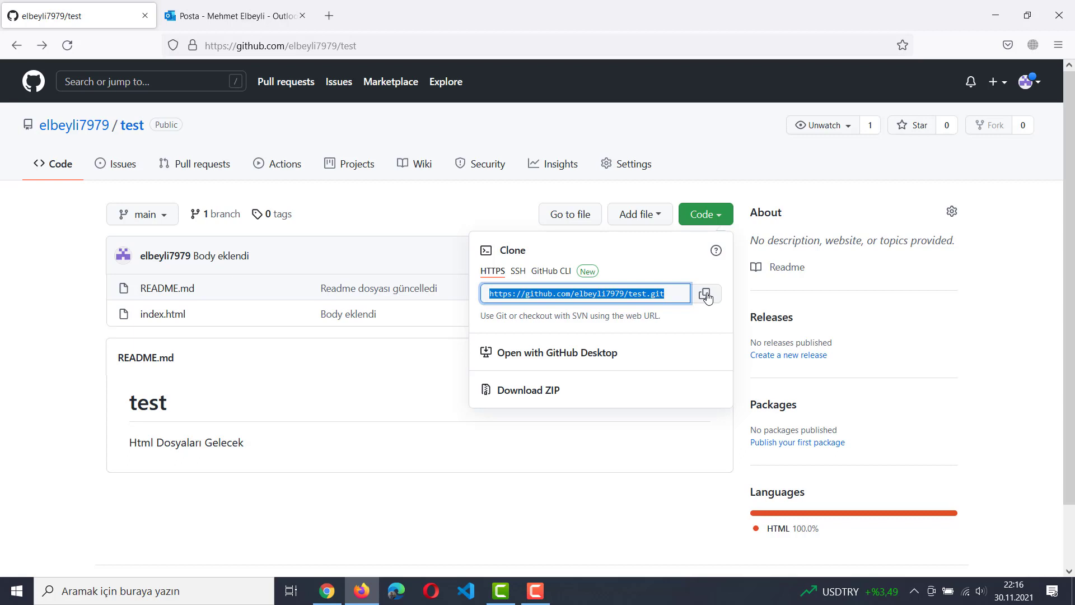
left_click(551, 272)
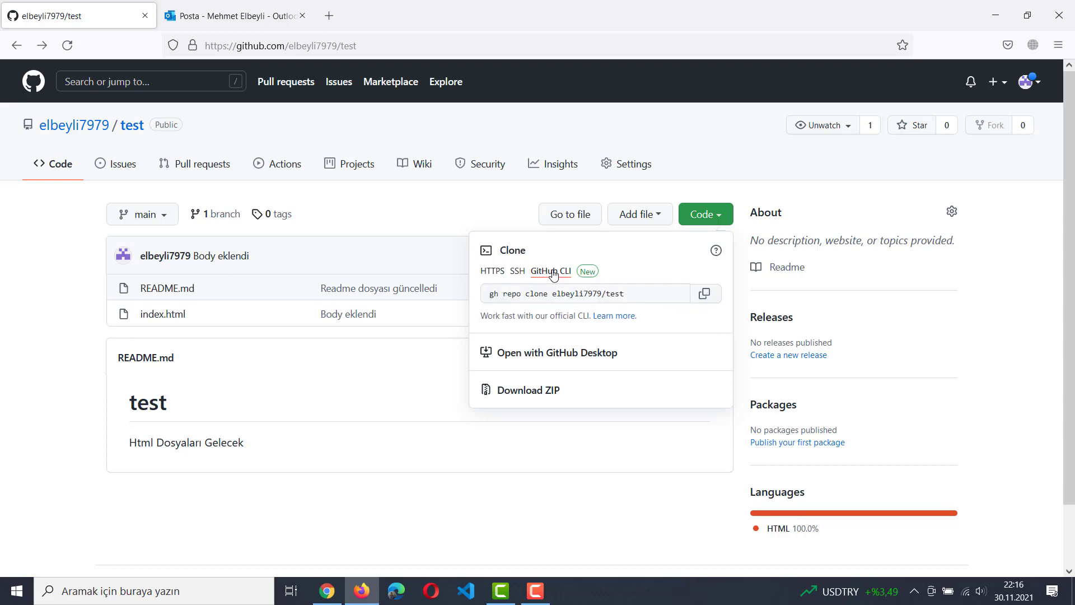
left_click_drag(488, 294, 644, 298)
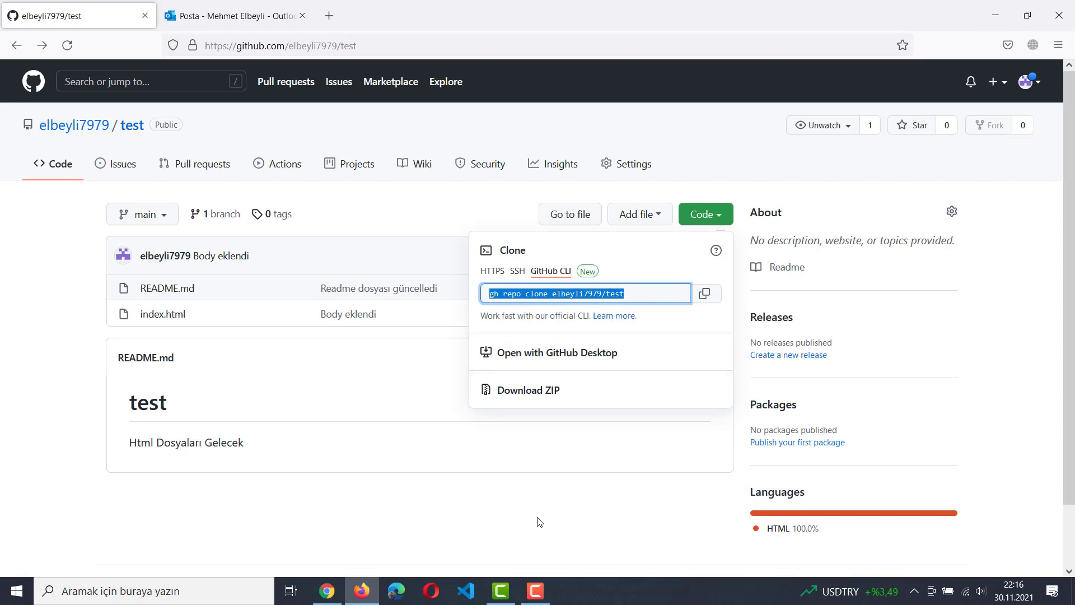
left_click(502, 514)
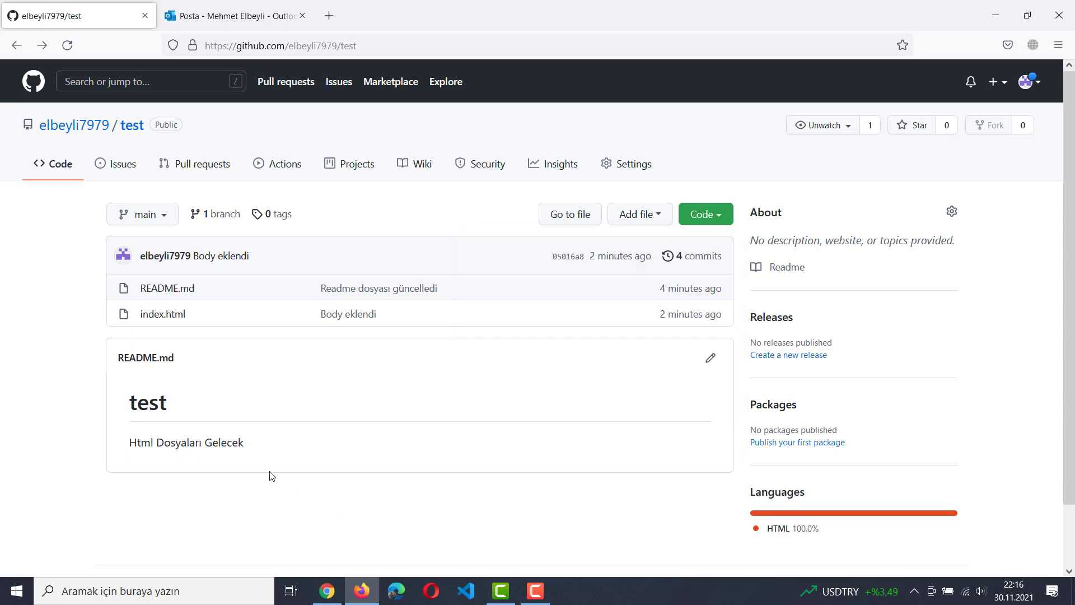
Step: View the branches overview and create a new branch named hakkimizda from main
left_click(214, 216)
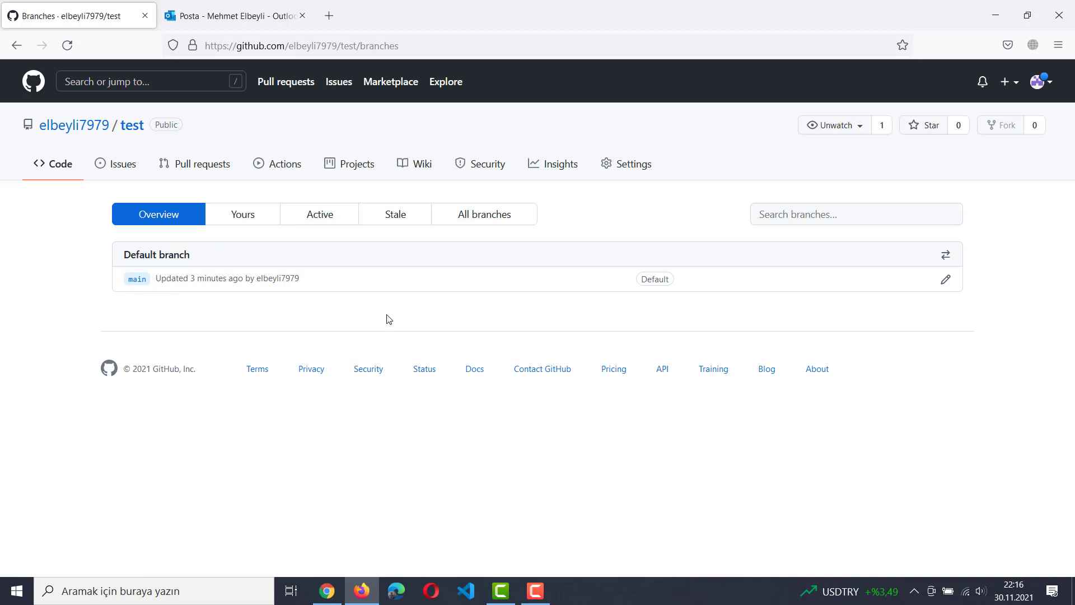
left_click(55, 170)
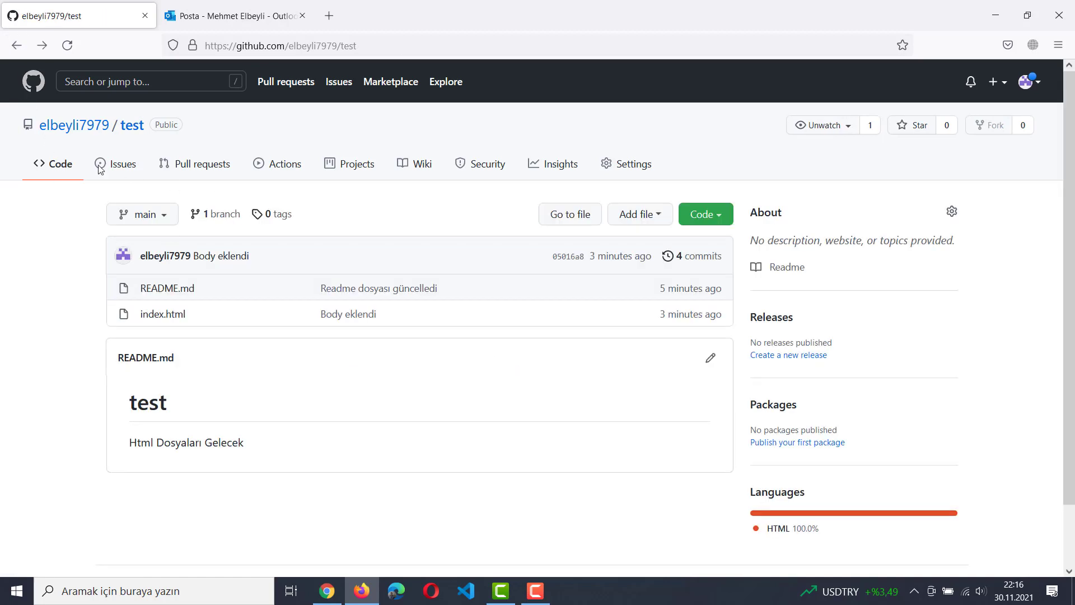
left_click(150, 216)
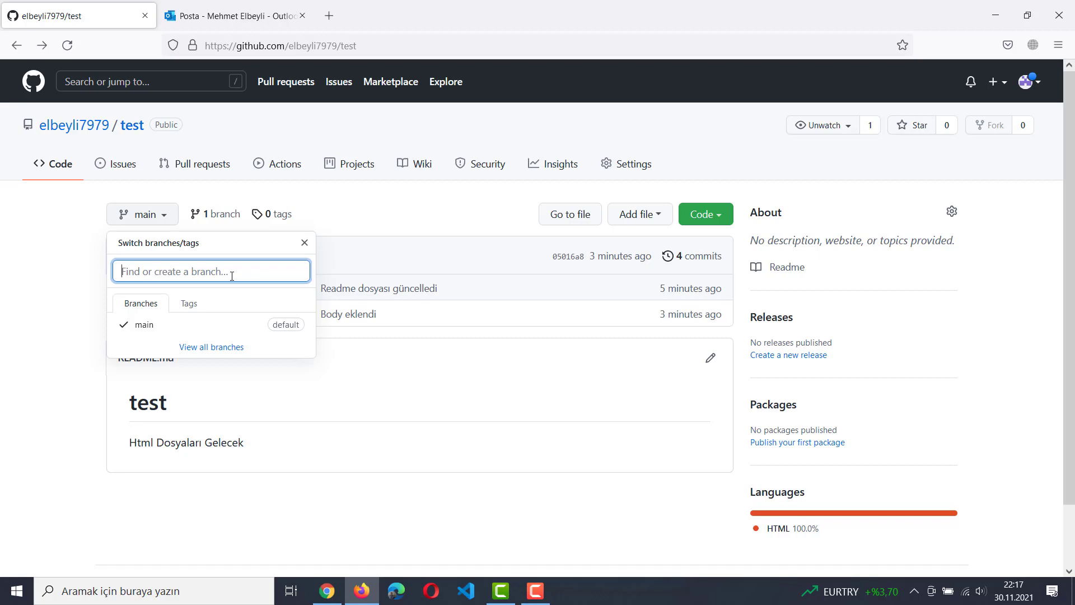
type("c")
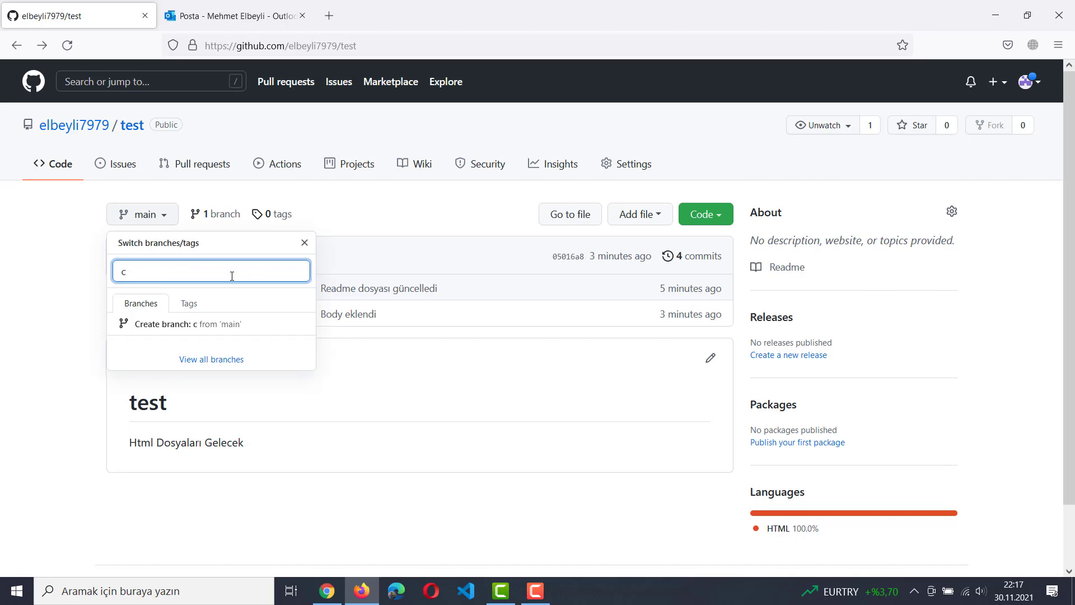
key("BackSpace")
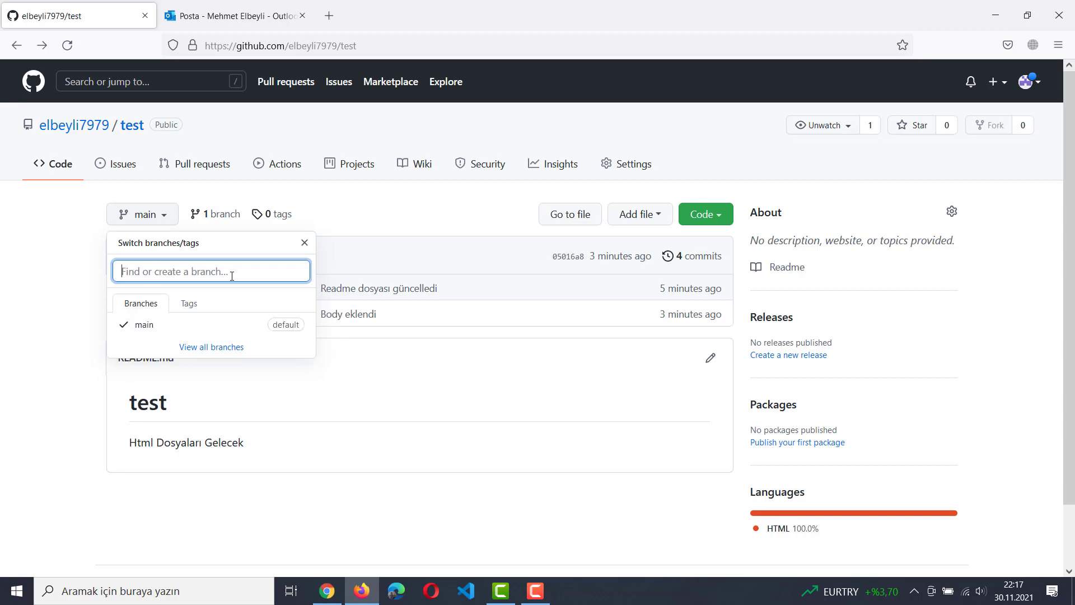
type("hakkimizda")
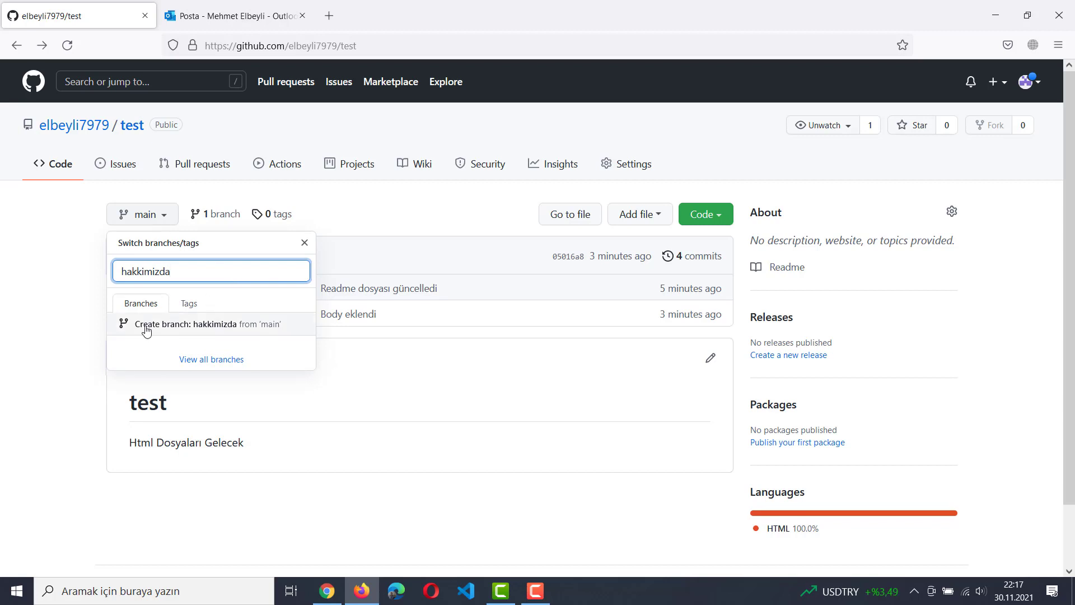
left_click(214, 329)
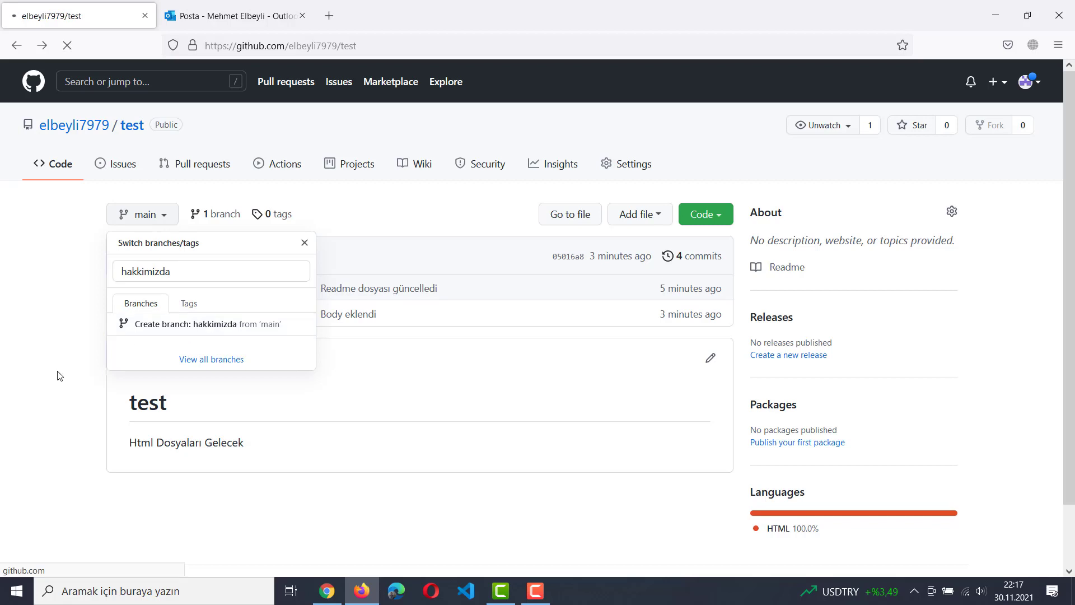
left_click(168, 259)
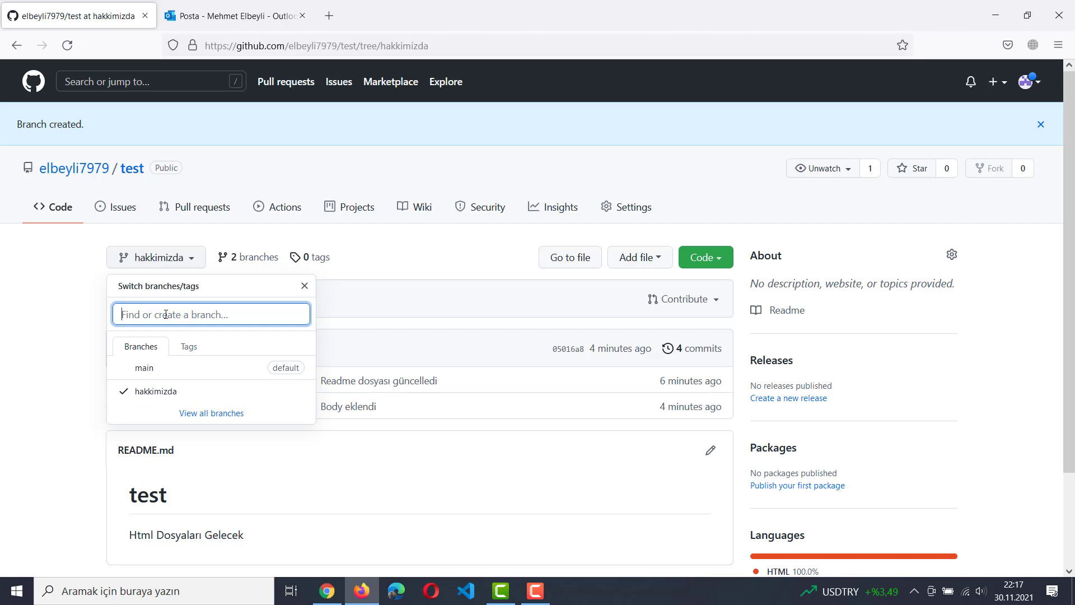
type("urunler")
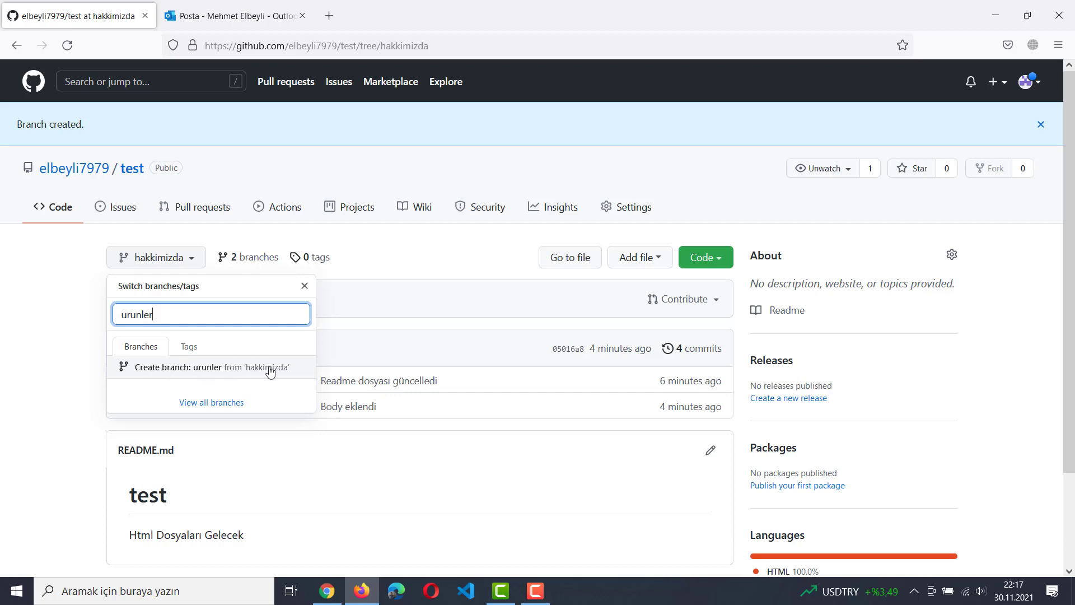
left_click_drag(185, 314, 115, 314)
key("BackSpace")
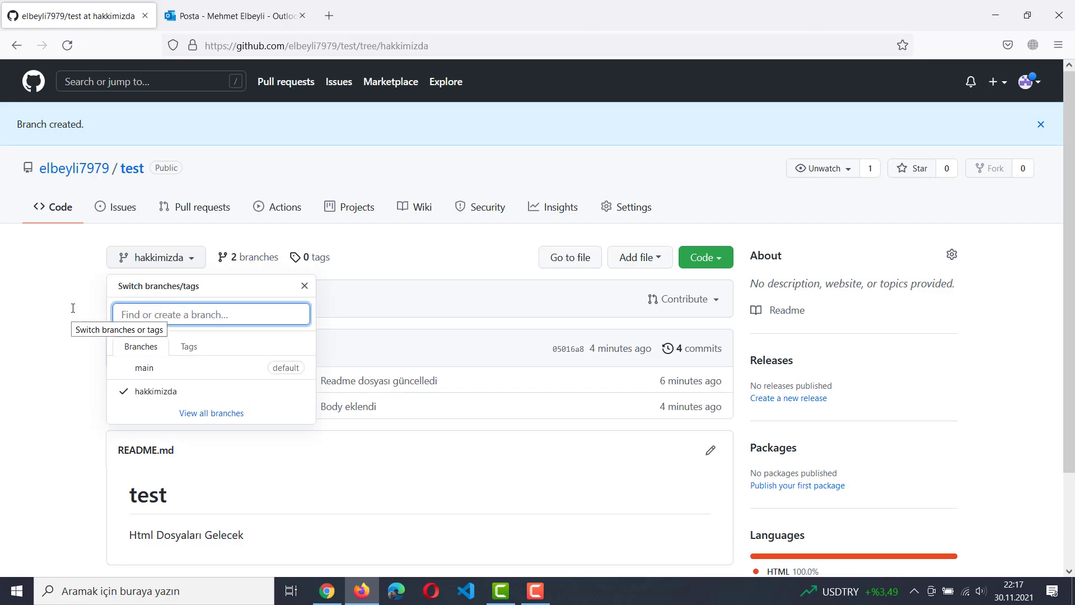
Step: Switch back to the main branch and create a new branch named urunler from it
left_click(150, 368)
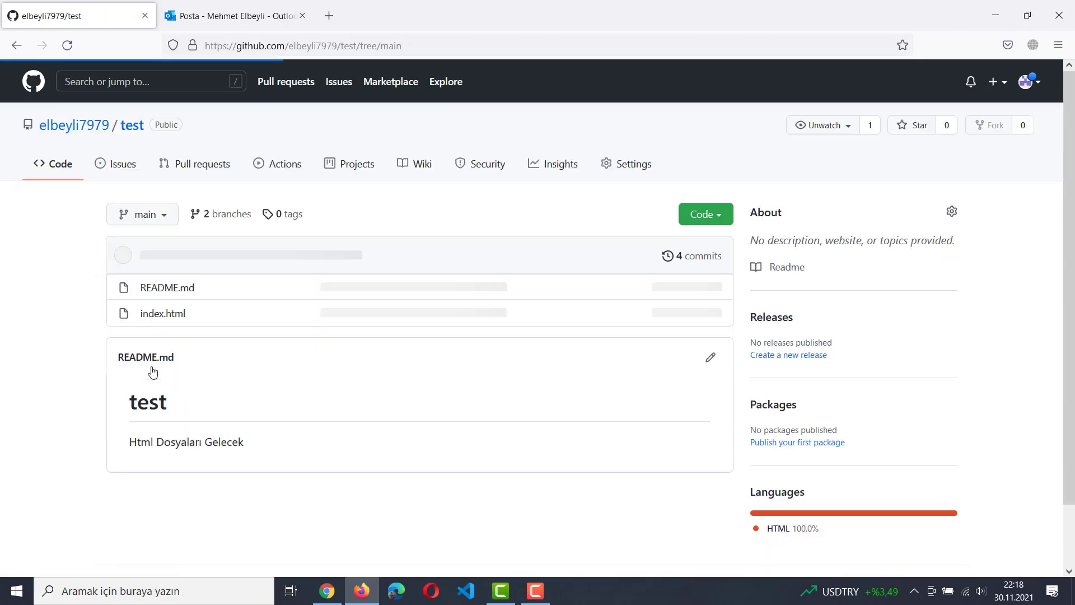
left_click(160, 215)
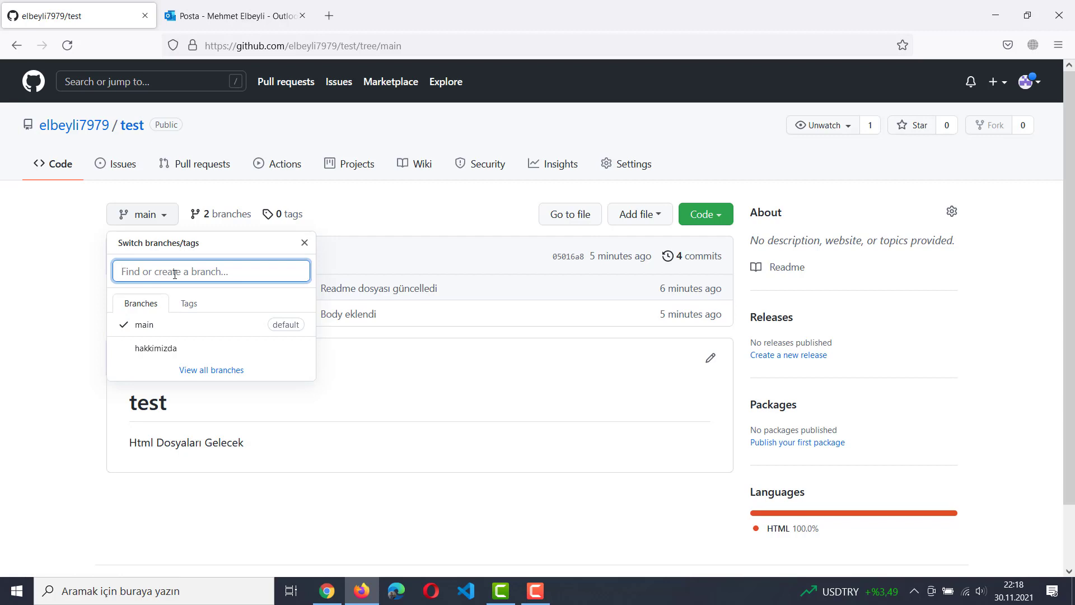
type("urunler")
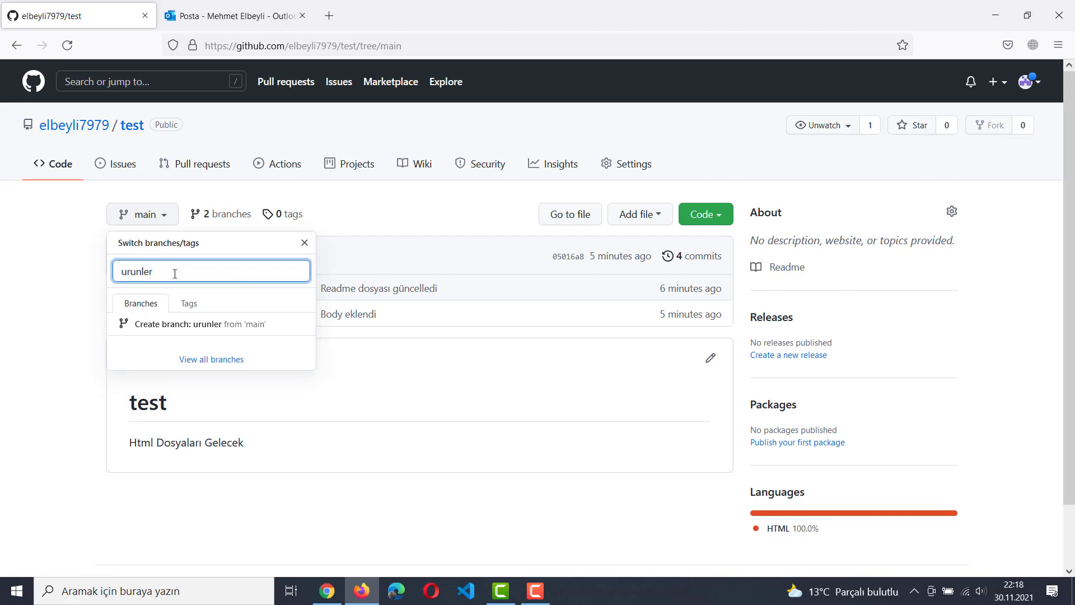
left_click(179, 326)
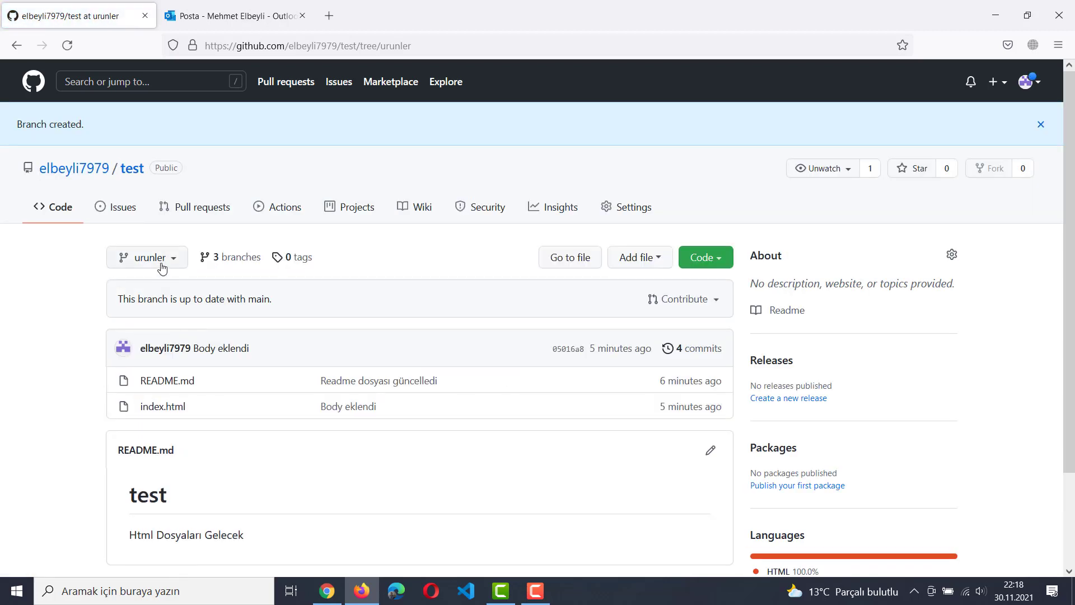
Step: Switch the repository view to the hakkimizda branch
left_click(166, 258)
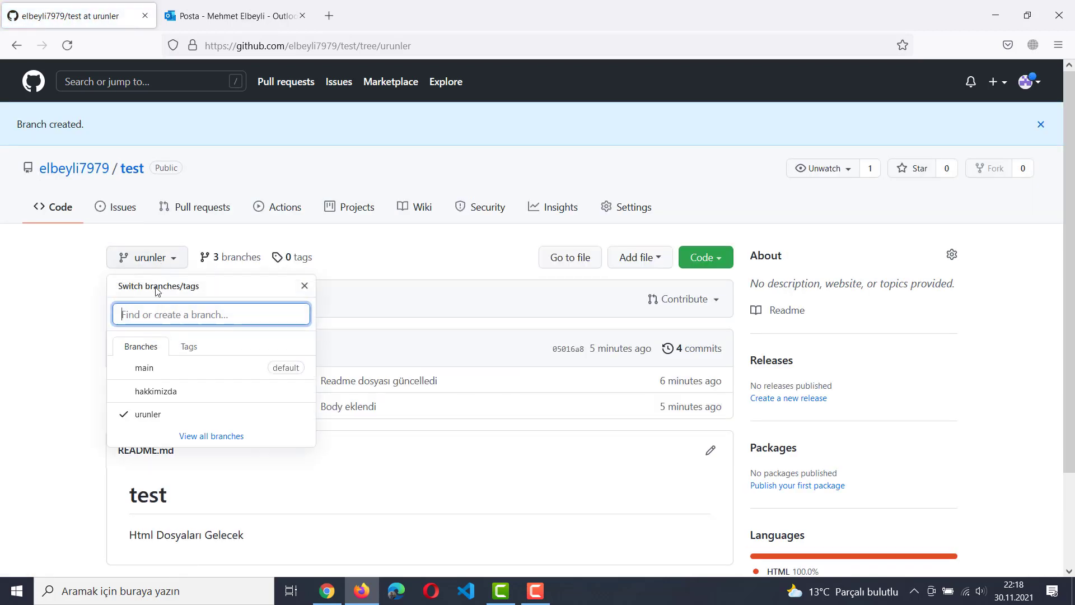
left_click(162, 399)
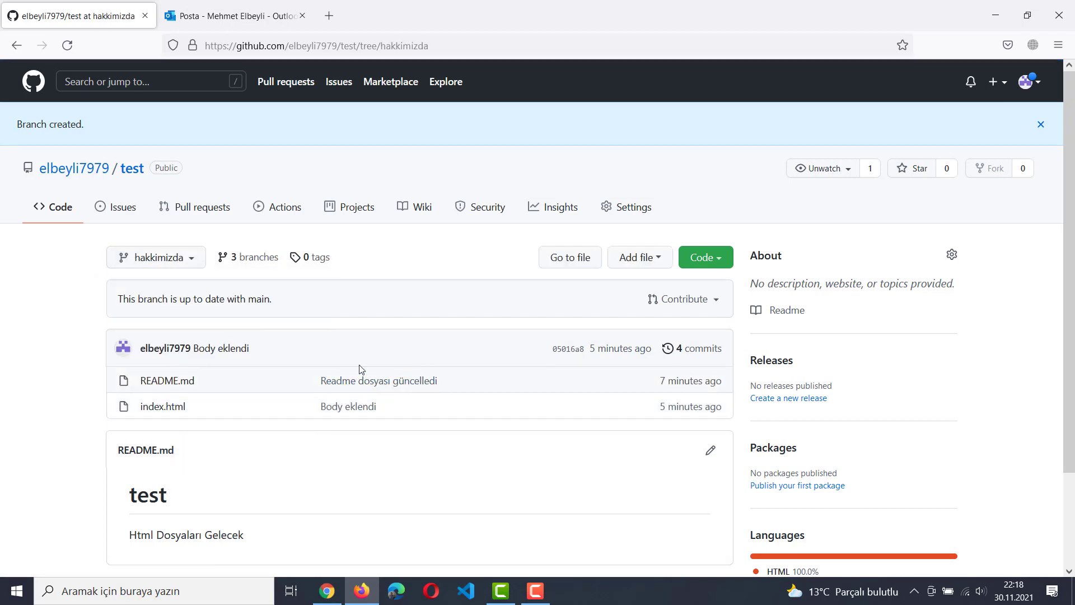
Step: Create a new file named hakkimizda.html in the hakkimizda branch containing the text "Hakkımızda Sayfası"
scroll(216, 372, "down", 2)
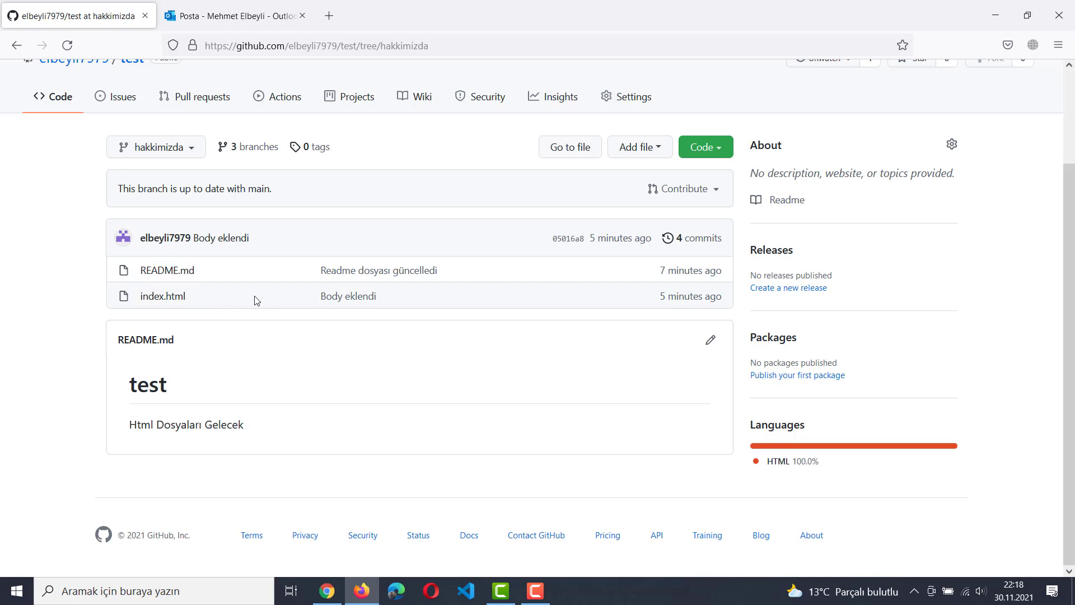
left_click(647, 152)
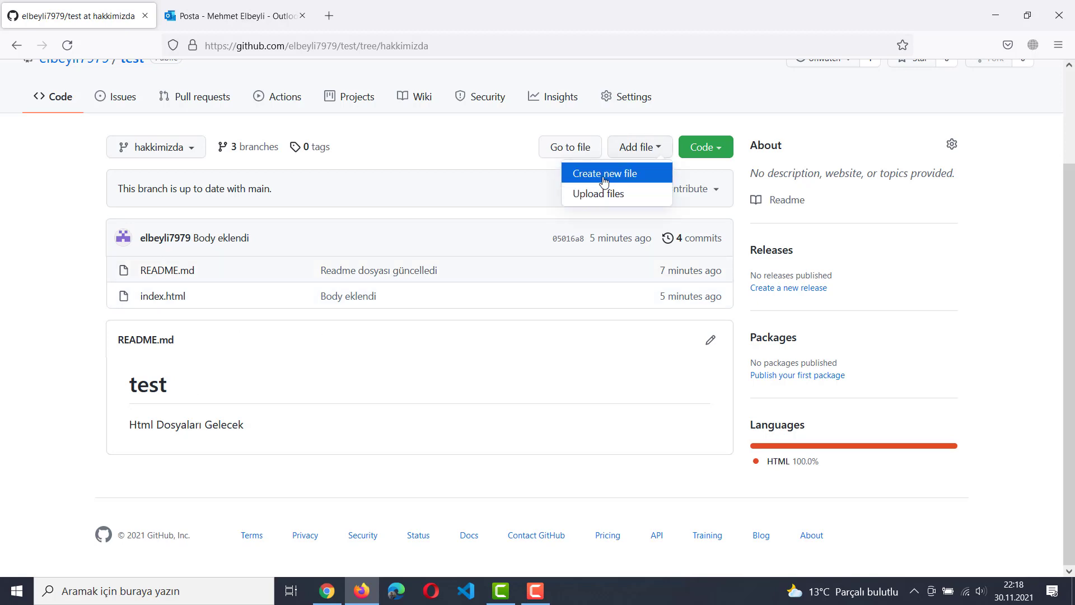
left_click(606, 177)
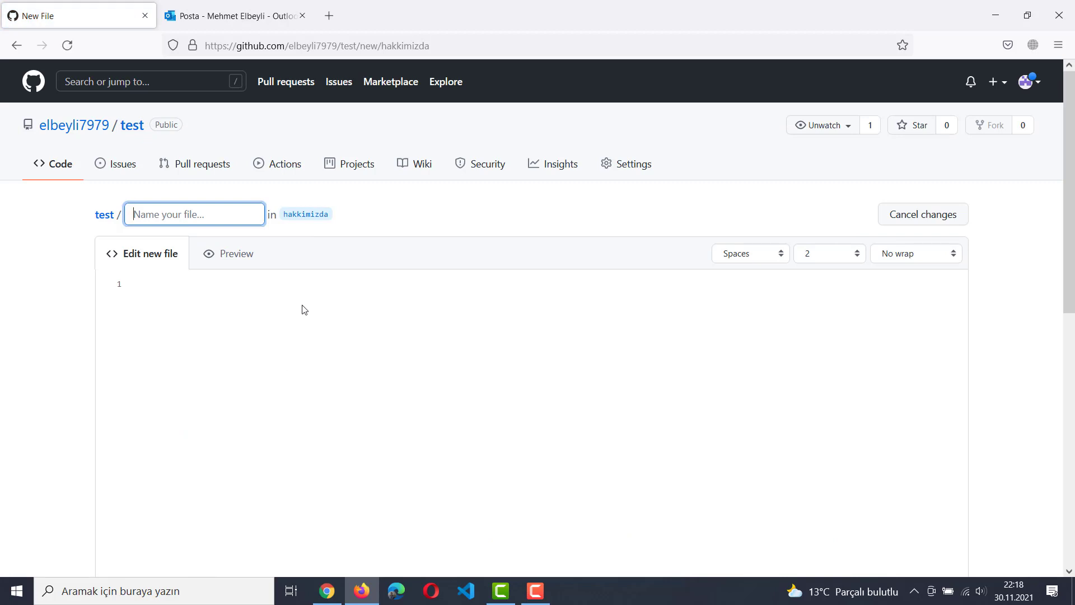
type("hakkimizda.html")
left_click(300, 365)
scroll(204, 178, "down", 3)
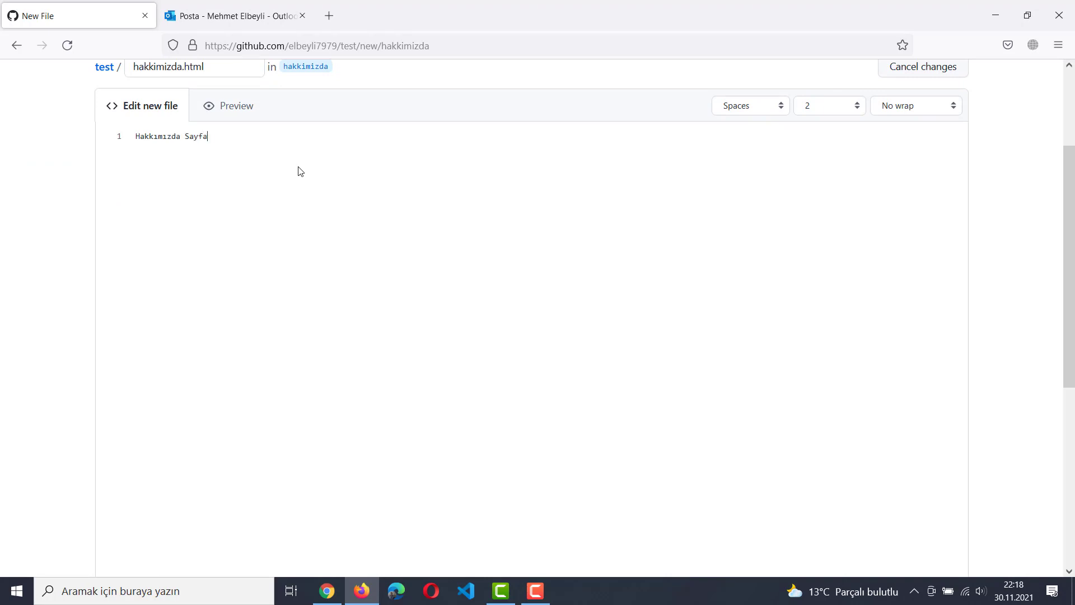
Step: Commit the new file directly to the hakkimizda branch with the message "hakkimizda sayfası oluşturuldu"
scroll(324, 224, "down", 10)
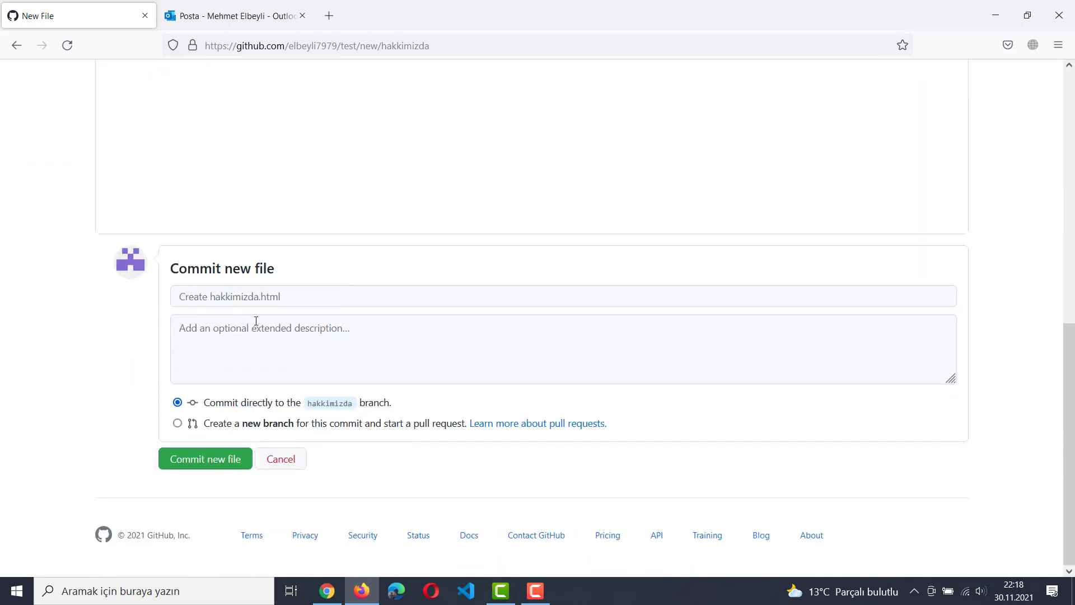
left_click(250, 297)
type("hakkimizda sayfası oluşturuldu")
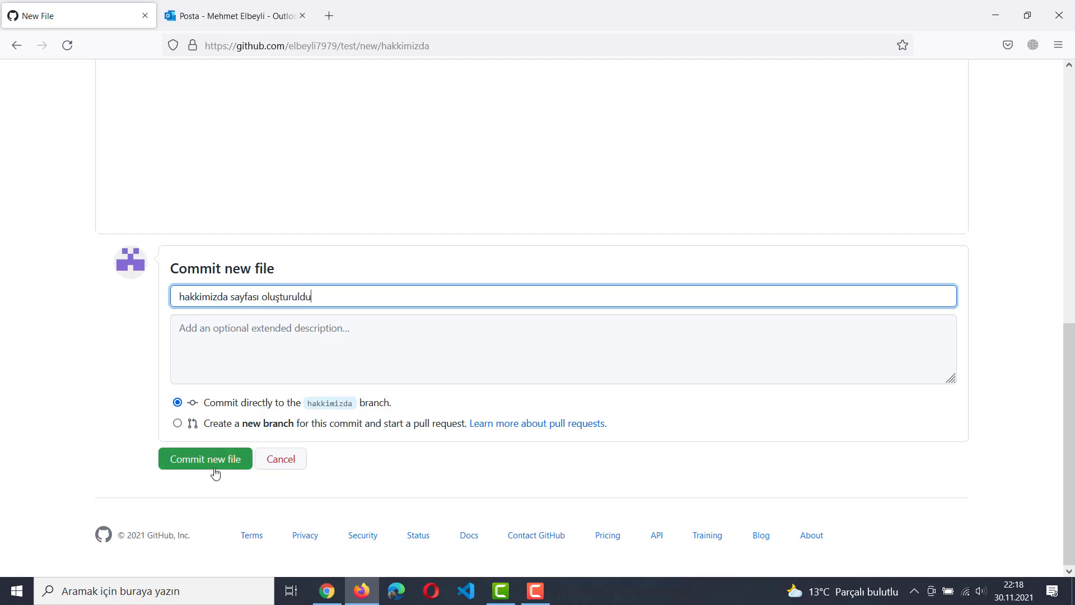
left_click(189, 459)
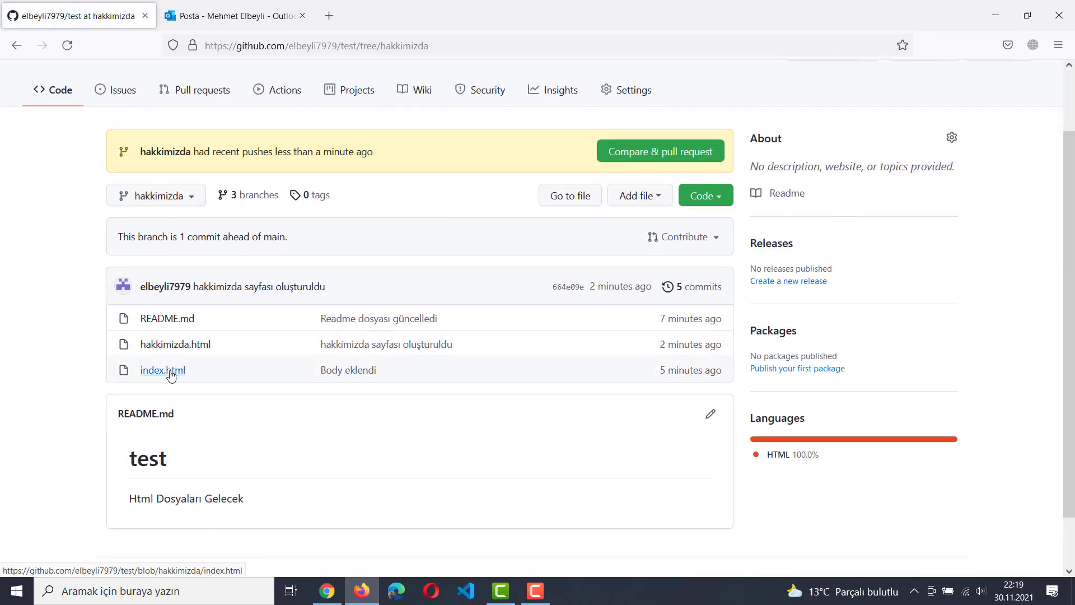
Step: Compare the file lists of the main, urunler and hakkimizda branches by viewing each one in turn
left_click(187, 194)
left_click(187, 193)
left_click(178, 203)
left_click(178, 203)
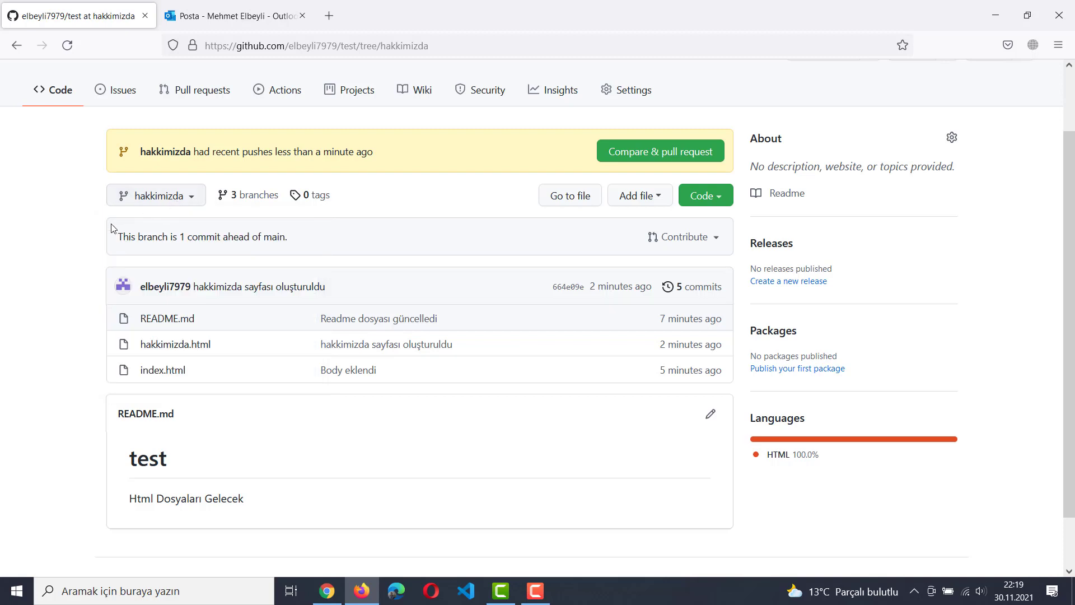
scroll(112, 227, "up", 2)
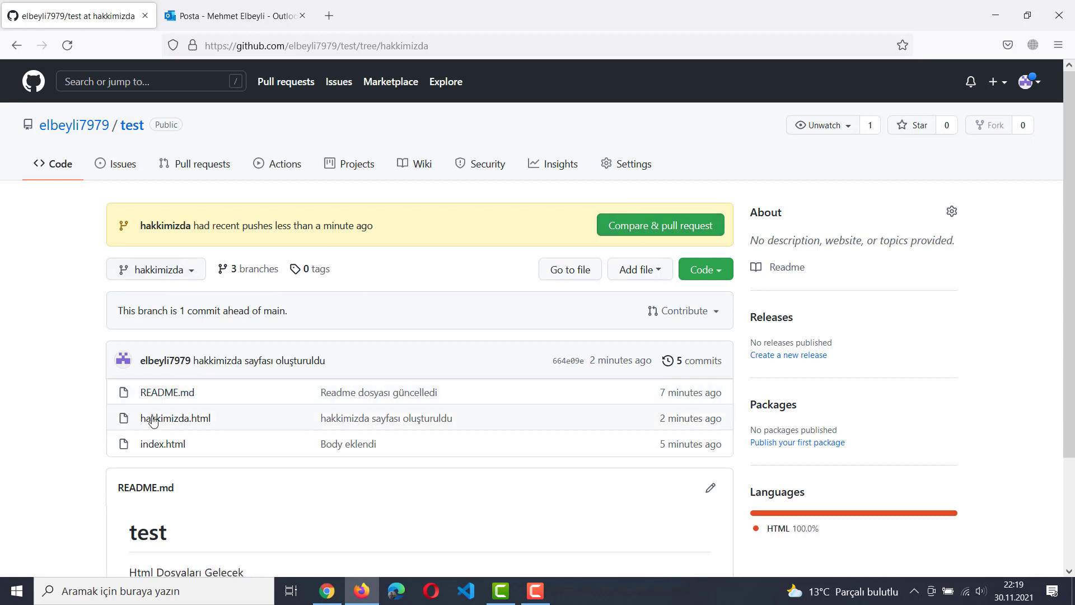
left_click(169, 272)
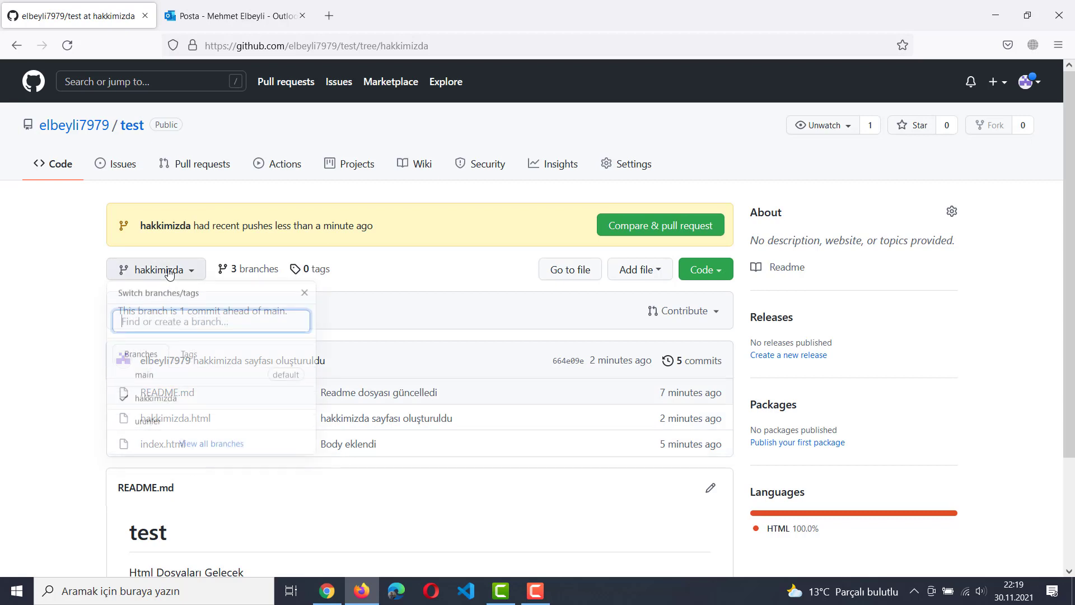
left_click(160, 382)
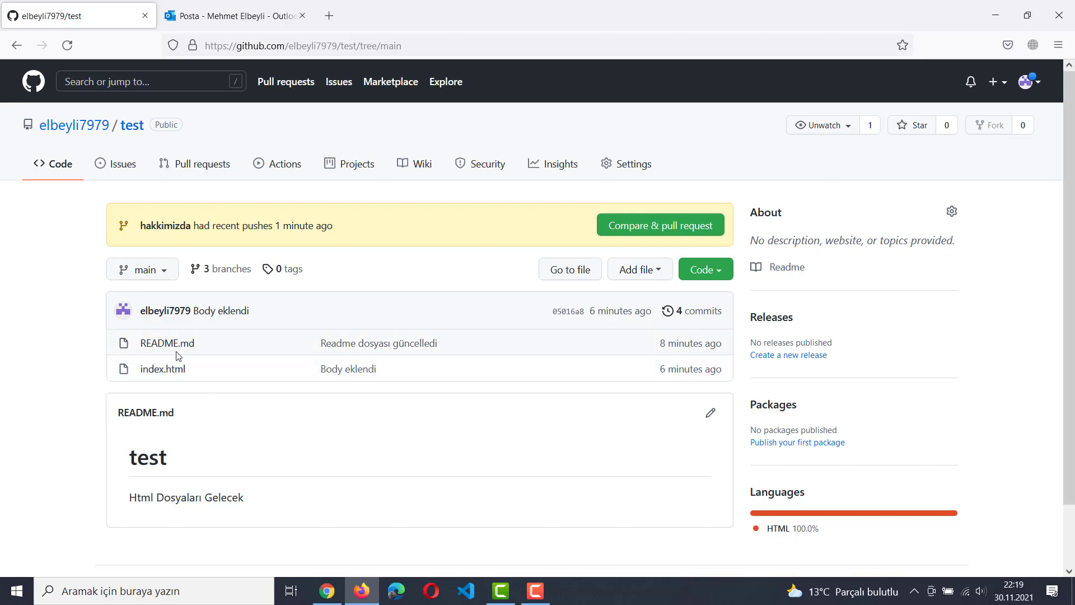
left_click(163, 271)
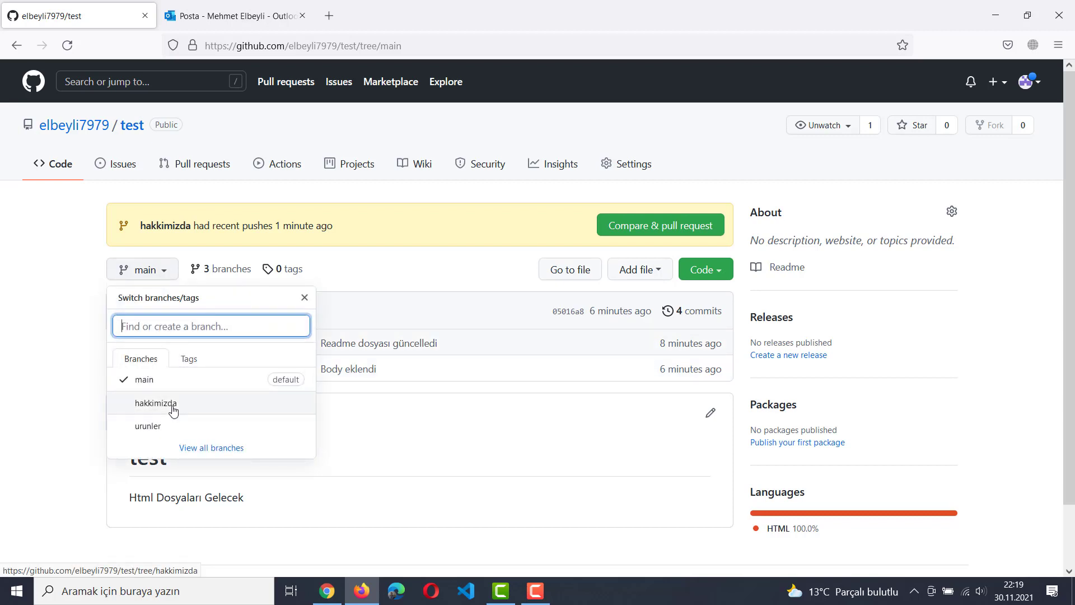
left_click(147, 426)
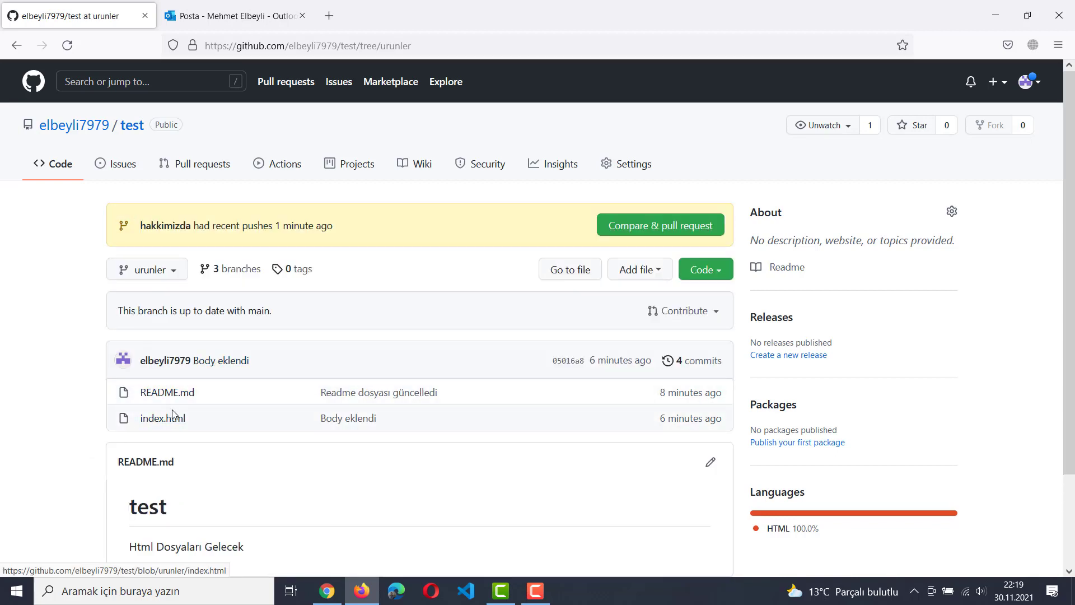
left_click(164, 278)
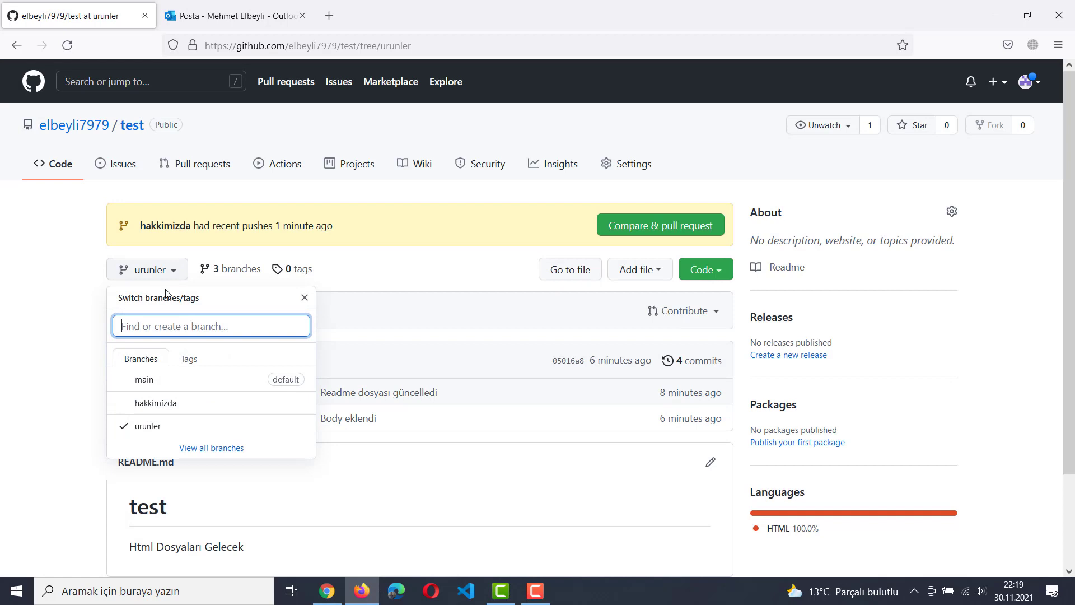
left_click(161, 406)
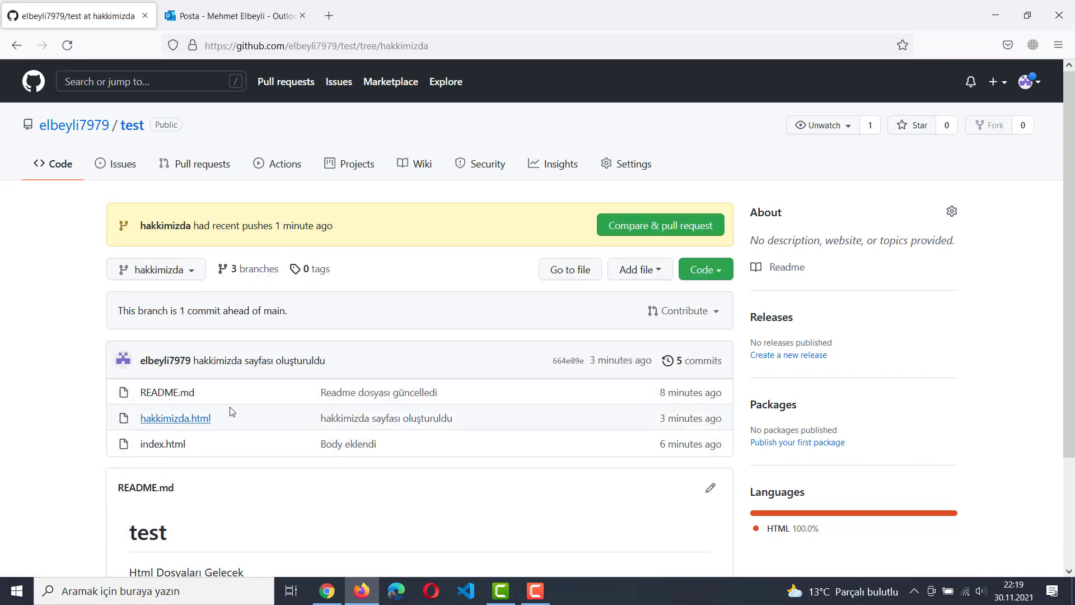
Step: Alternate between the main and hakkimizda branches to check their file differences, ending on main
left_click(168, 271)
left_click(147, 381)
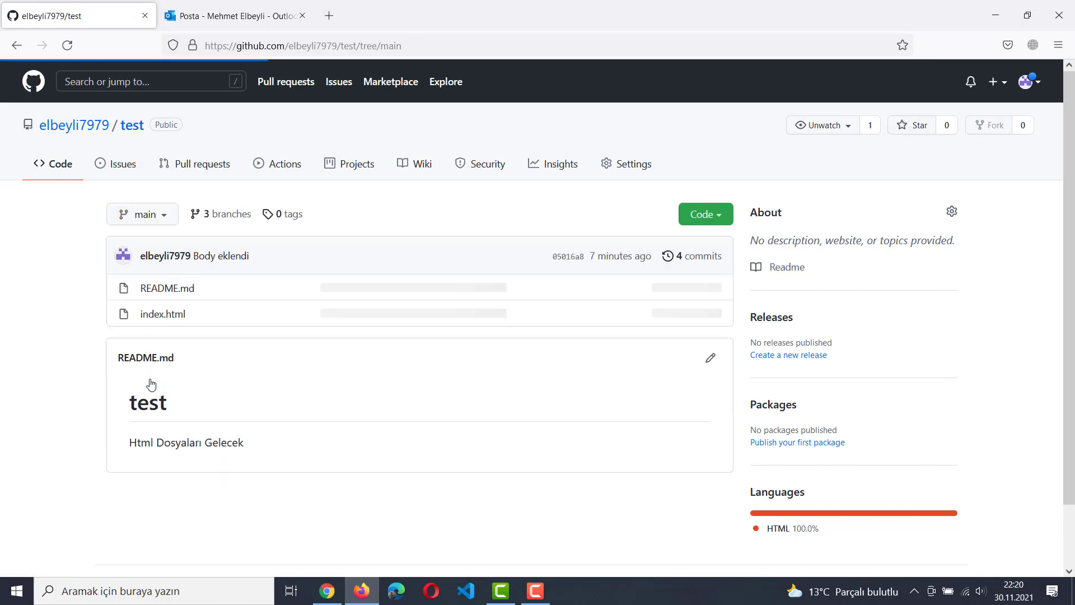
left_click(163, 273)
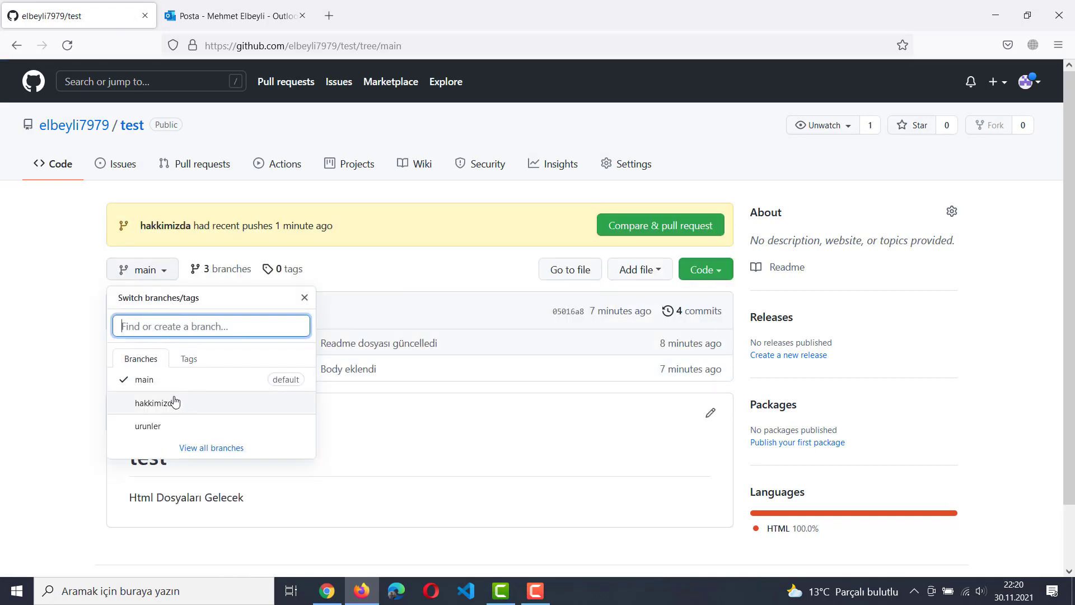
left_click(167, 403)
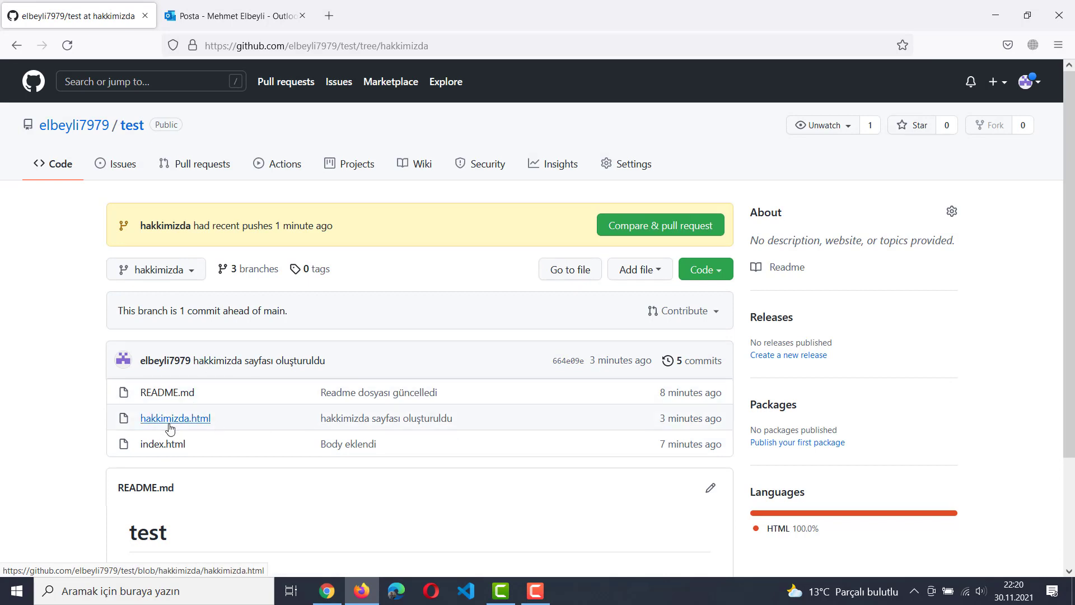
left_click(163, 273)
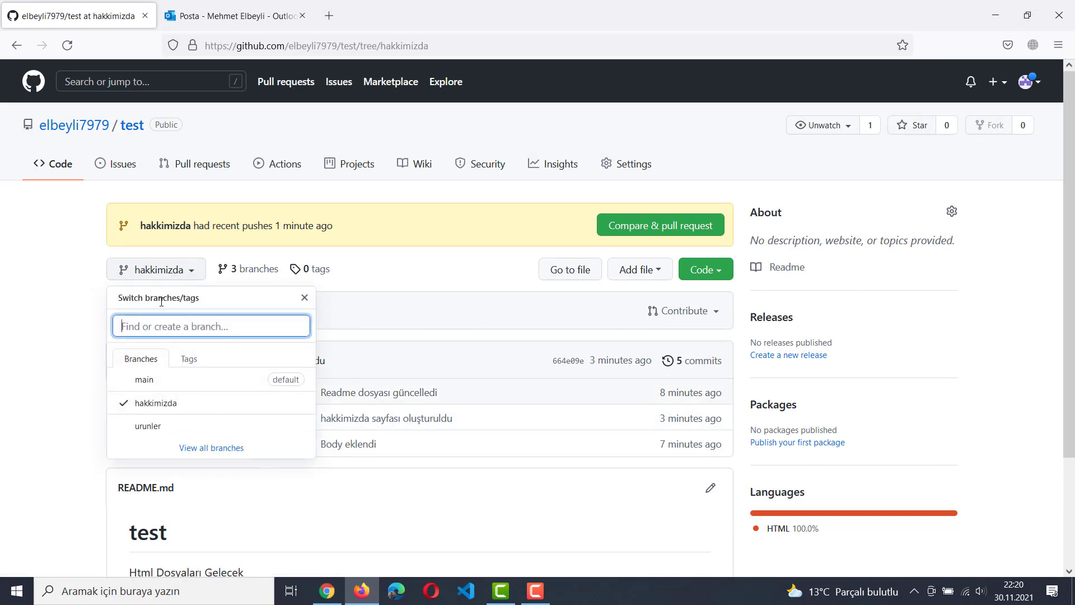
left_click(149, 379)
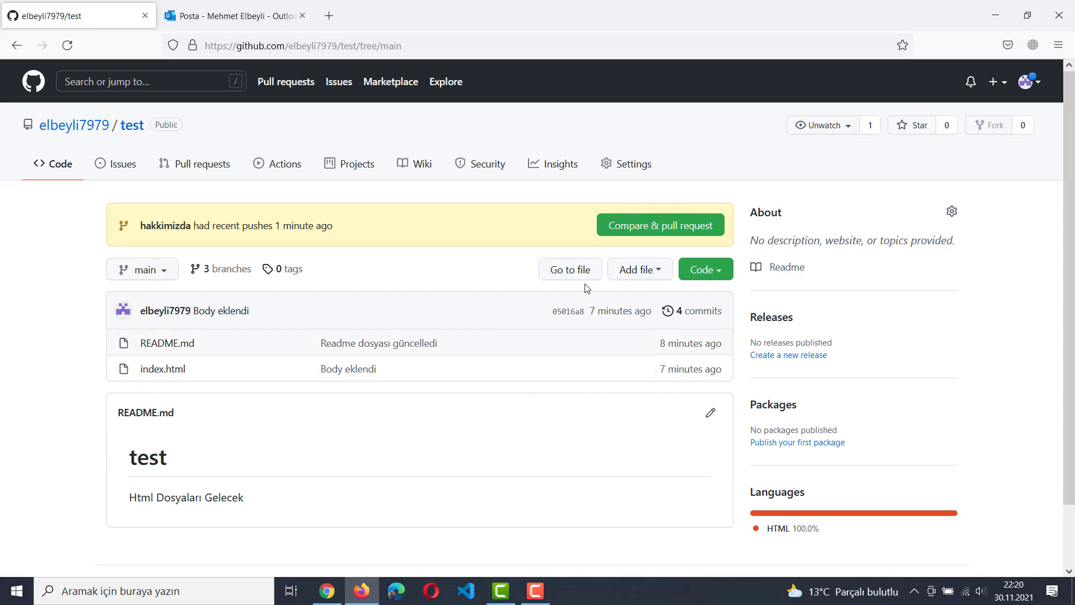
Step: Review the hakkimizda branch's changes against main and create a pull request titled "hakkimizda sayfası oluşturuldu"
left_click(647, 232)
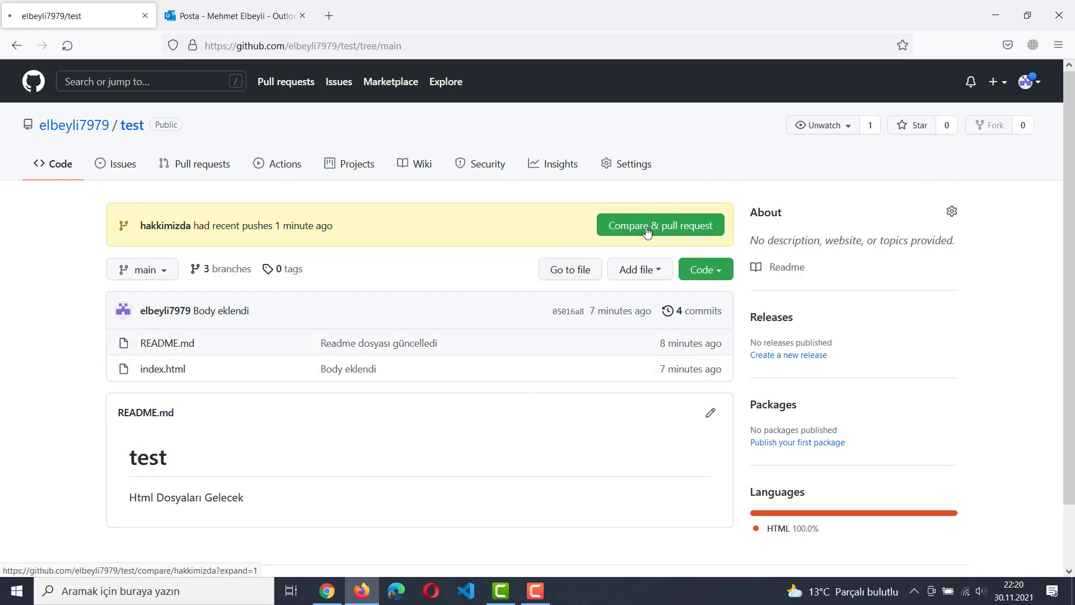
scroll(107, 375, "down", 1)
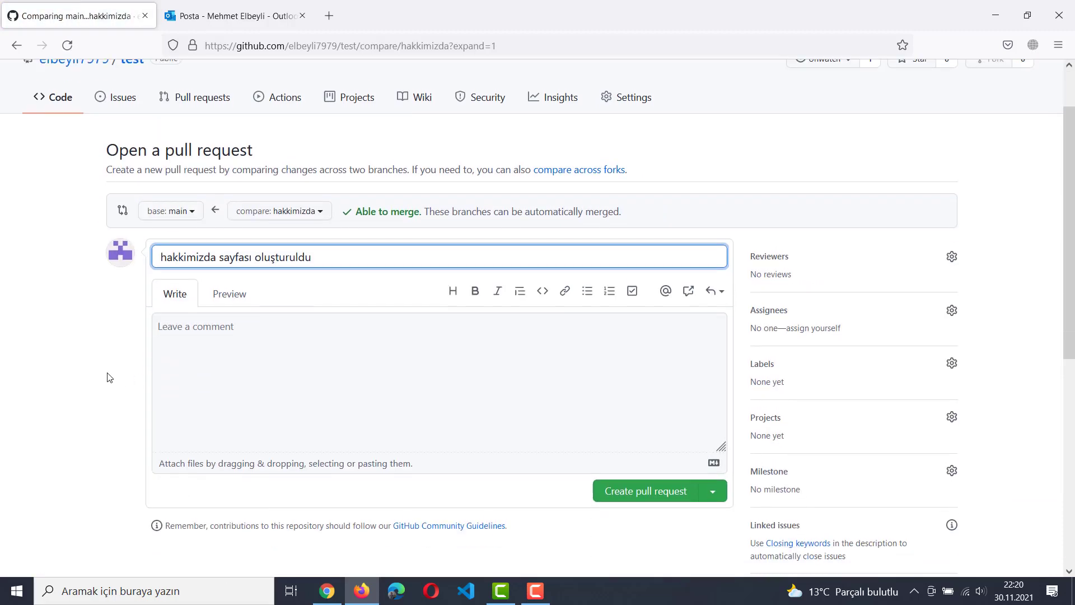
scroll(67, 389, "down", 5)
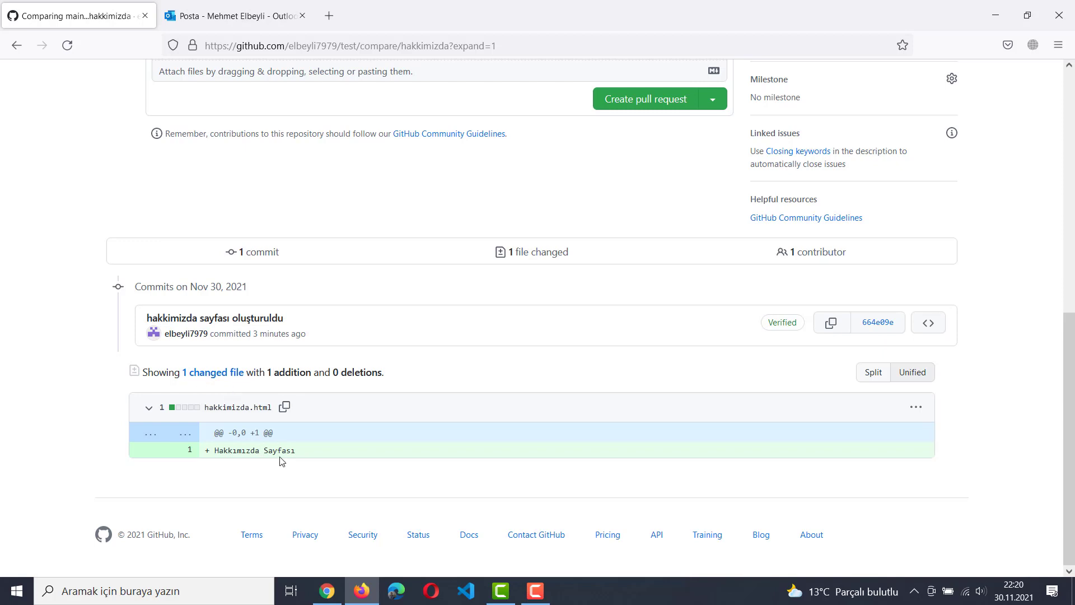
scroll(321, 452, "up", 5)
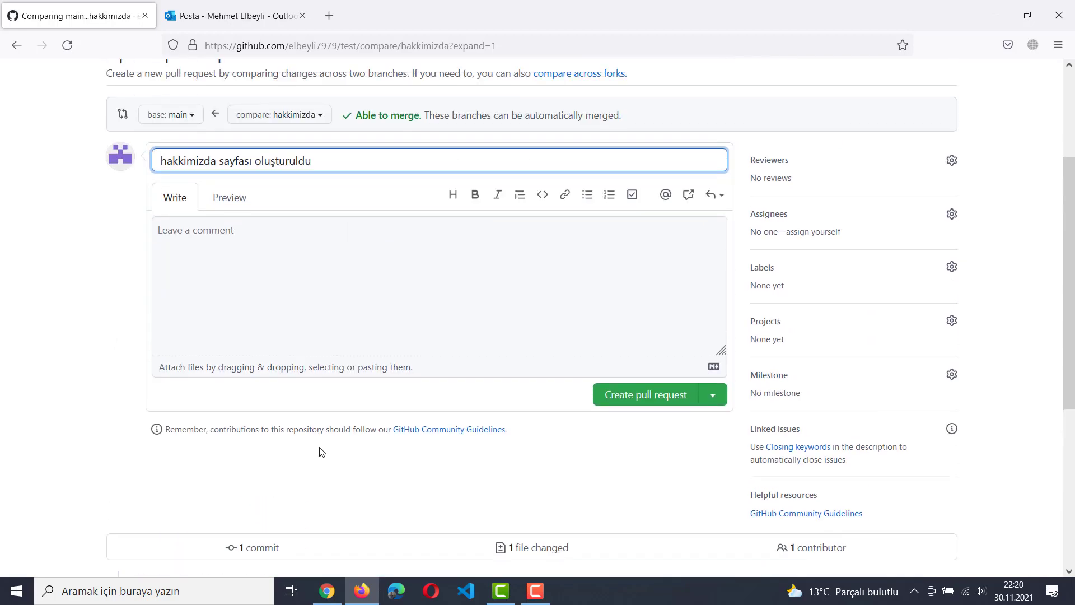
scroll(394, 401, "down", 2)
scroll(309, 366, "up", 5)
scroll(513, 488, "down", 1)
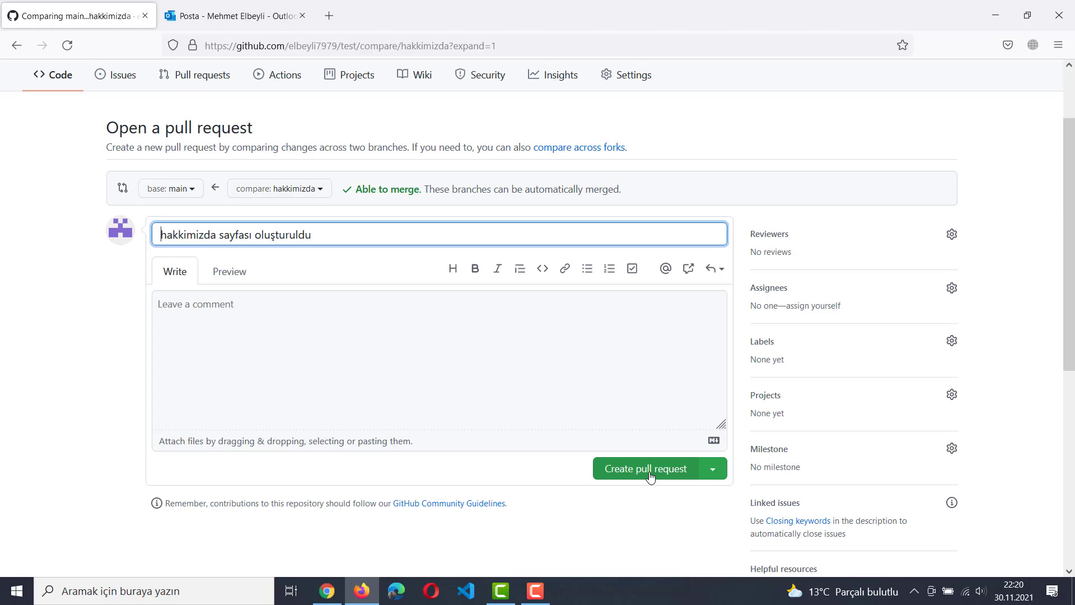
left_click(649, 476)
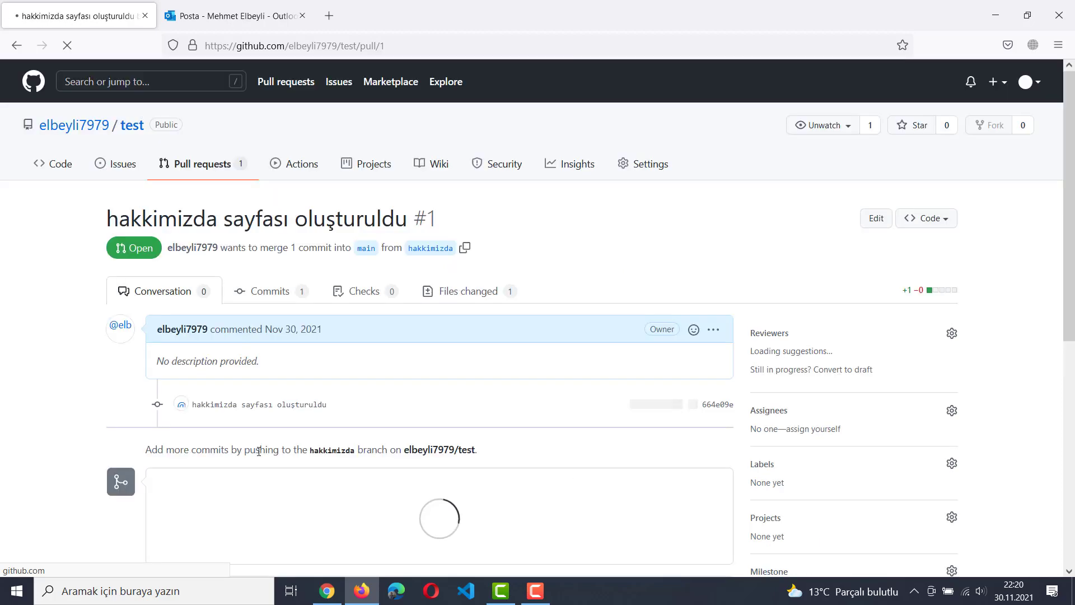
Step: Examine the new pull request's merge options and view the repository's list of open pull requests
scroll(63, 393, "down", 3)
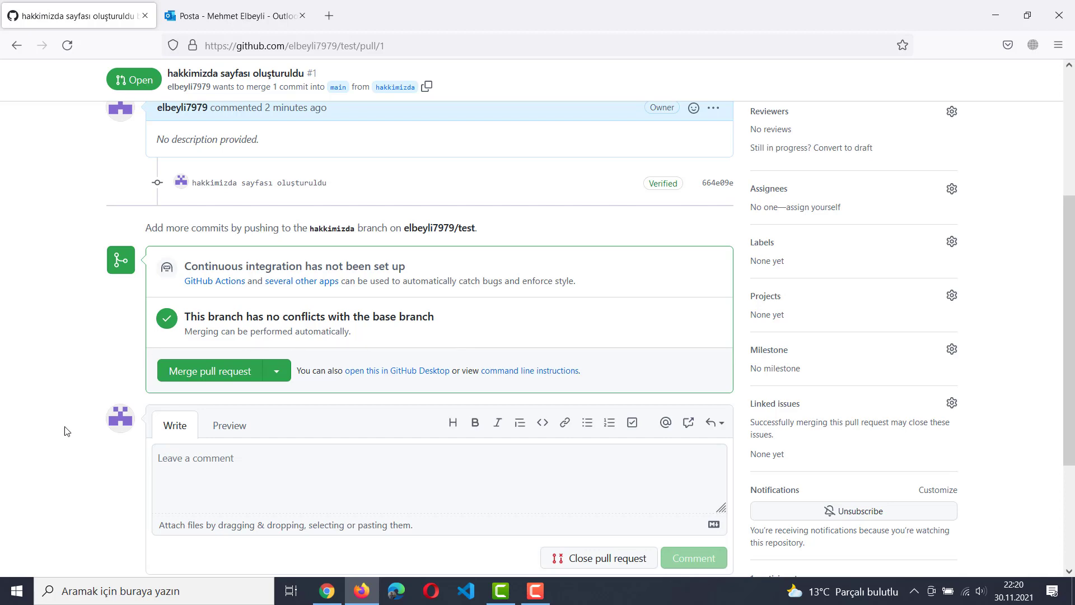
scroll(62, 431, "up", 3)
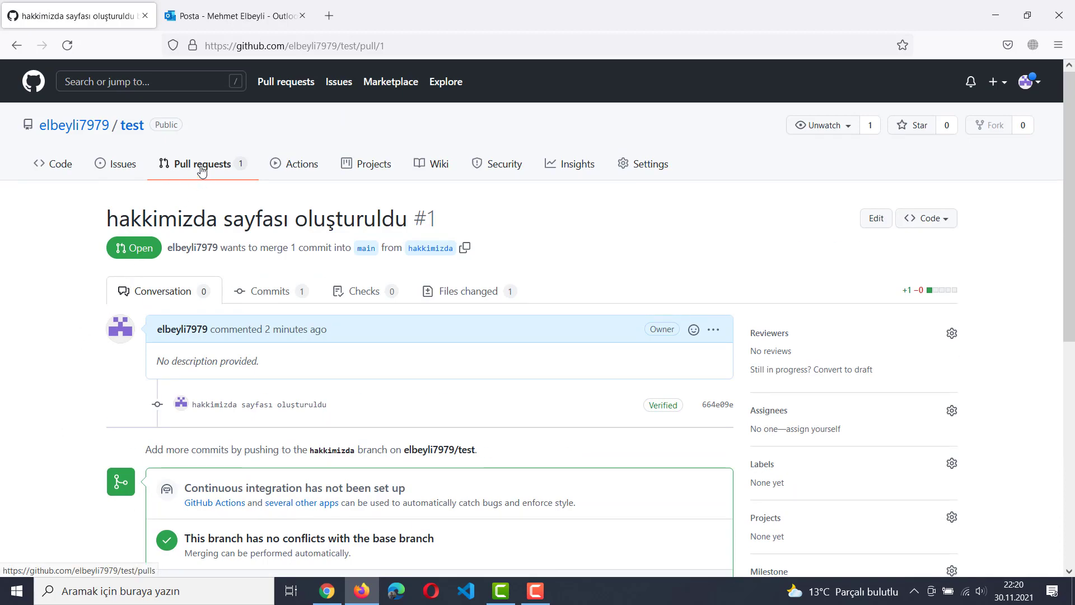
left_click(44, 168)
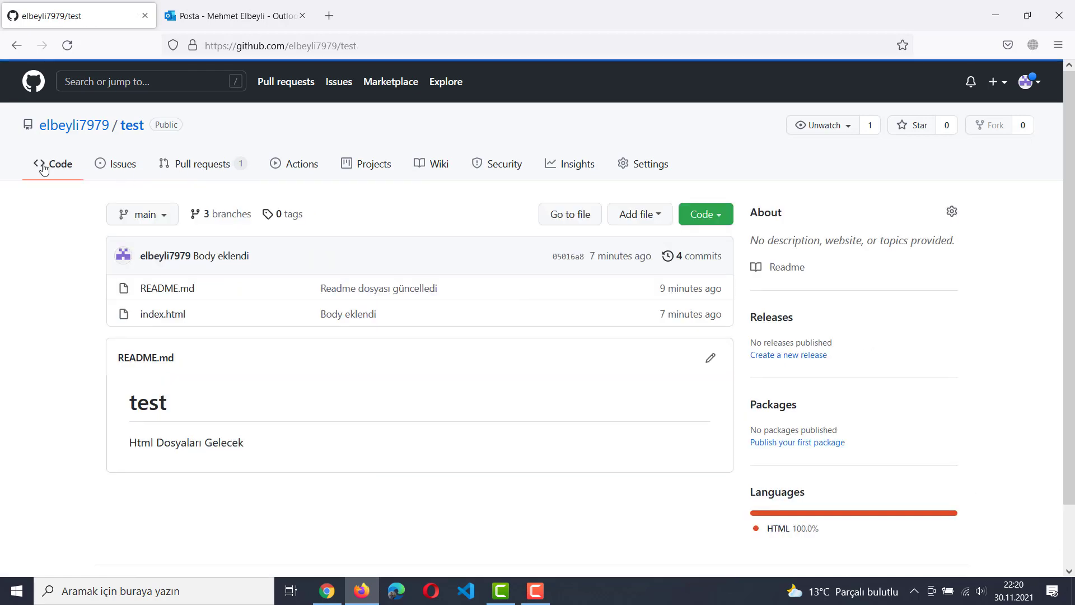
left_click(209, 167)
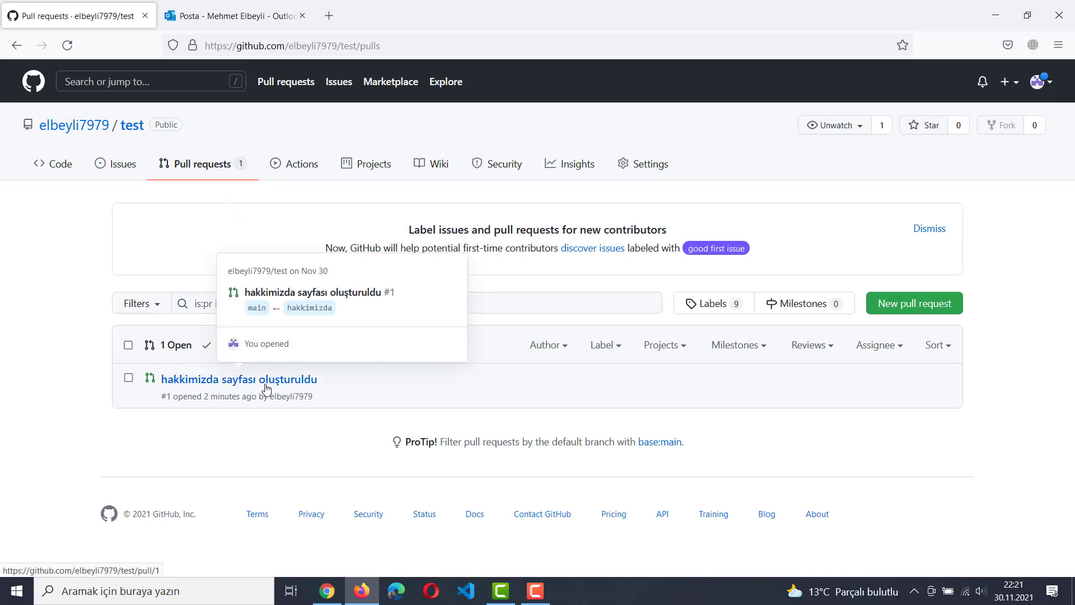
Step: View the files of the main and hakkimizda branches in alternation, then those of the urunler branch
left_click(57, 163)
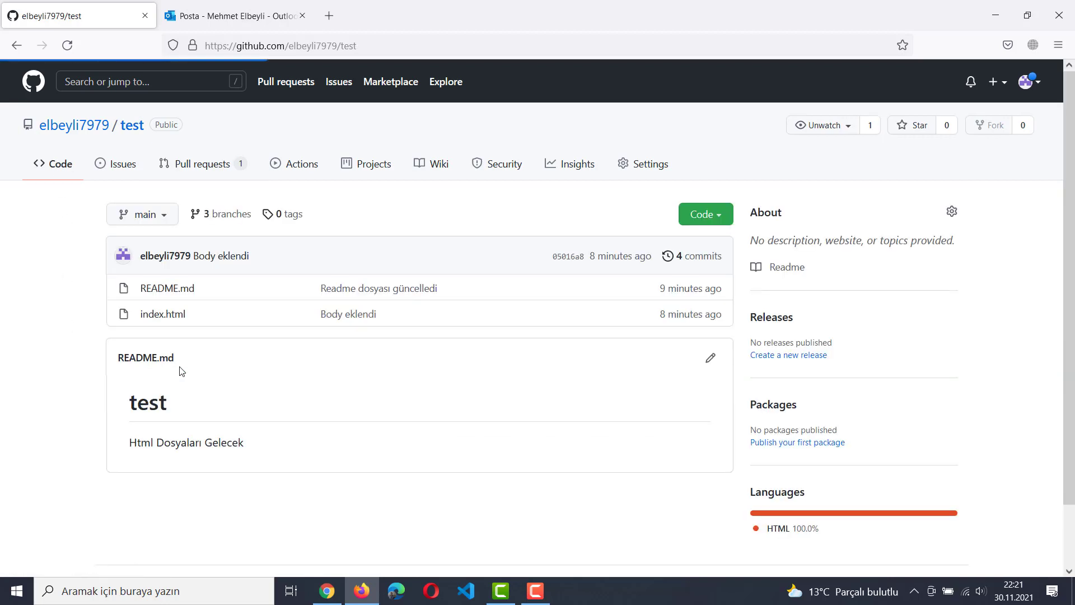
left_click(167, 218)
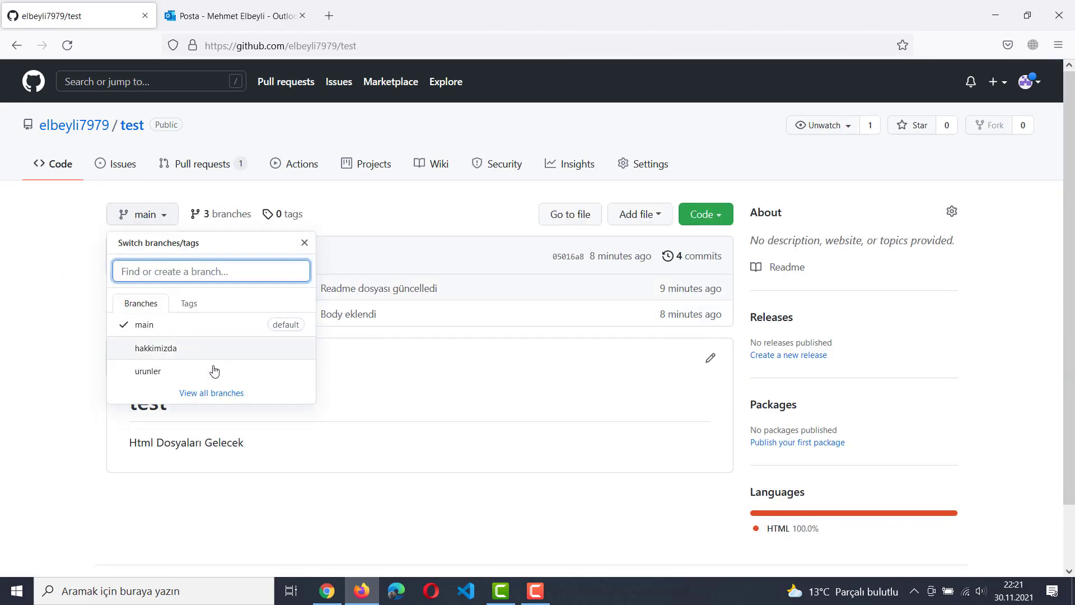
left_click(170, 354)
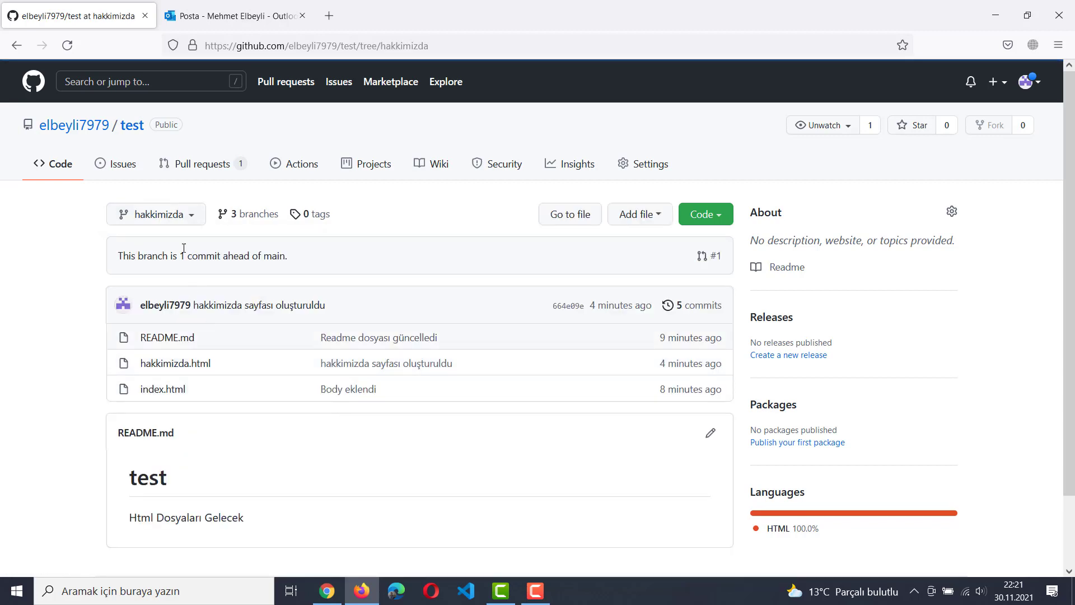
left_click(174, 225)
left_click(160, 333)
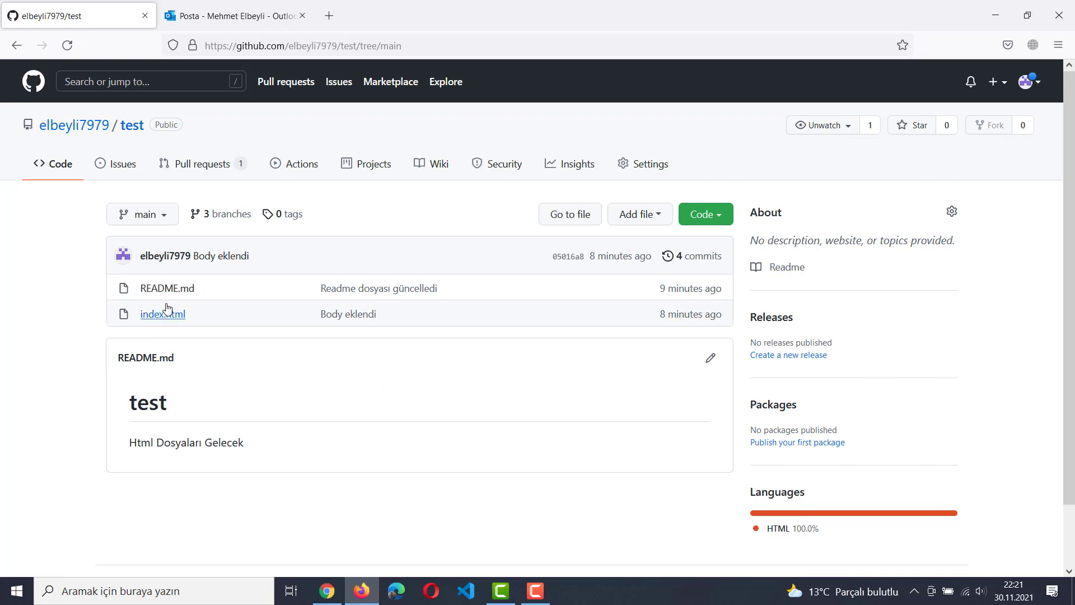
left_click(147, 218)
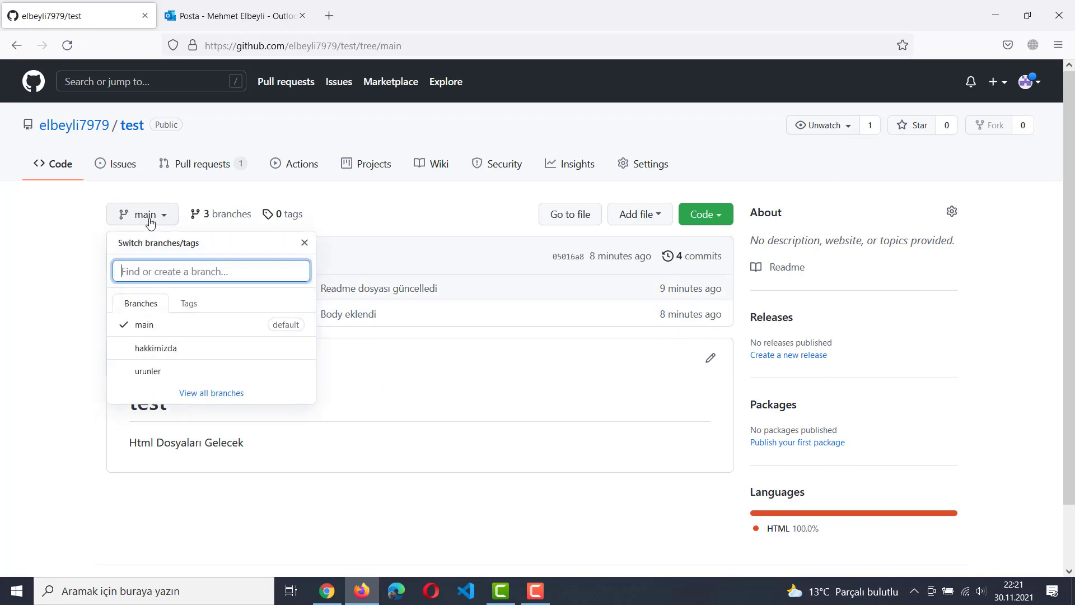
left_click(213, 222)
left_click(148, 219)
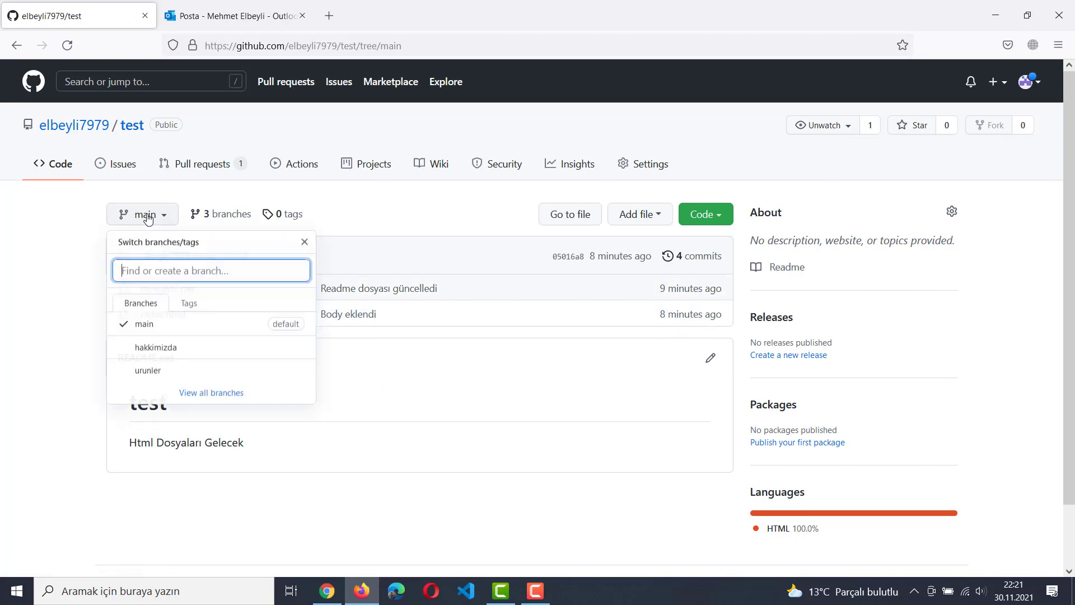
left_click(155, 352)
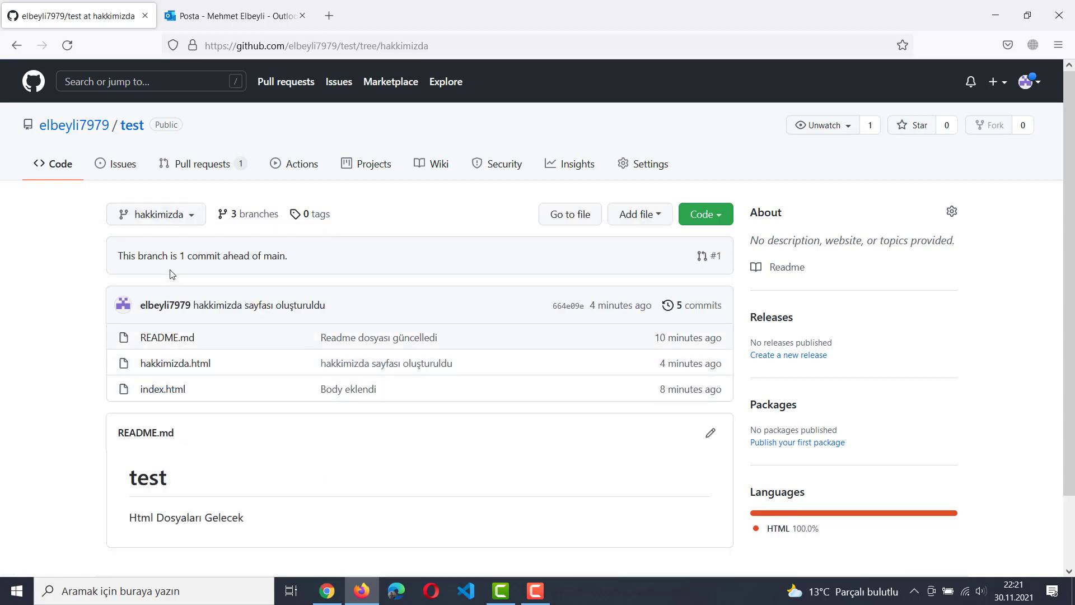
left_click(159, 215)
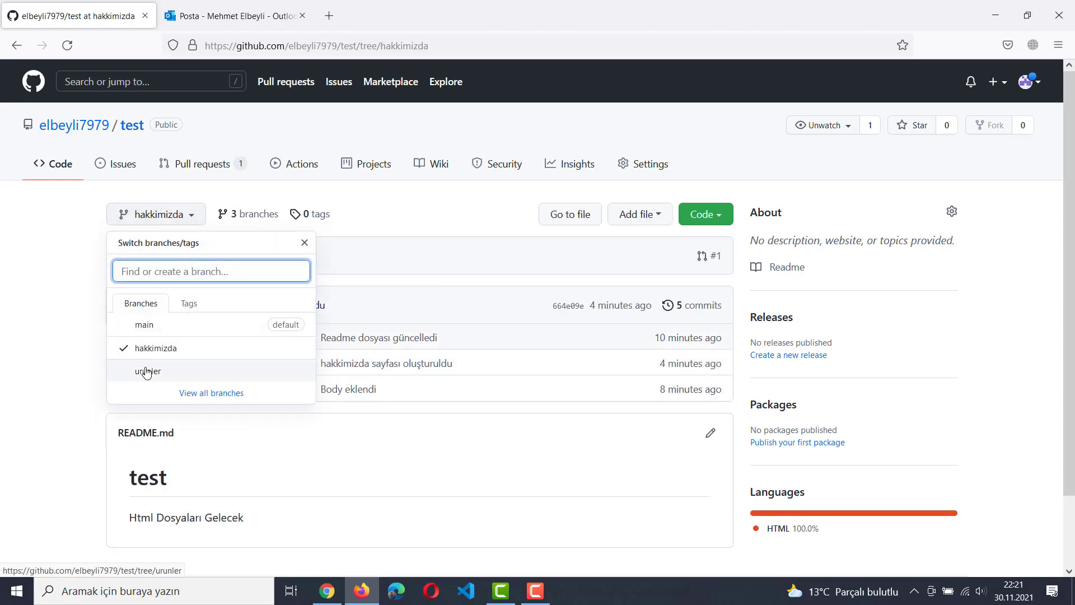
left_click(147, 371)
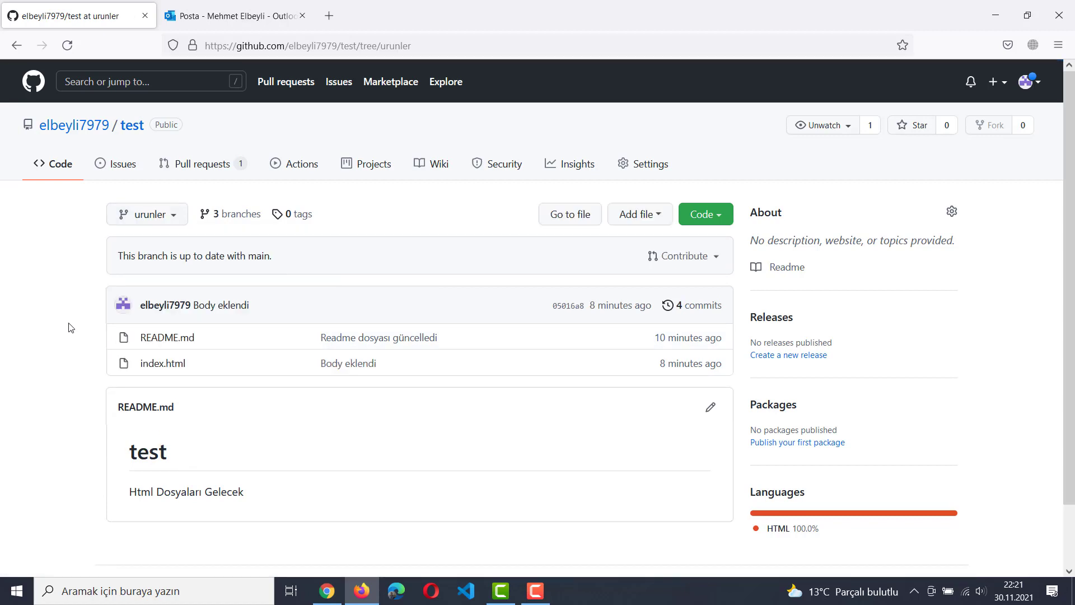
Step: Open the pull request "hakkimizda sayfası oluşturuldu" from the repository's list and review its merge section
left_click(216, 163)
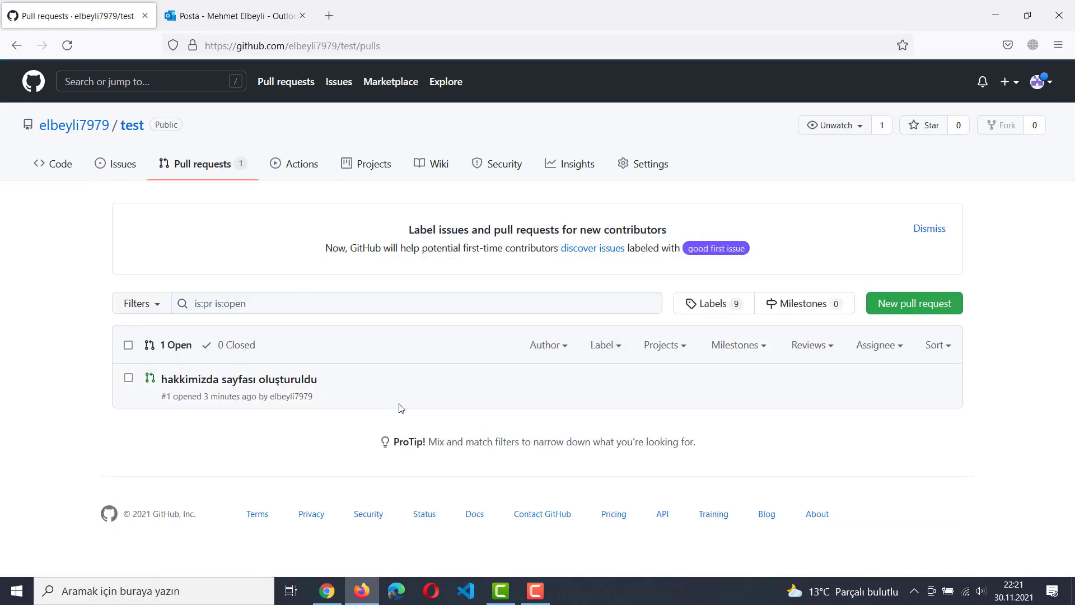
left_click(129, 379)
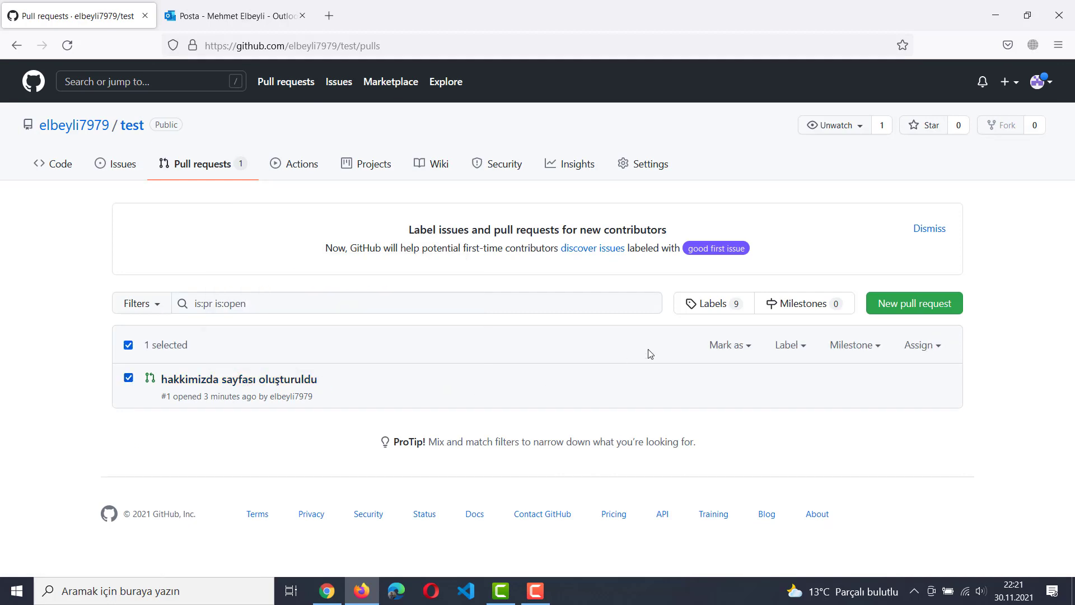
left_click(279, 385)
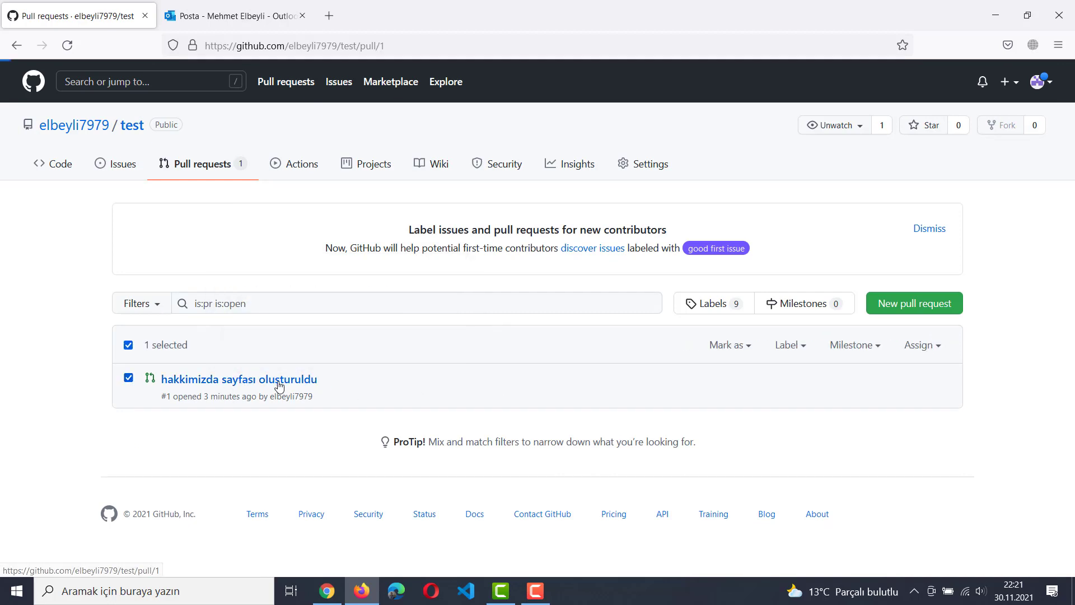
scroll(149, 458, "down", 4)
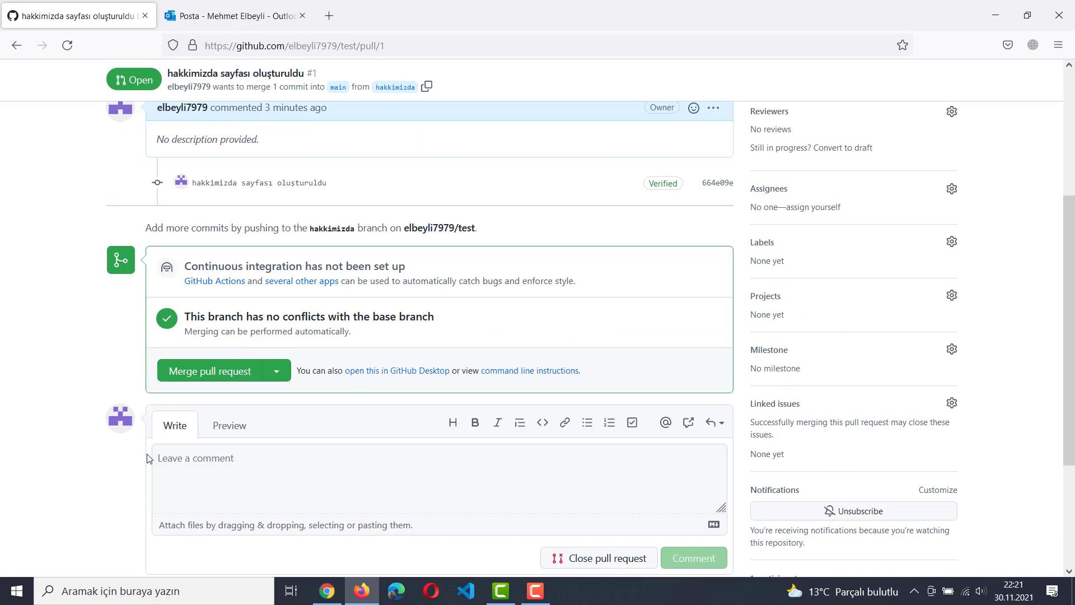
scroll(149, 458, "down", 2)
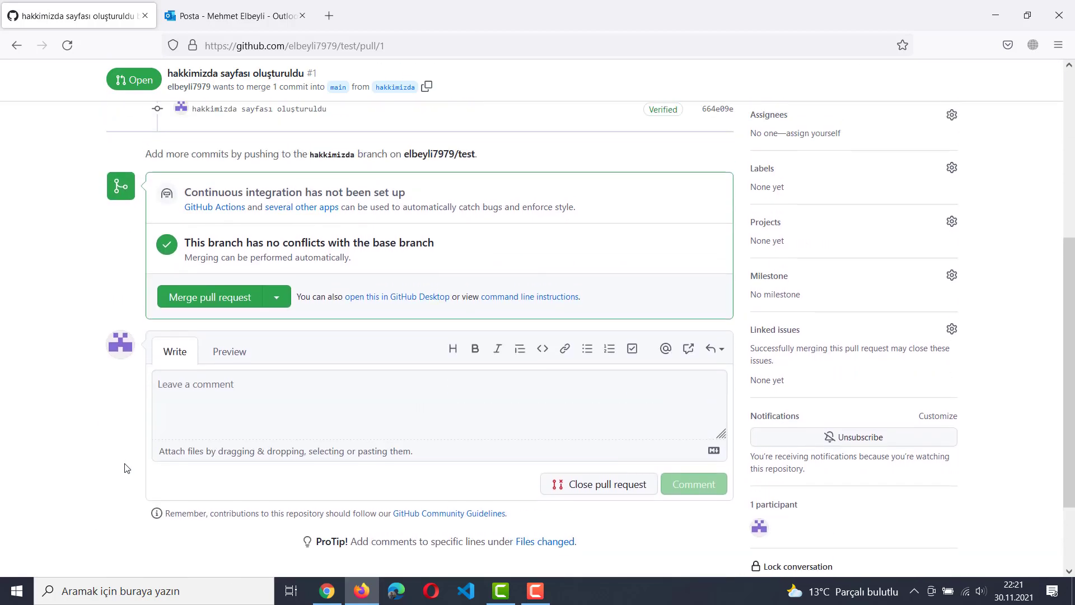
scroll(87, 468, "down", 2)
scroll(87, 468, "up", 4)
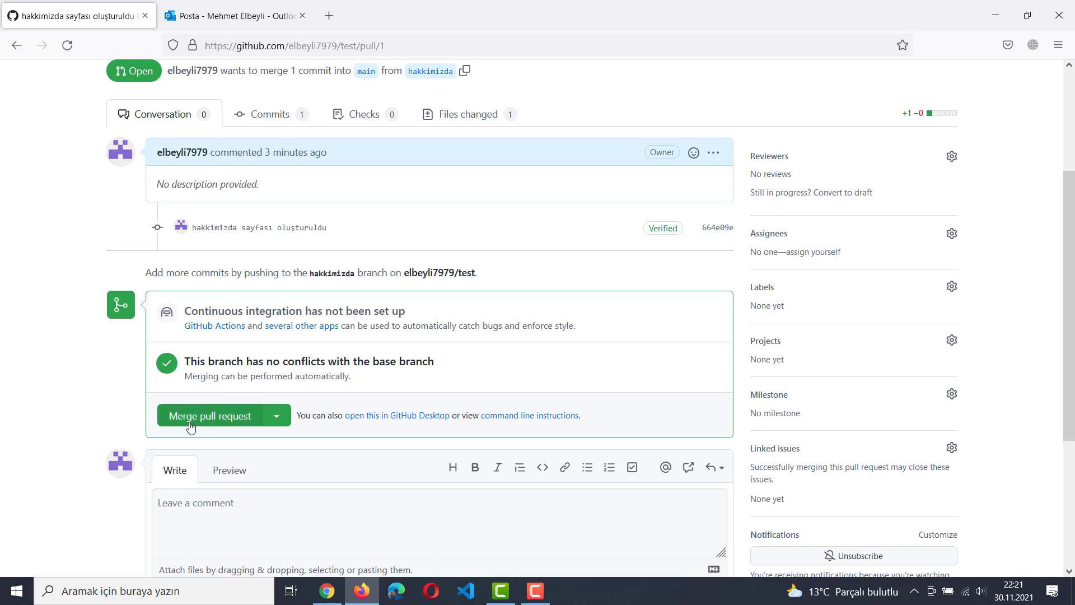
Step: Merge the hakkimizda pull request into main, confirm the merge, and return to main's file list
left_click(277, 416)
left_click(278, 415)
left_click(202, 423)
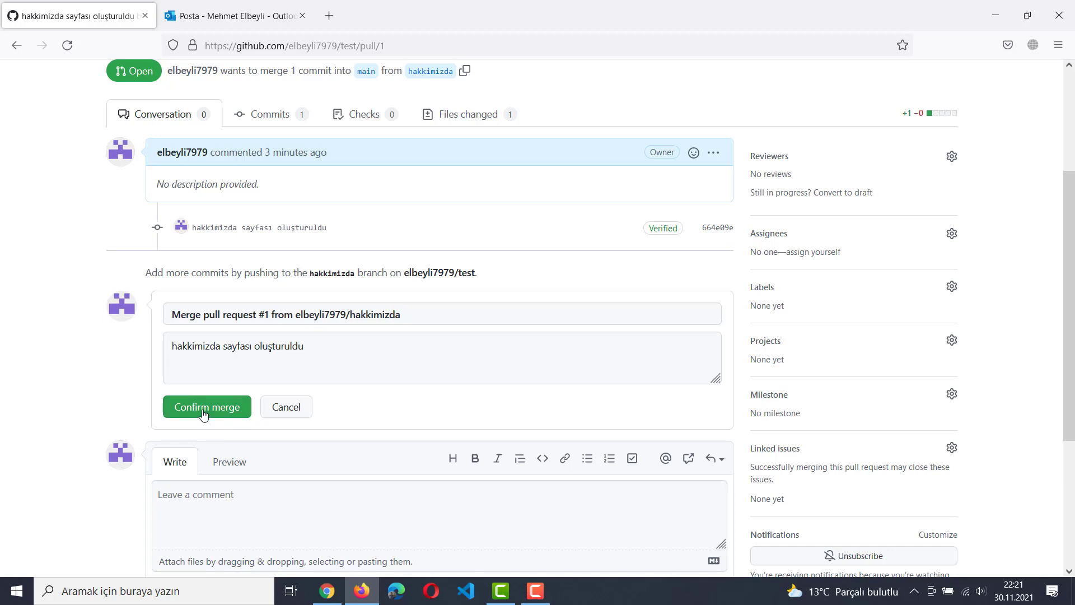
left_click(203, 412)
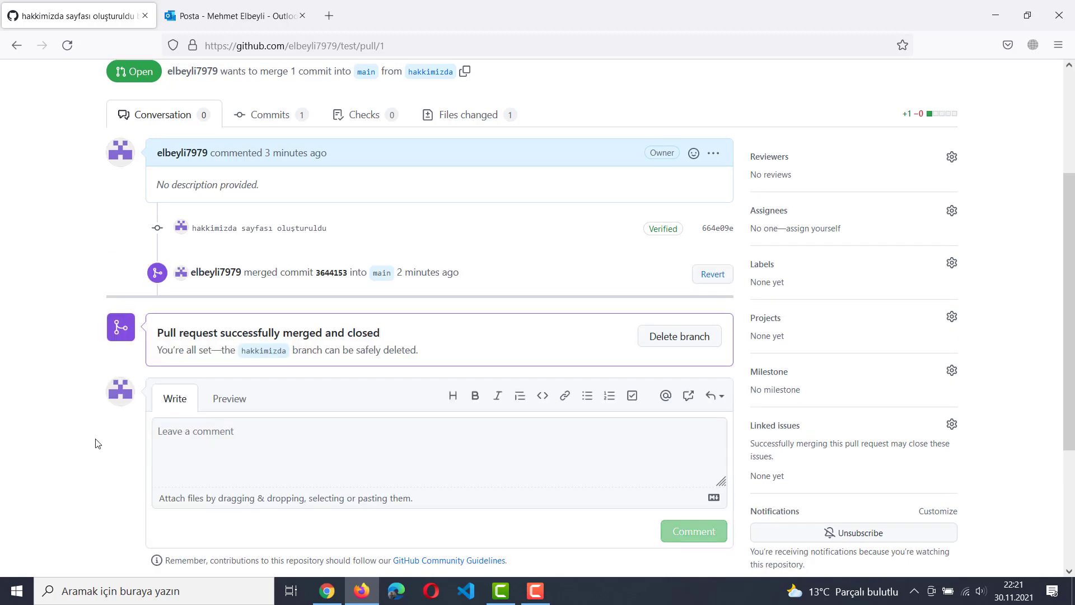
scroll(71, 473, "up", 3)
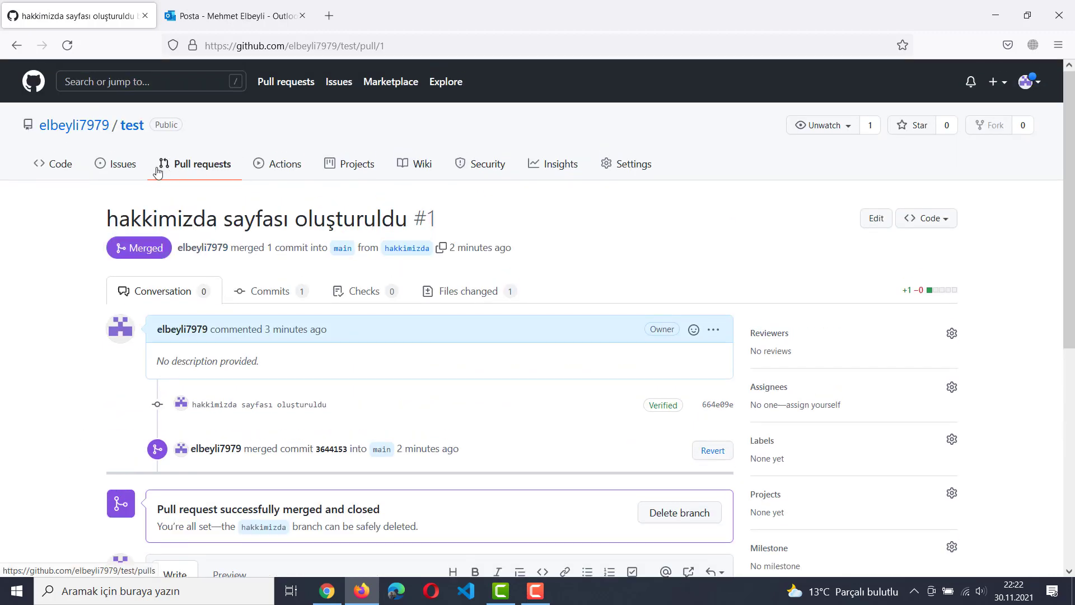
left_click(49, 167)
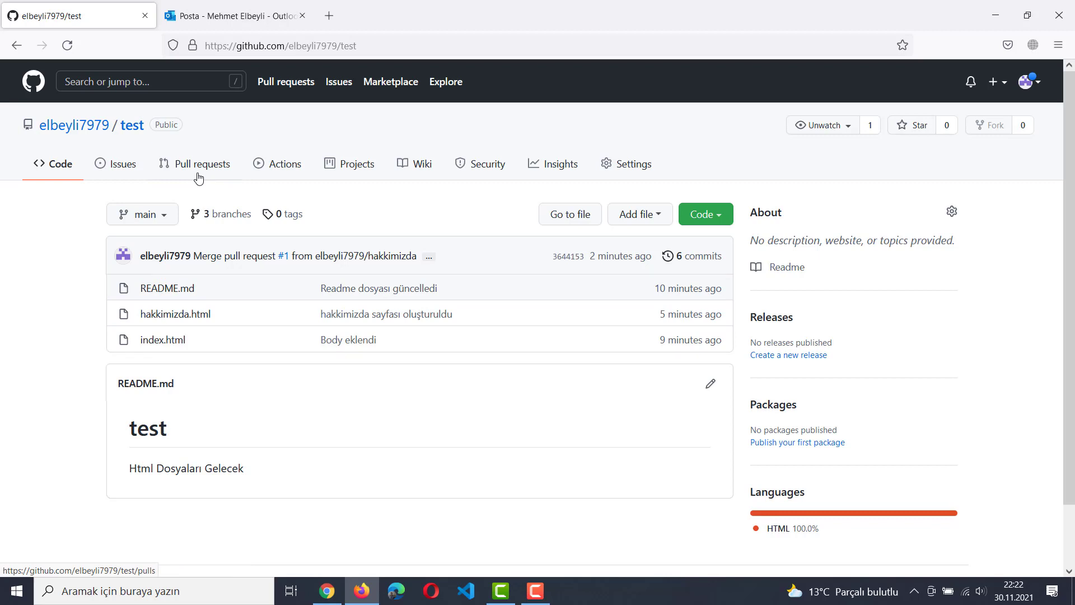
Step: Open the overview of all branches and delete the merged hakkimizda branch
left_click(156, 219)
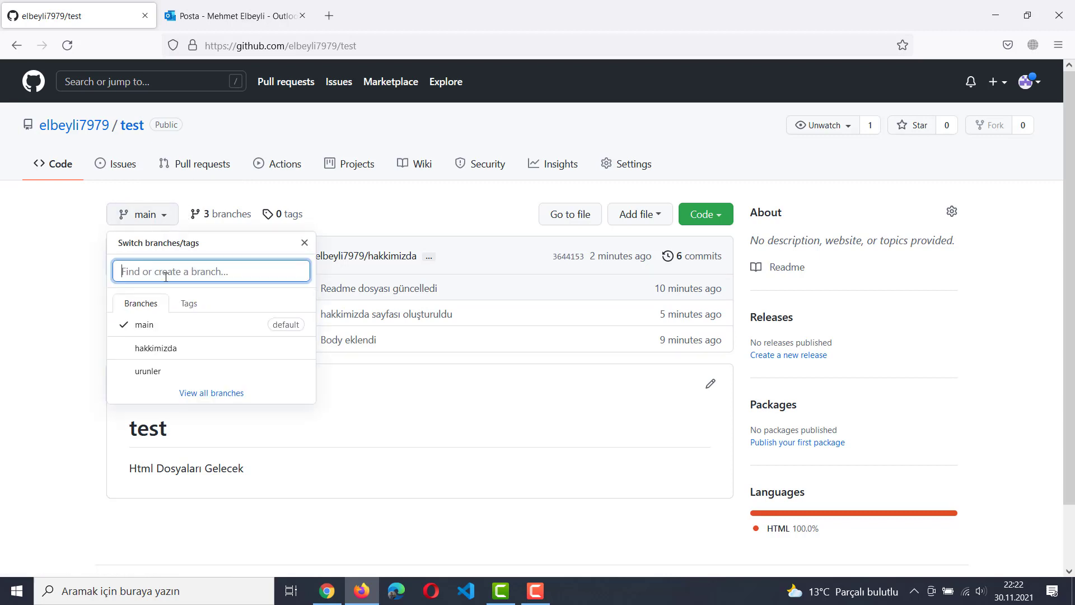
left_click(211, 393)
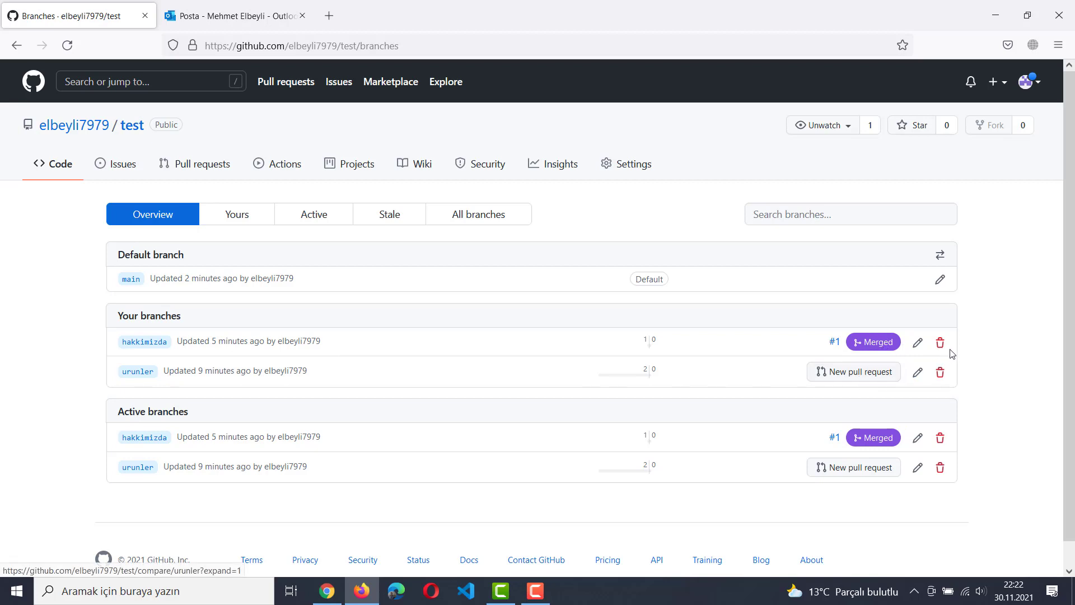
left_click(917, 344)
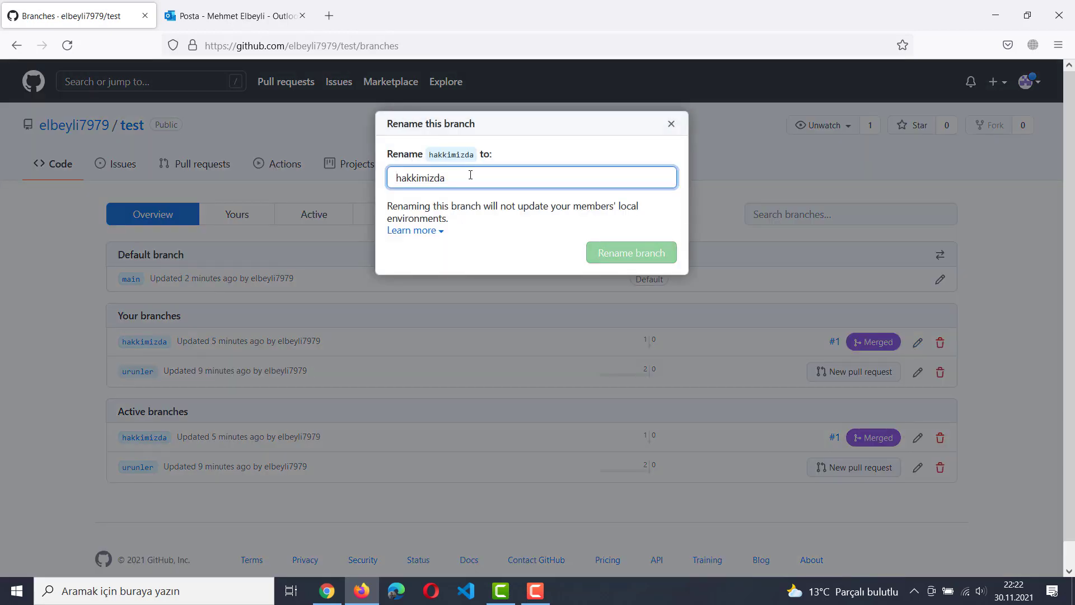
left_click(672, 125)
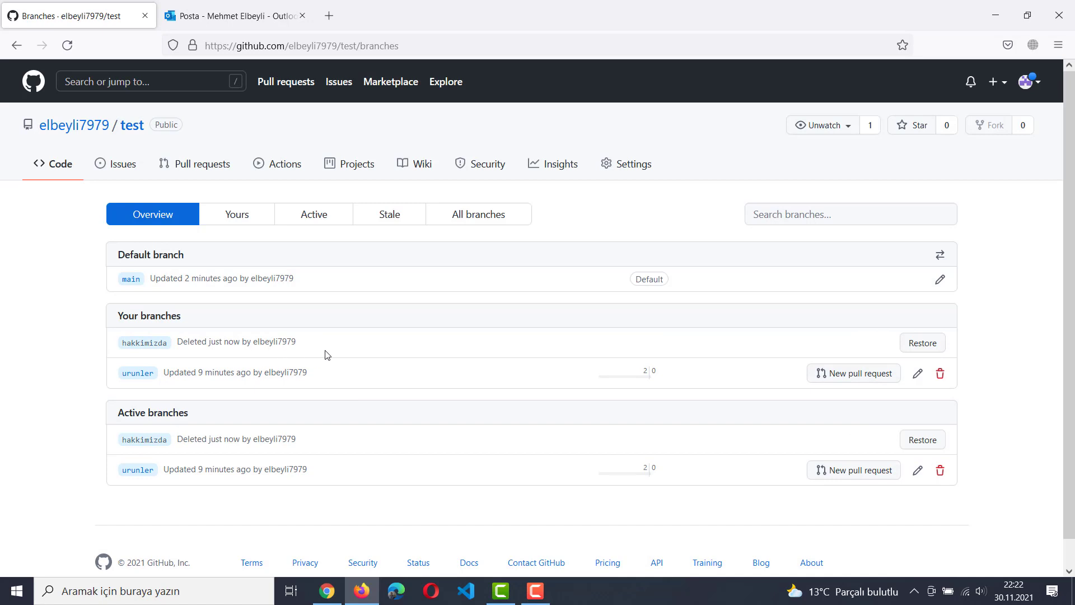
Step: Check the repository's branch list from main and view the list of open pull requests
left_click(68, 165)
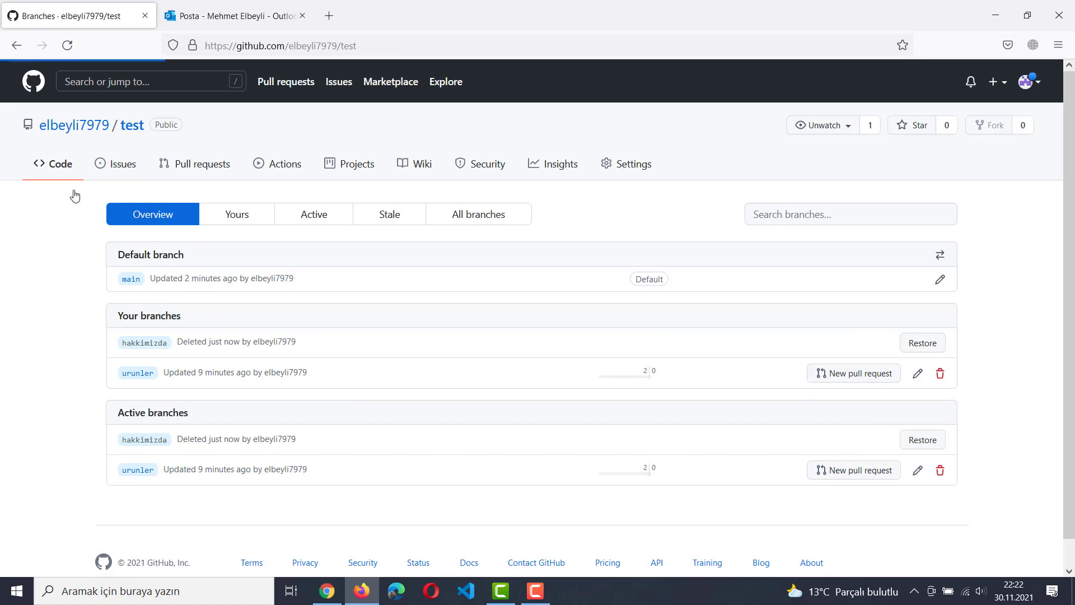
left_click(143, 214)
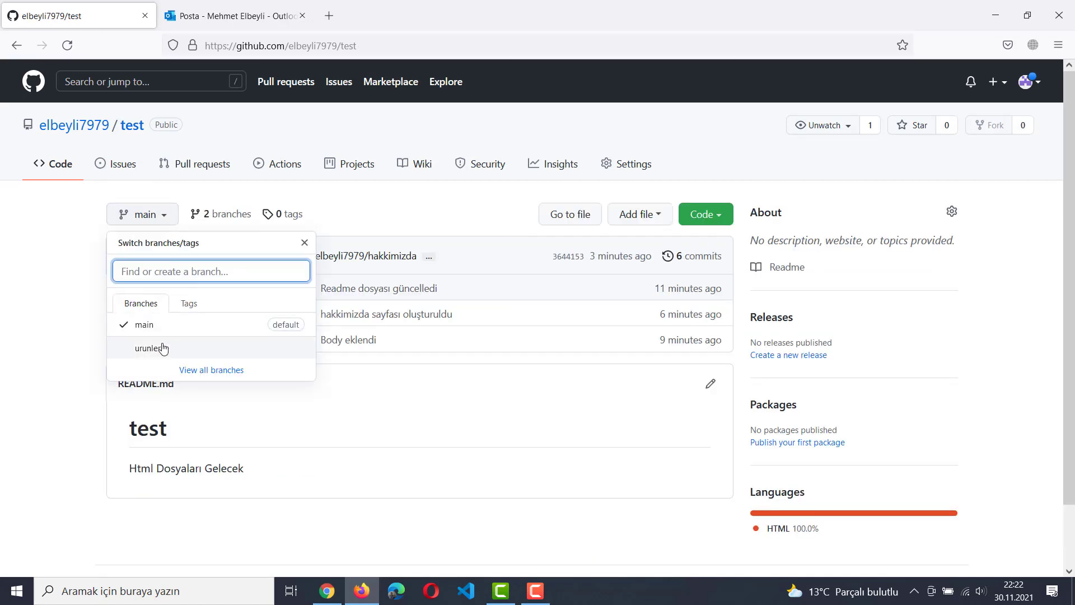
left_click(63, 346)
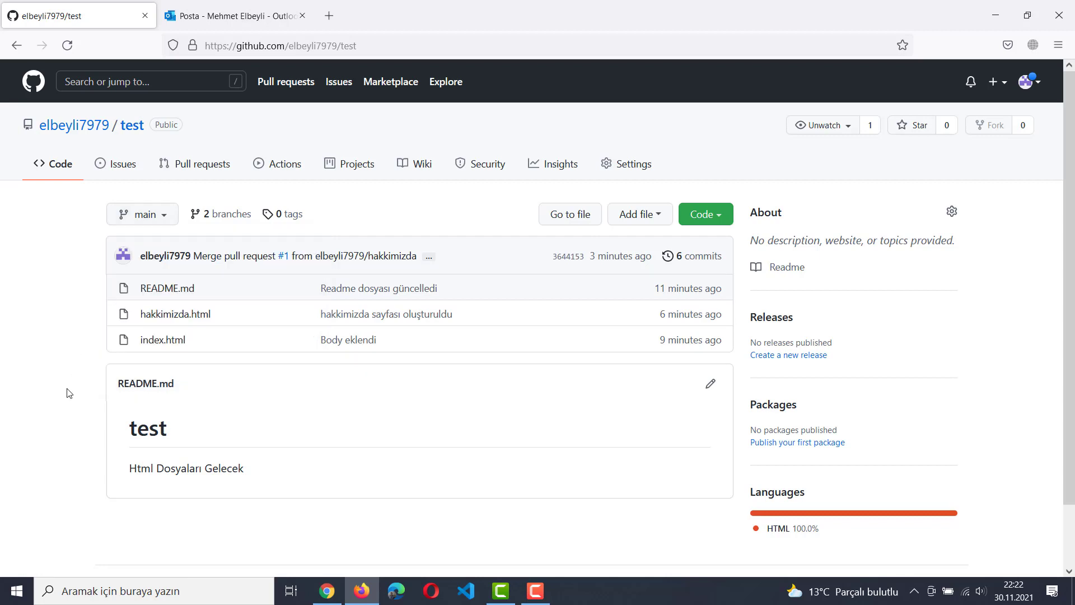
left_click(210, 170)
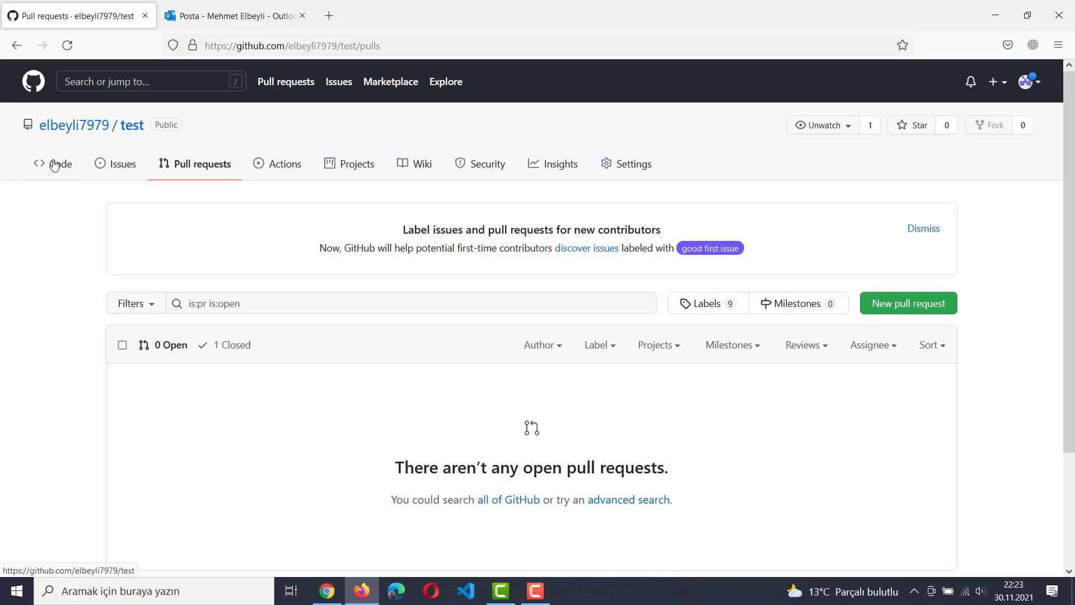
Step: Submit an issue titled "Hakkımızda sayfasında kayma sorunu" with the comment "asdasdasdasd" and view it in the repository's issue list
left_click(127, 170)
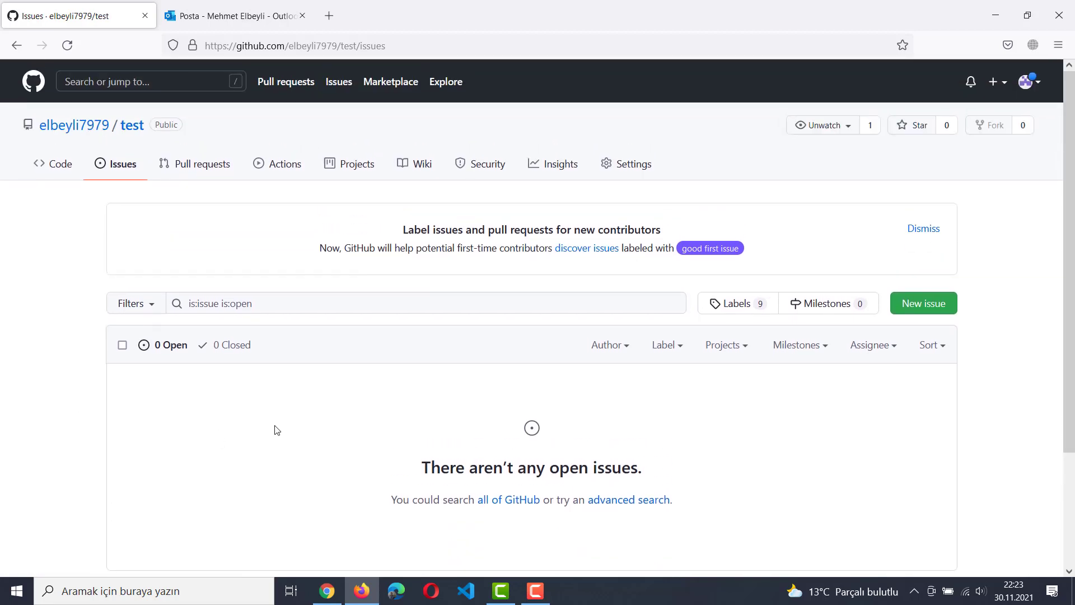
left_click(921, 303)
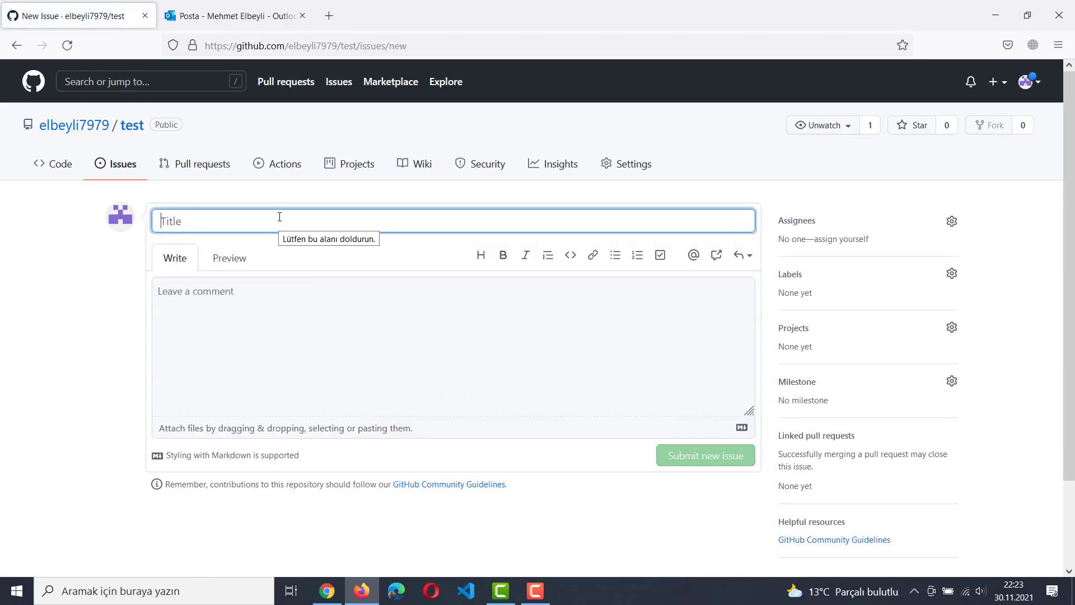
type("Hakkımız")
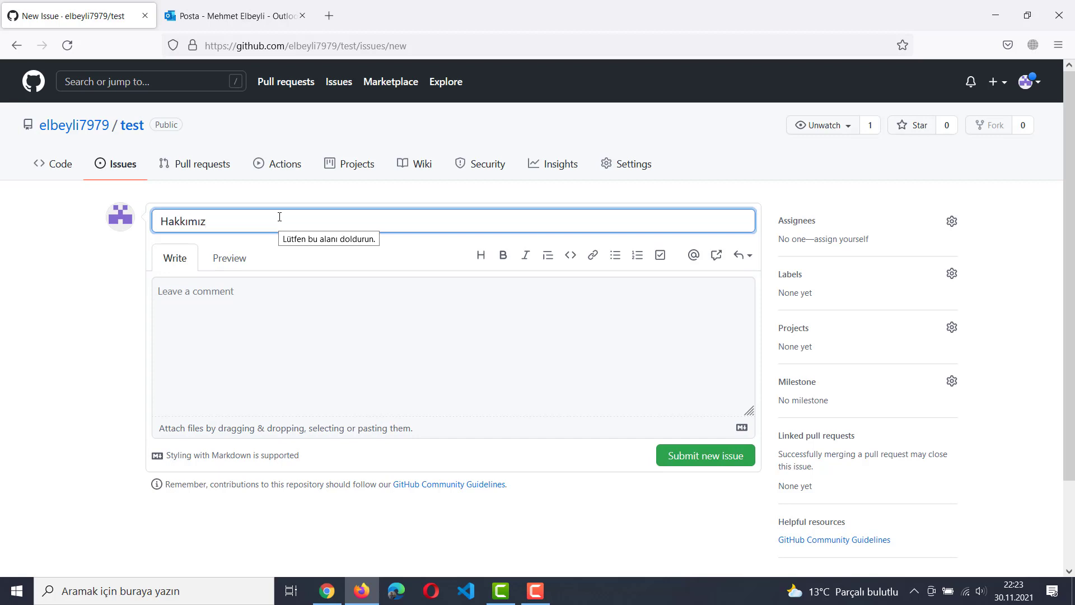
type("da sayfasında kayma sorunu")
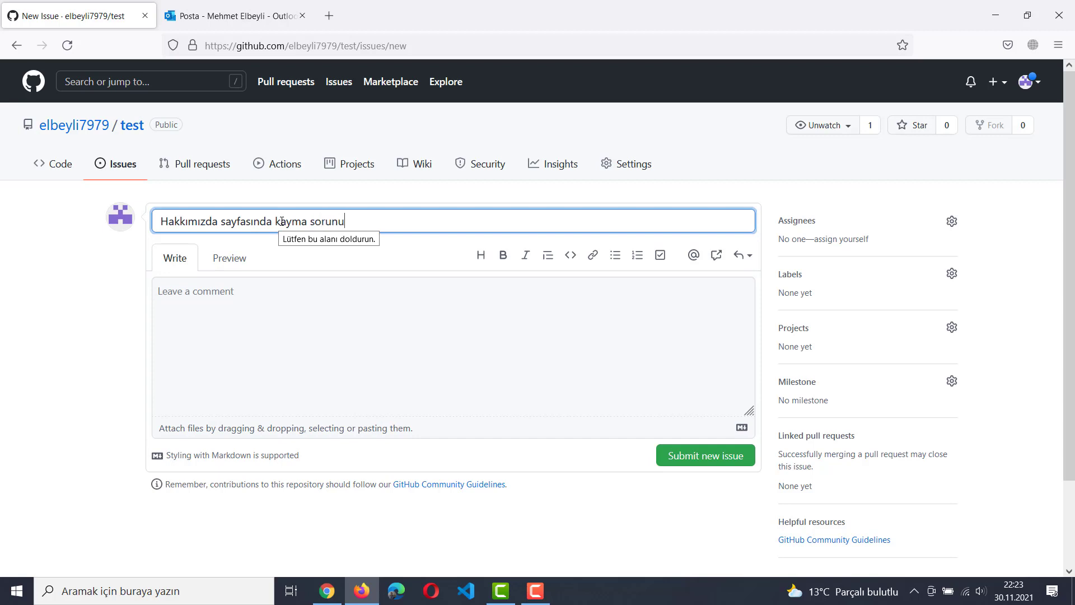
left_click(252, 306)
type("asdasdasdasd")
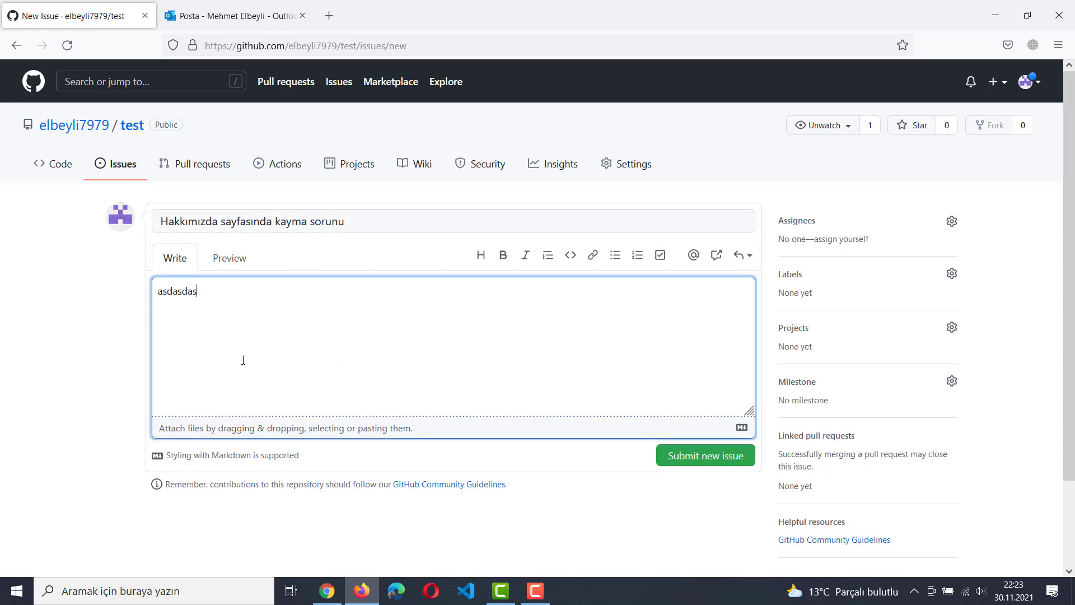
left_click(695, 458)
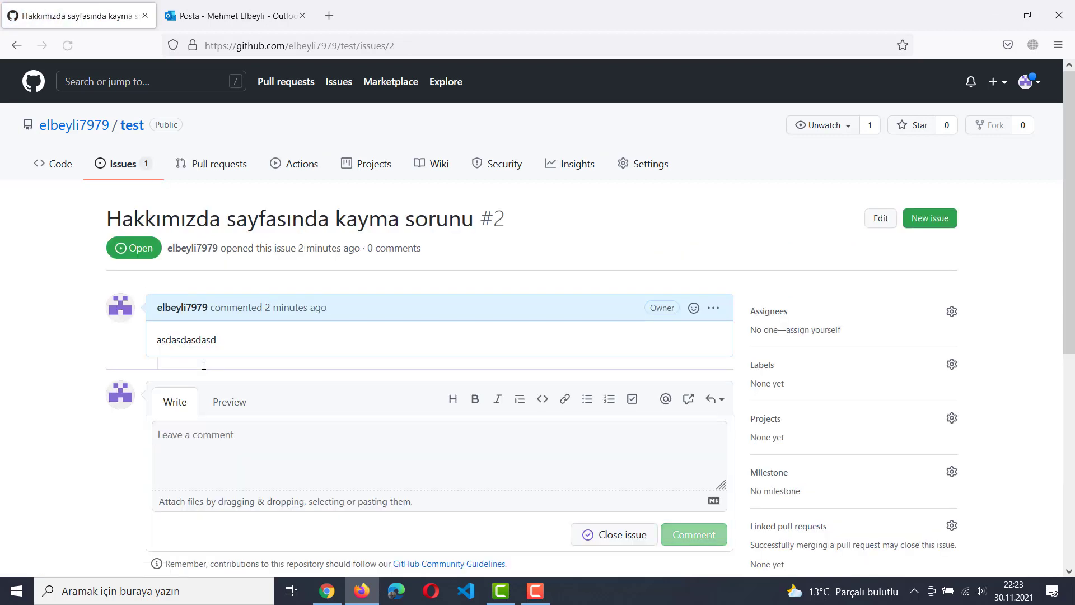
left_click(73, 168)
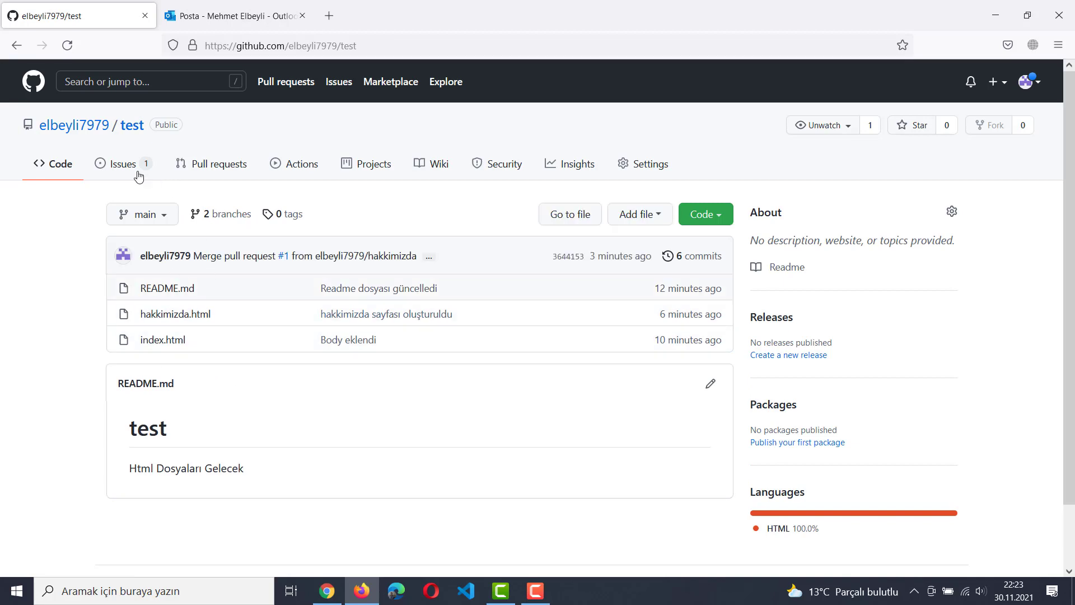
left_click(130, 168)
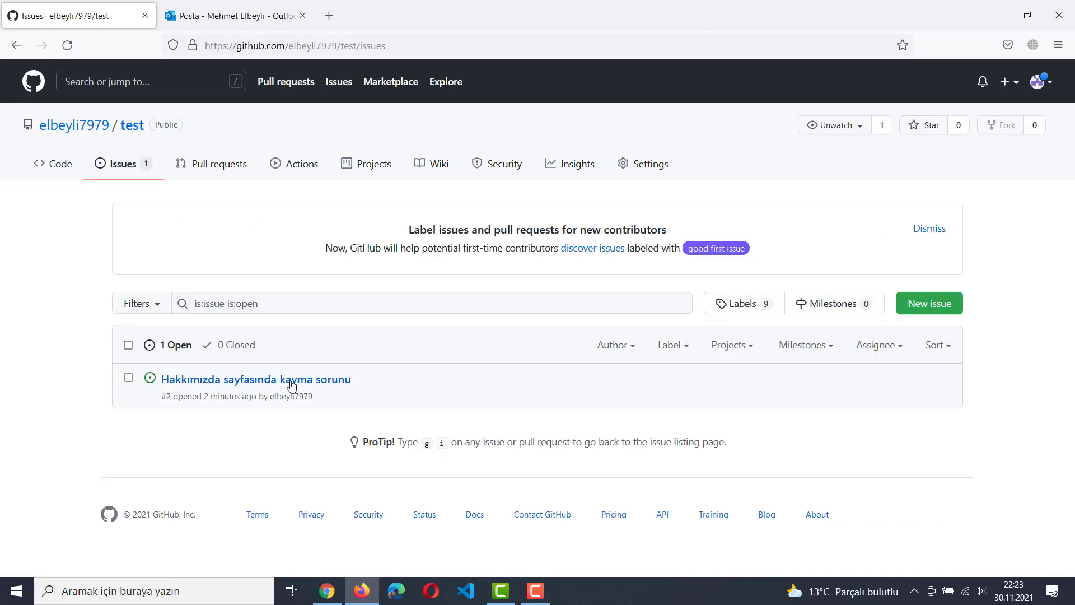
Step: Open the issue "Hakkımızda sayfasında kayma sorunu" and post the comment "adslahsjkd" on it
mouse_move(291, 386)
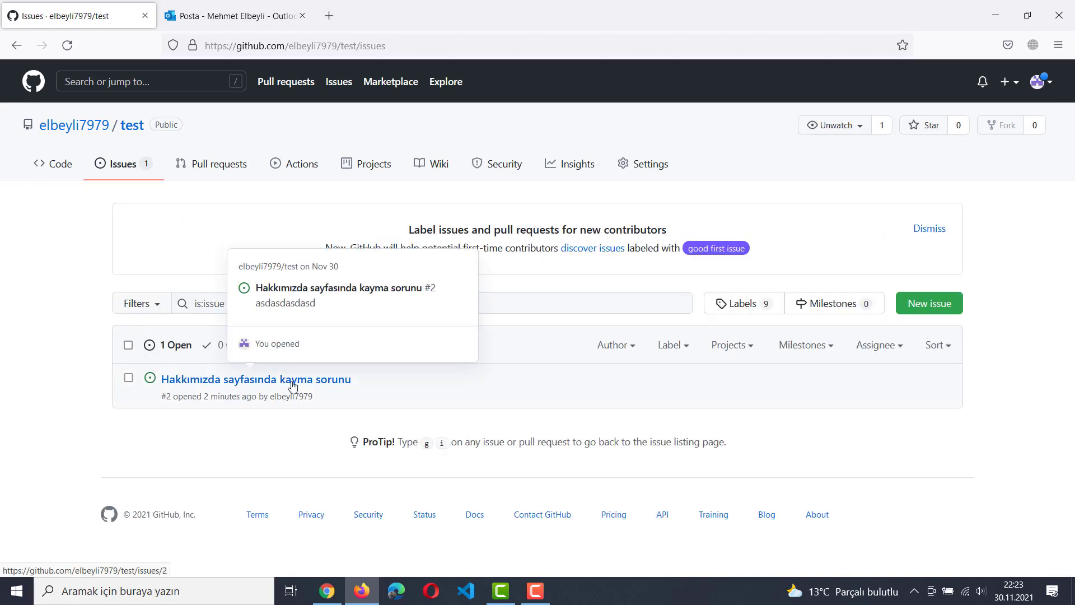
left_click(292, 384)
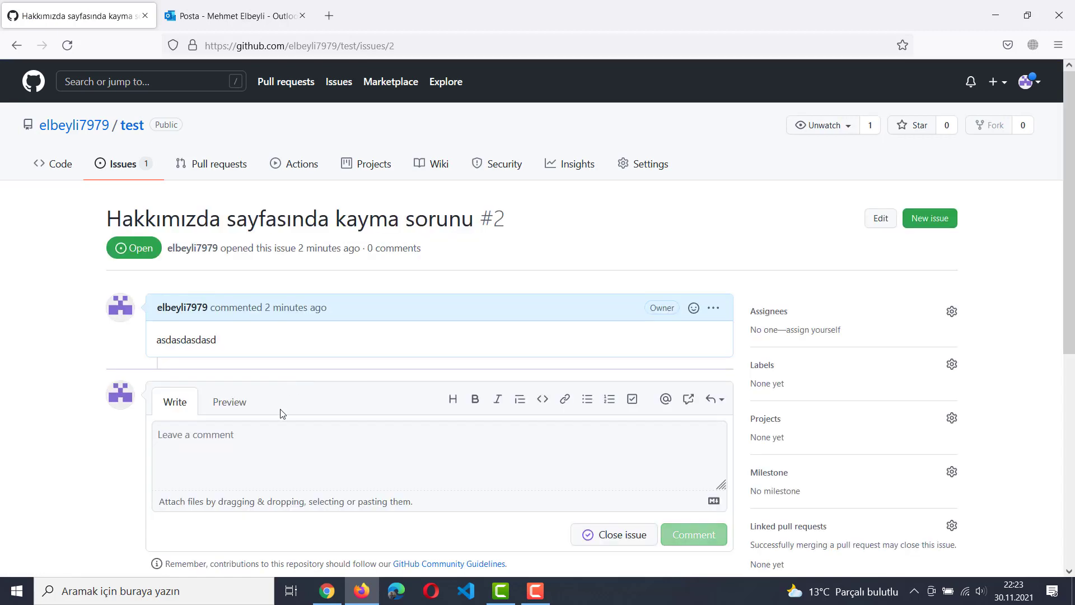
left_click(254, 438)
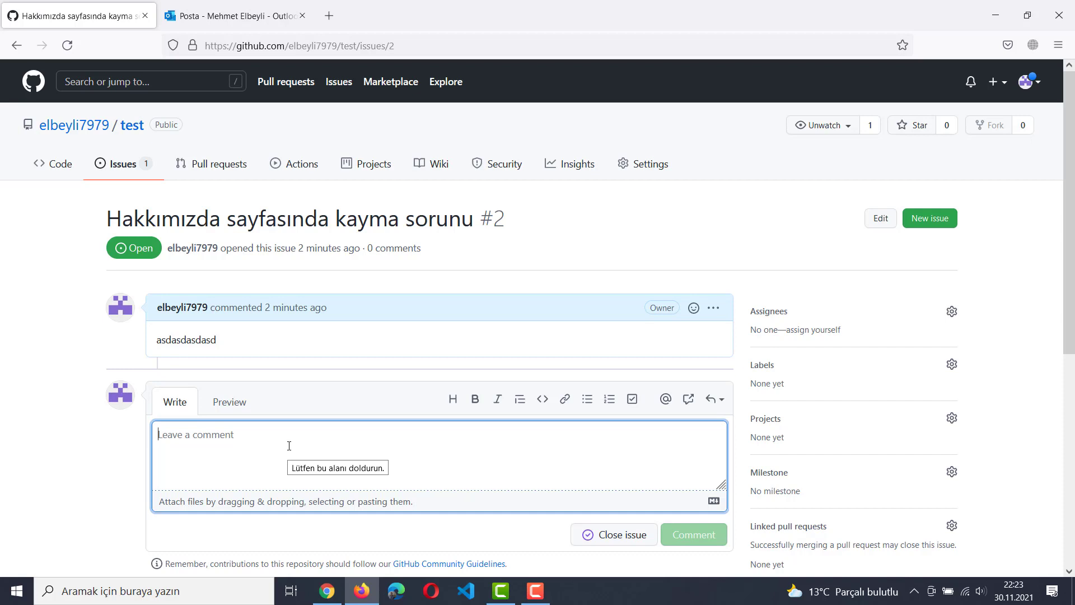
type("adslahsjkd")
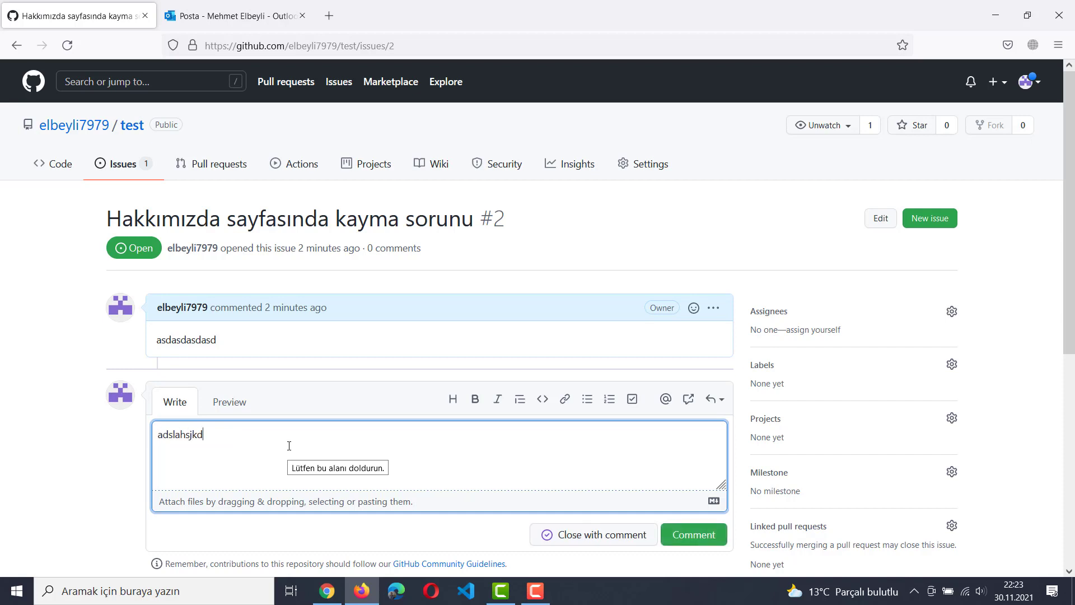
left_click(710, 540)
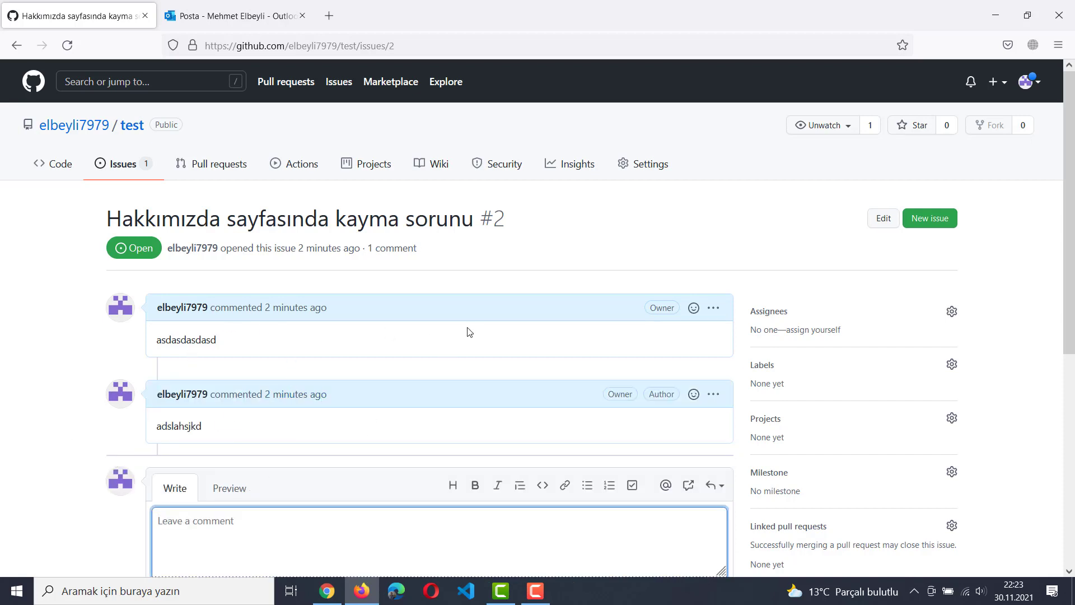
Step: Examine the suggested, deployment and continuous integration workflow templates offered by GitHub Actions for the repository
left_click(293, 165)
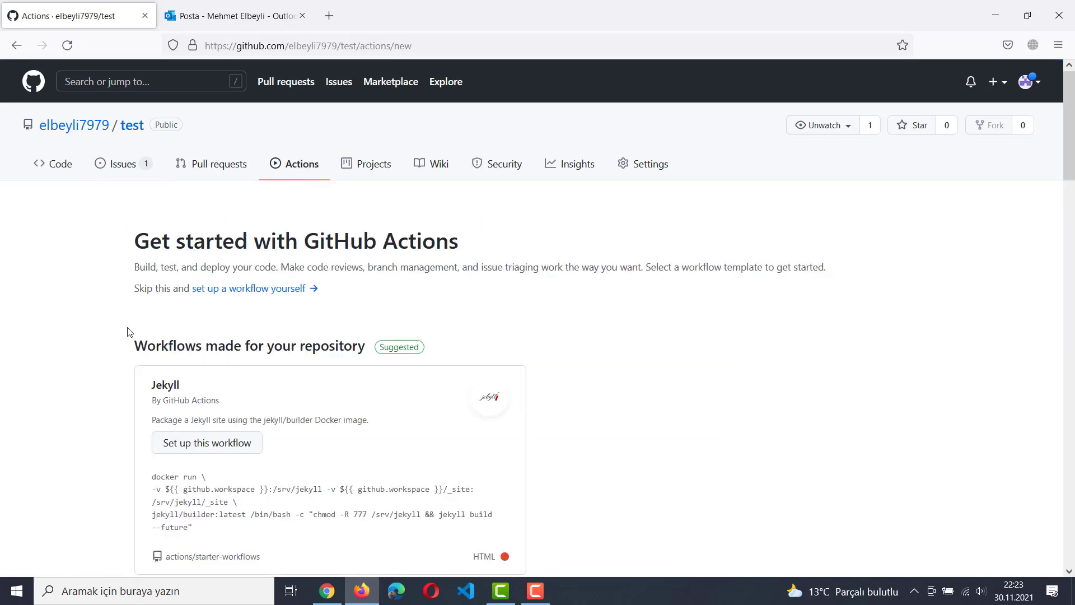
scroll(127, 331, "down", 2)
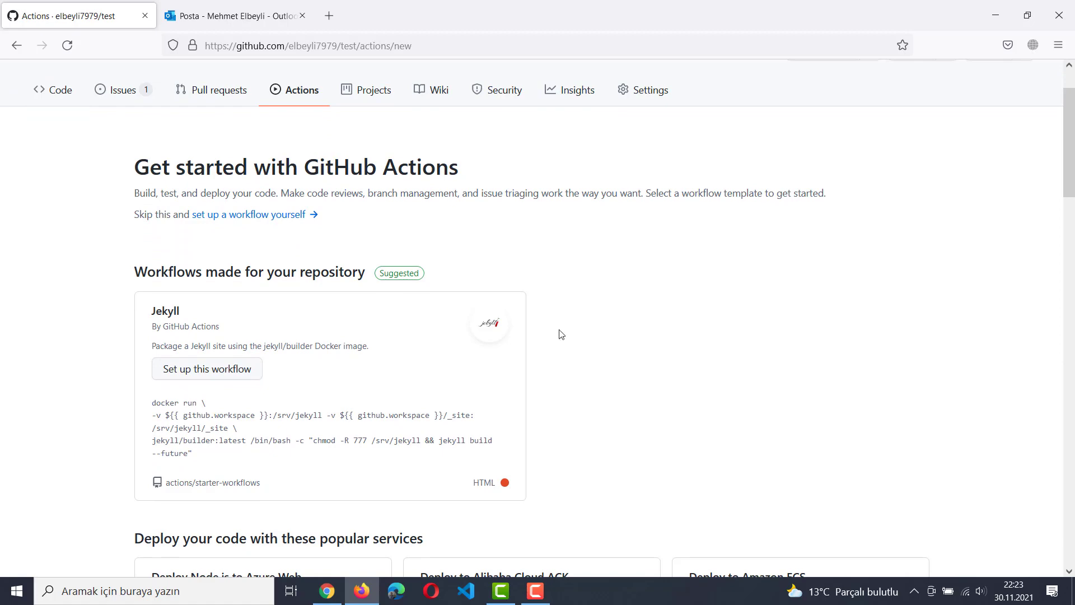
scroll(586, 350, "down", 4)
scroll(588, 350, "down", 5)
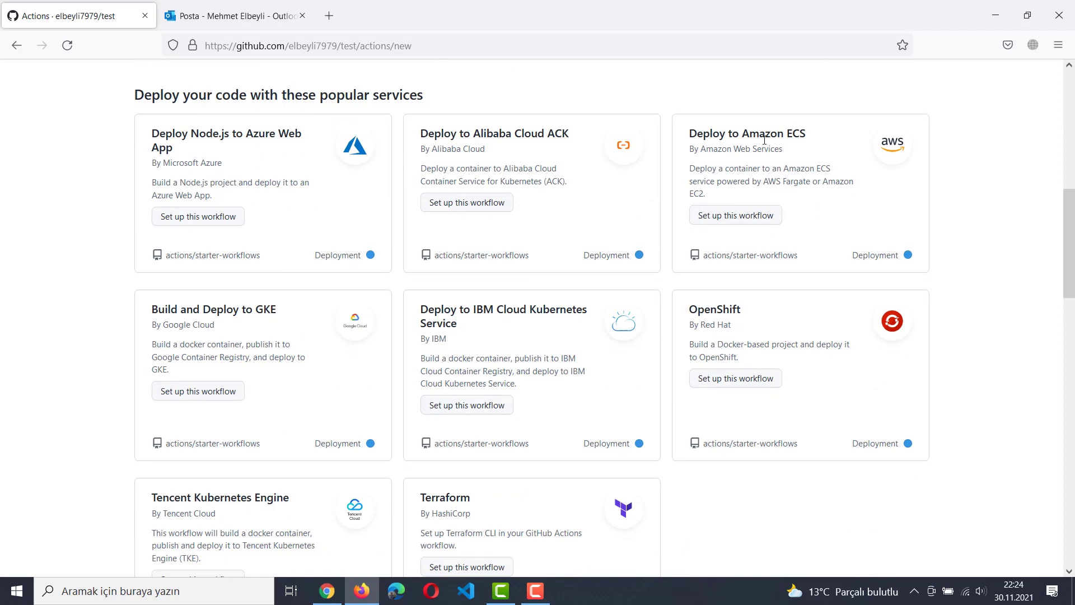
scroll(777, 419, "down", 3)
scroll(224, 406, "down", 4)
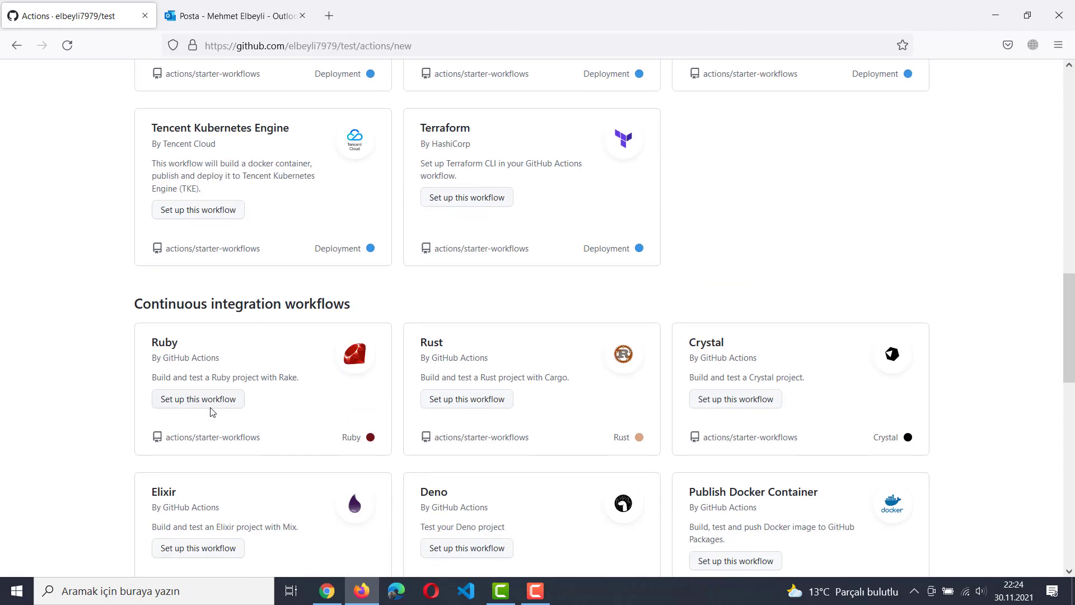
scroll(211, 409, "down", 5)
scroll(211, 410, "up", 15)
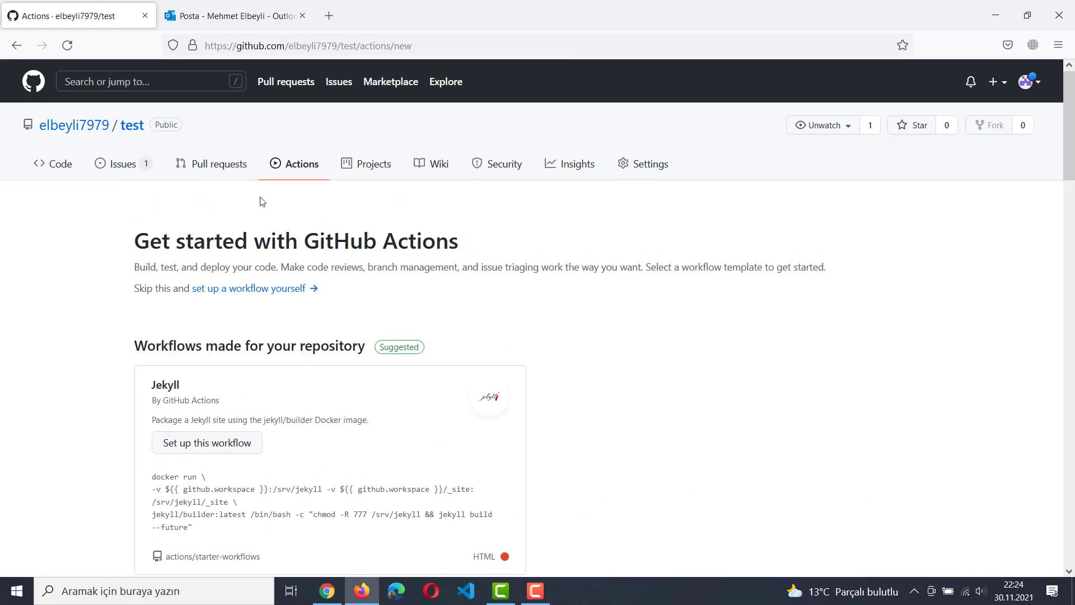
Step: Revisit the repository's code and pull requests pages and check its list of open issues
left_click(62, 166)
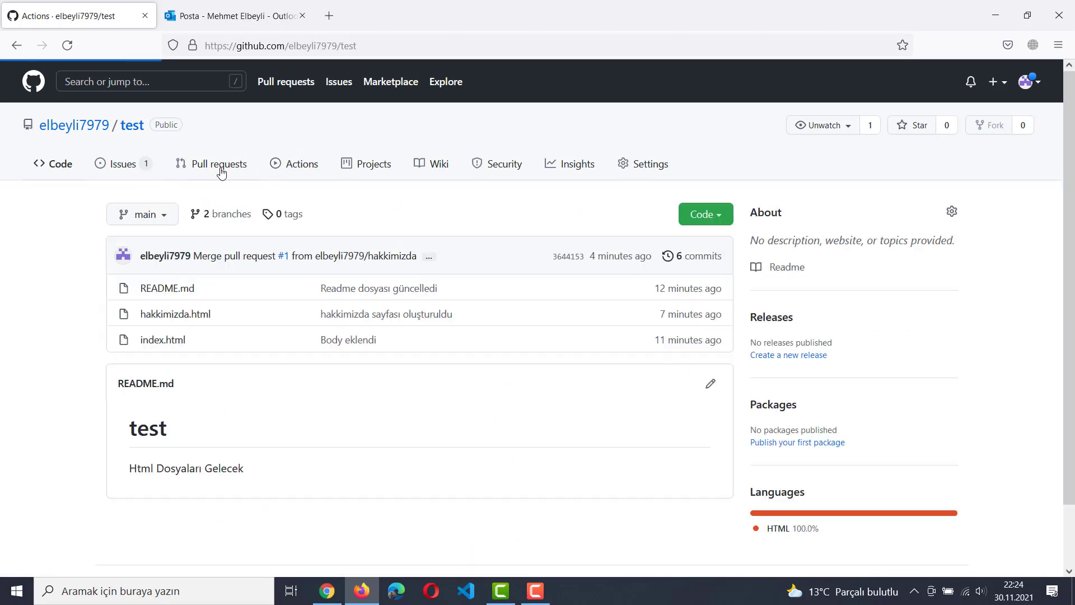
left_click(220, 168)
left_click(123, 168)
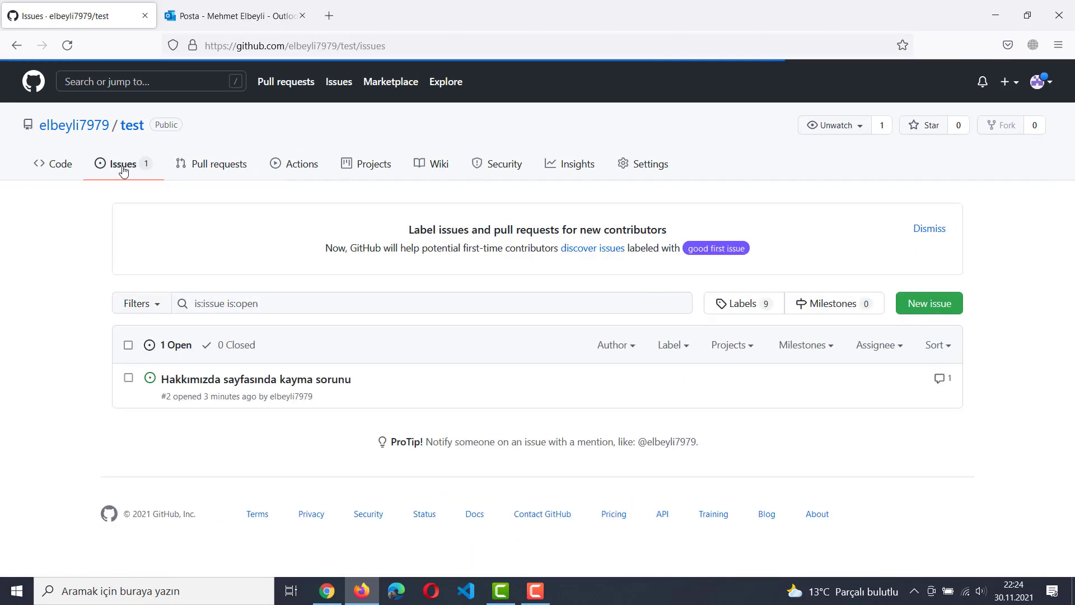
Step: Create a project board named "Web Projesi" in the repository, with no description and the template None
left_click(365, 169)
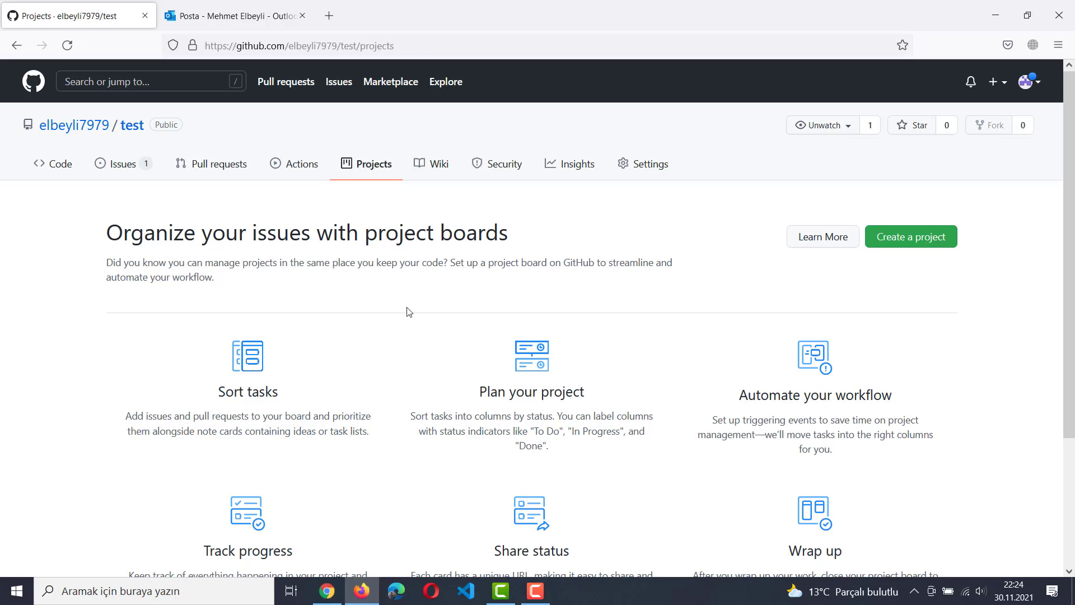
left_click(921, 237)
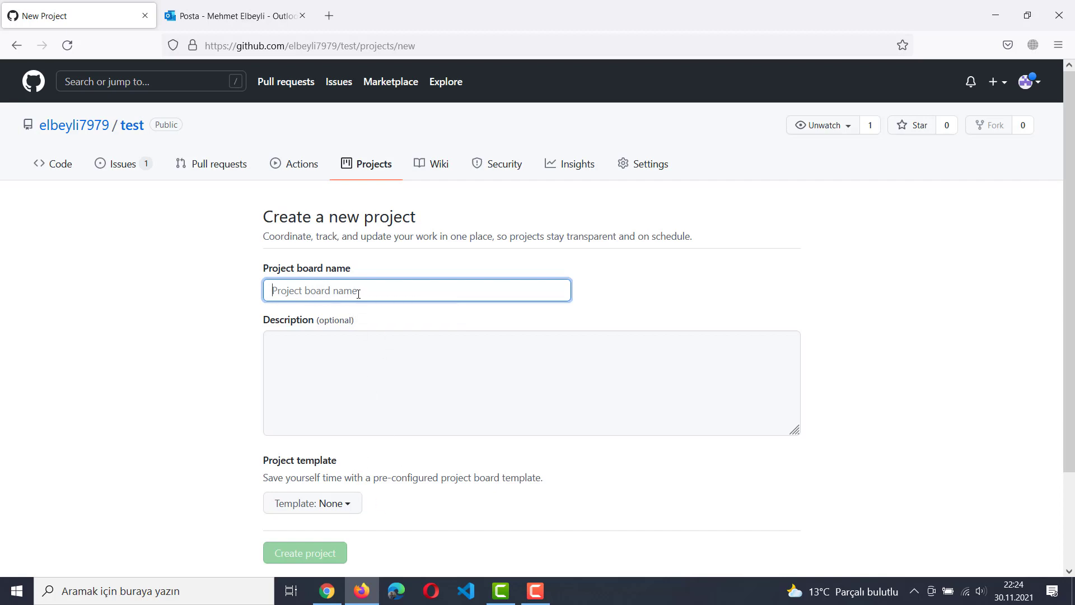
type("Web Projesi")
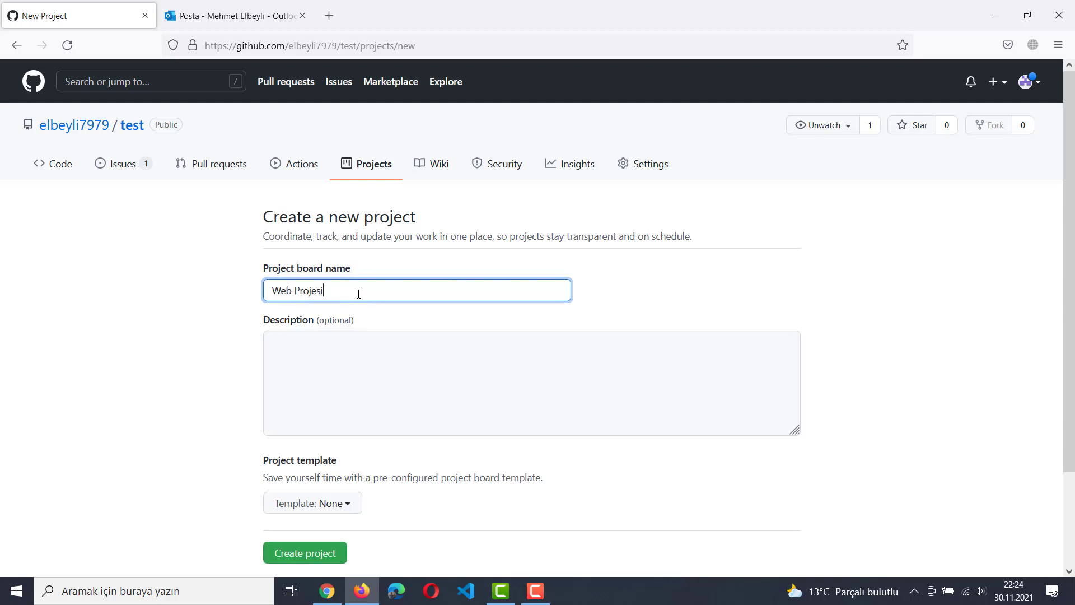
left_click(354, 372)
scroll(307, 425, "down", 2)
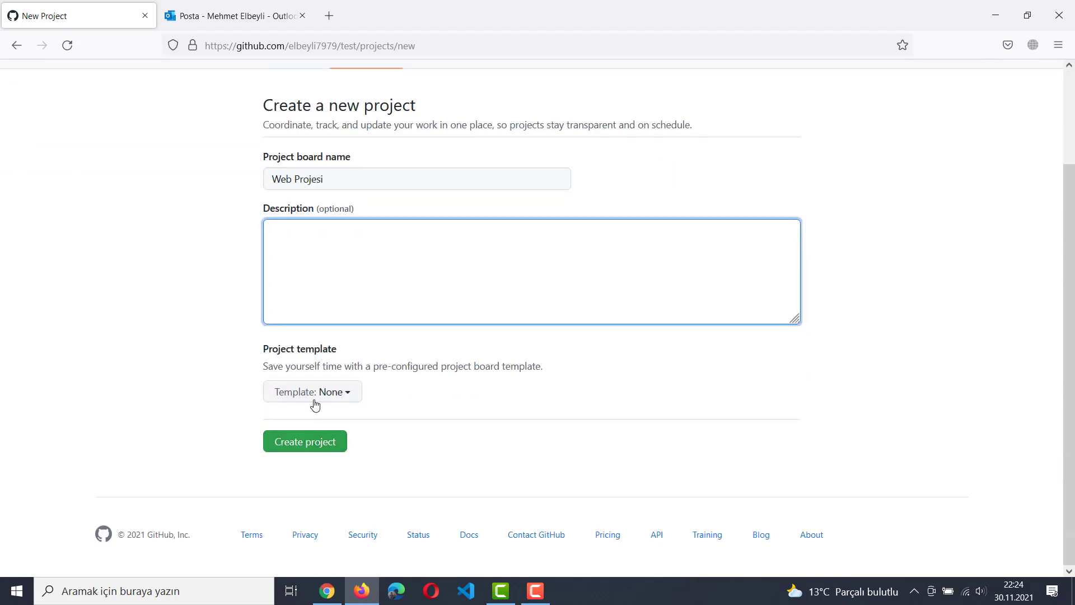
left_click(341, 397)
scroll(676, 442, "down", 2)
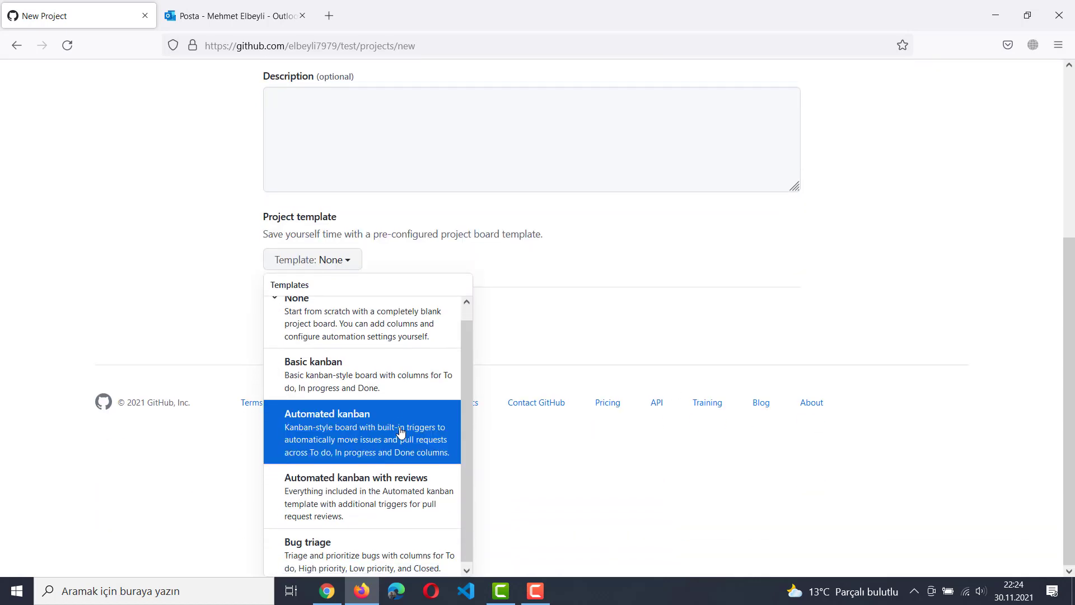
scroll(348, 392, "up", 3)
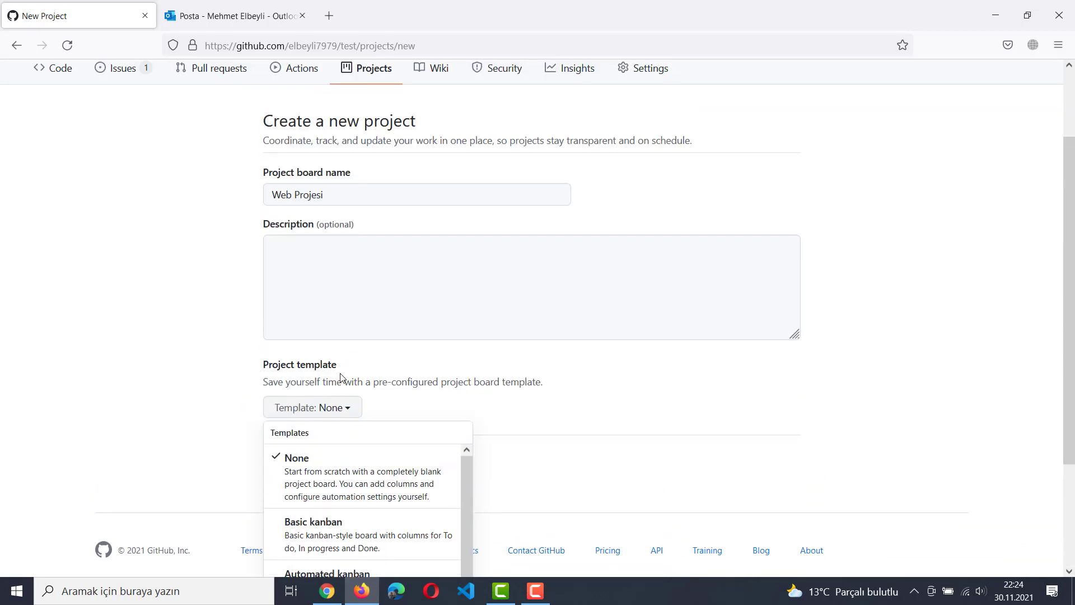
left_click(343, 485)
left_click(326, 441)
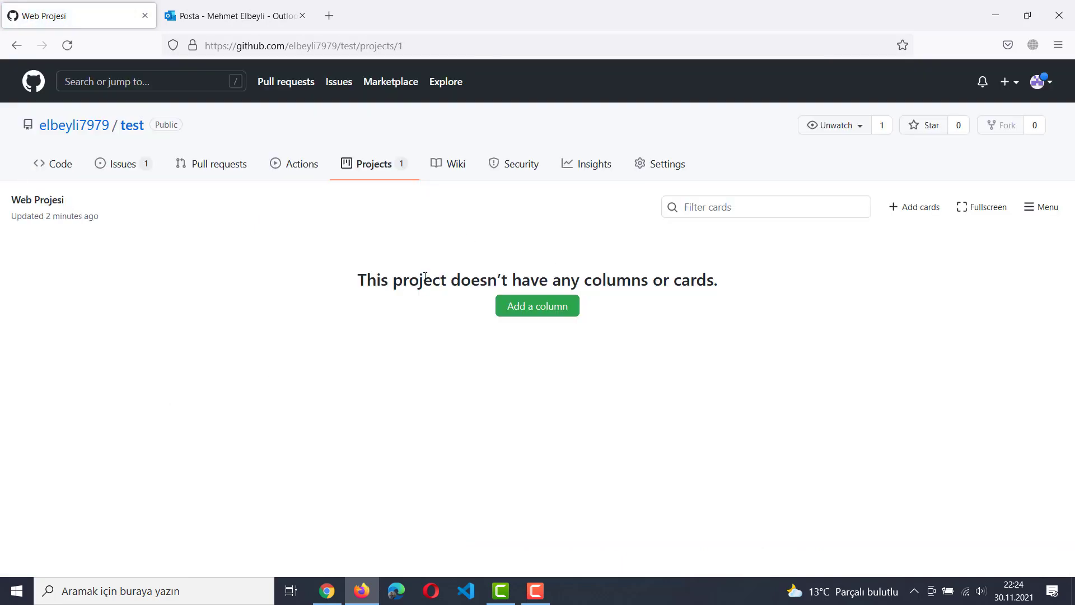
mouse_move(32, 206)
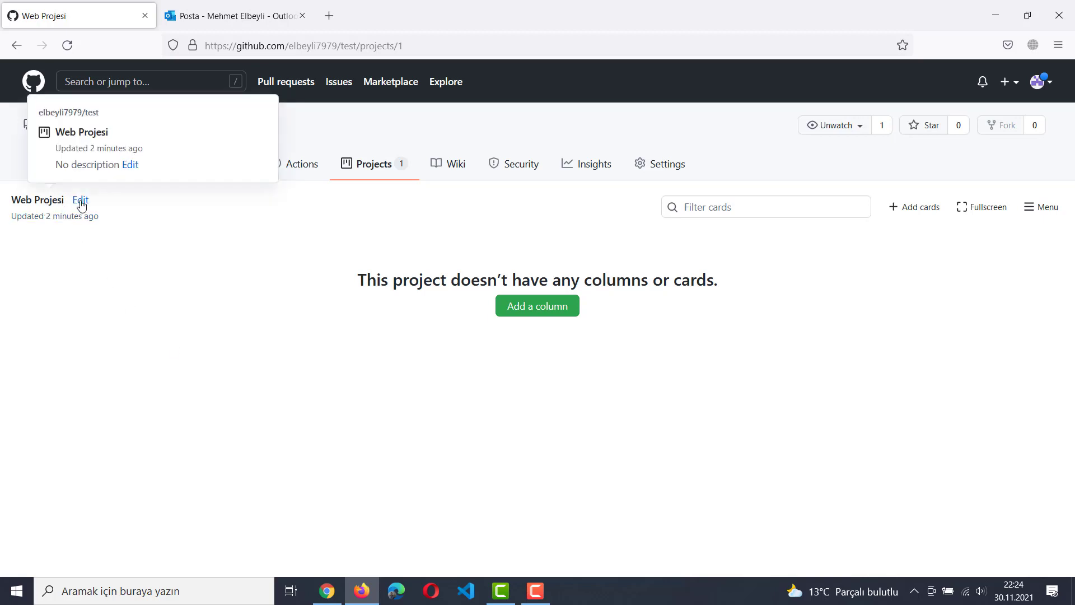
left_click(80, 201)
left_click(138, 253)
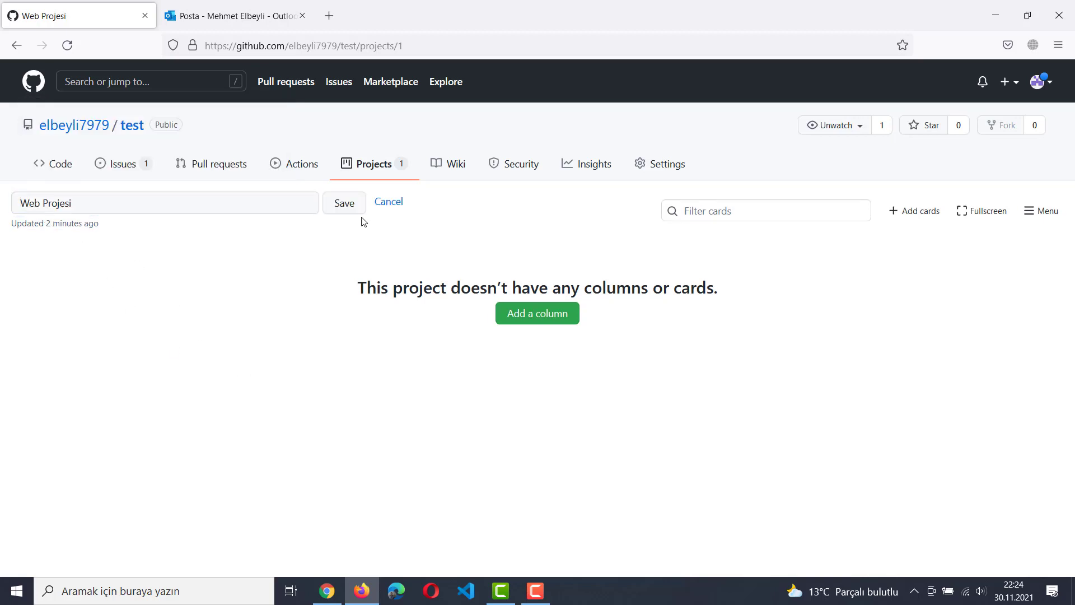
left_click(157, 205)
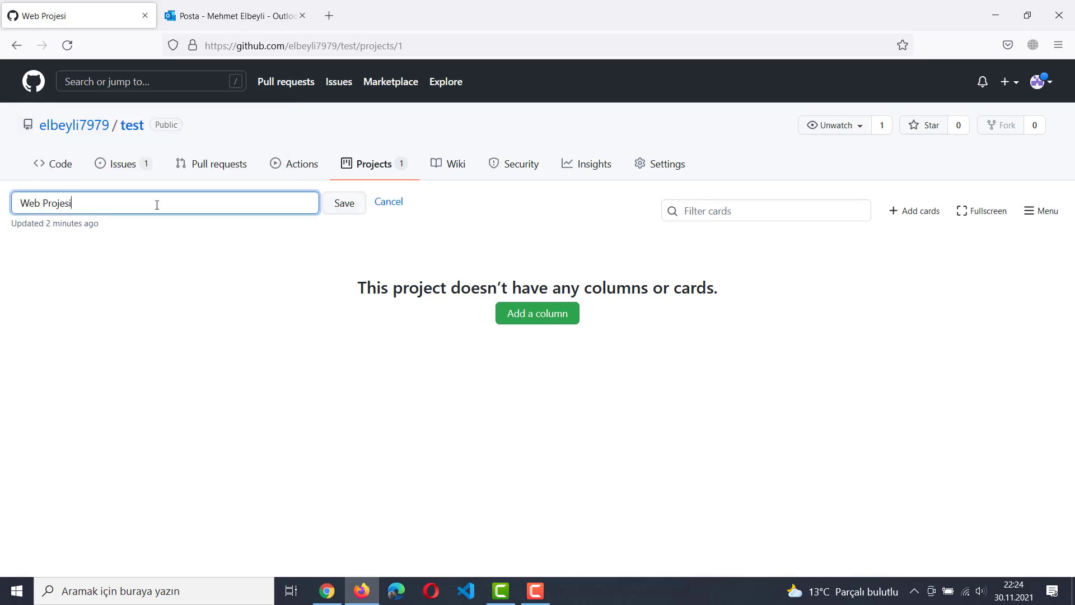
triple_click(61, 210)
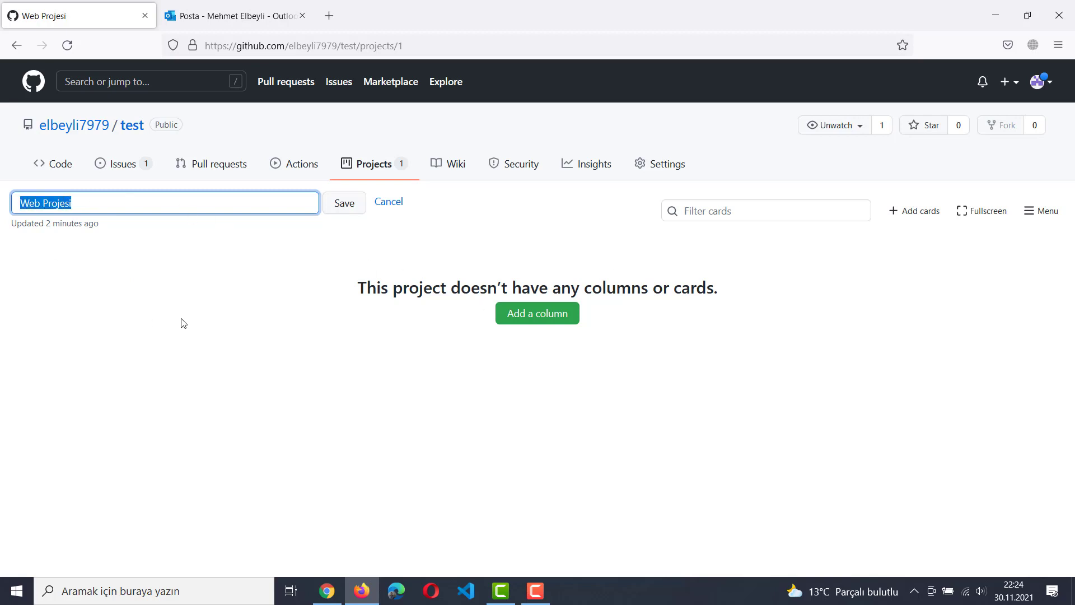
left_click(216, 388)
Step: Add a column named "asd" to the Web Projesi board, with the automation preset None
left_click(557, 320)
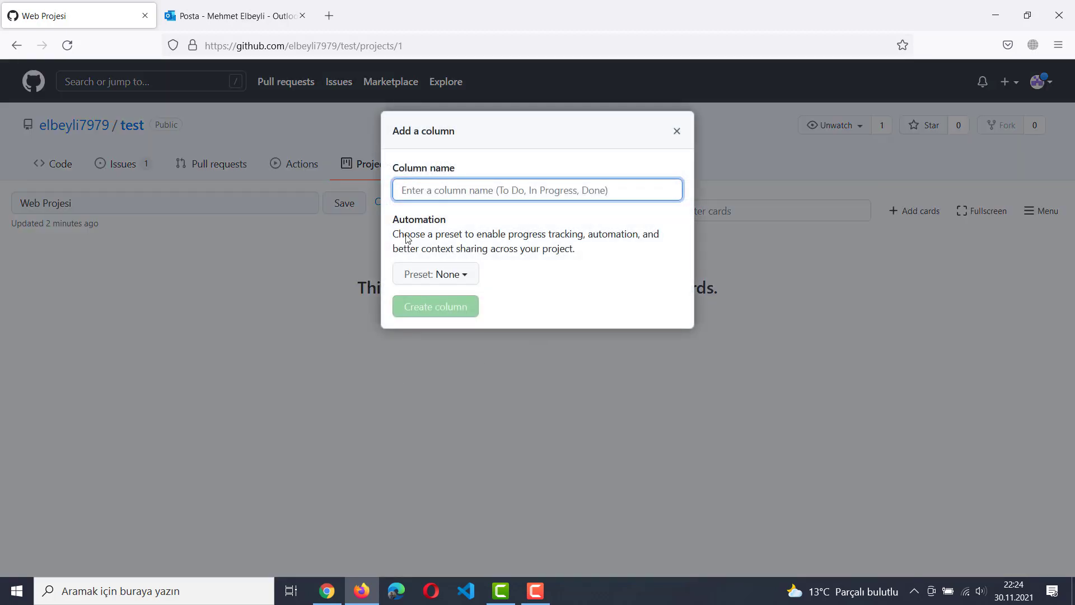
type("asd")
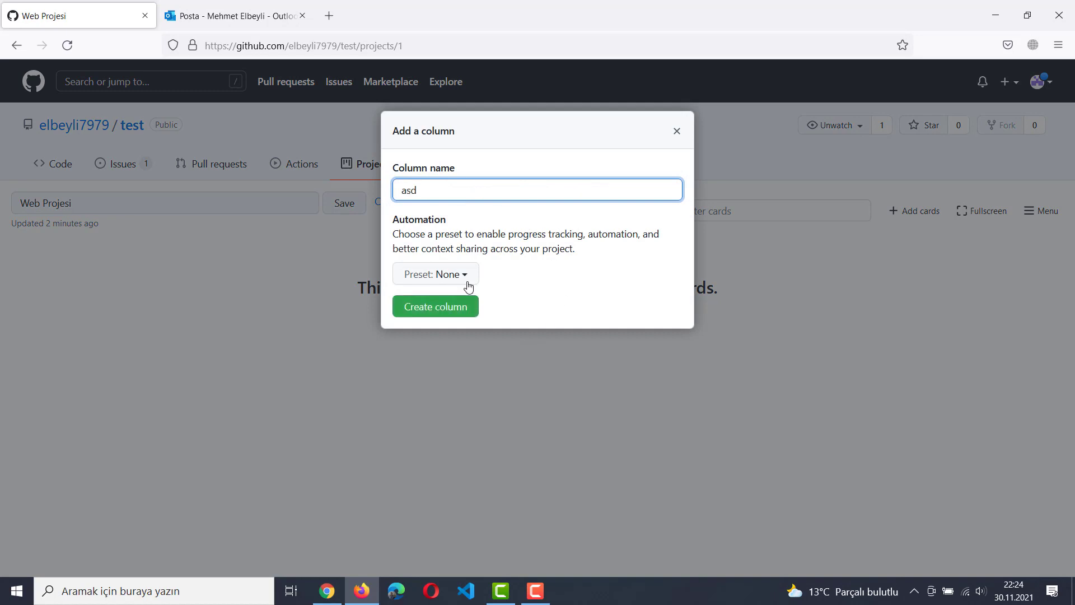
left_click(465, 279)
left_click(454, 326)
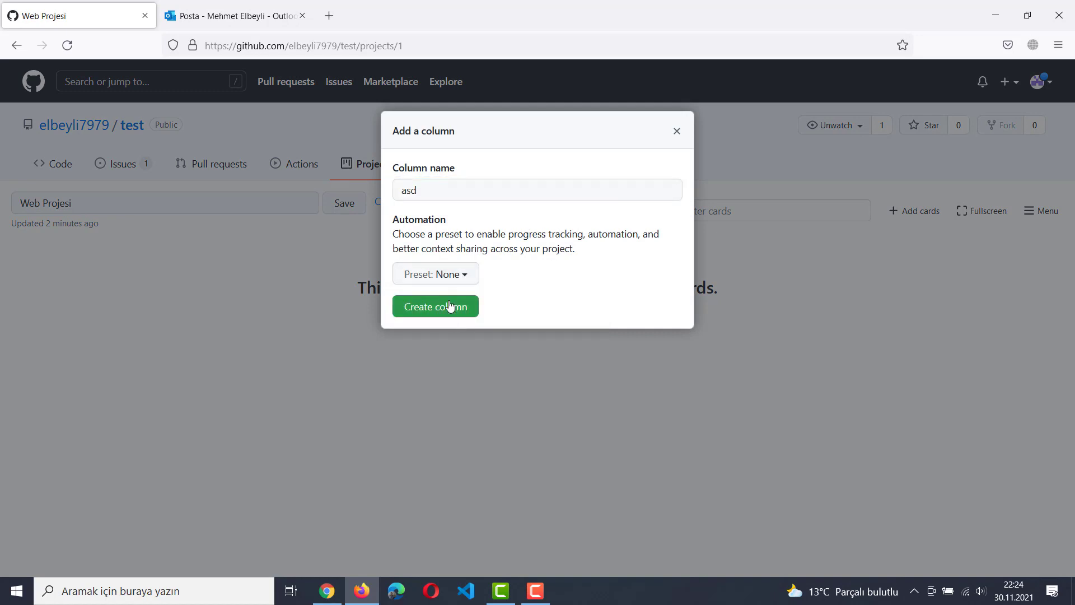
left_click(451, 307)
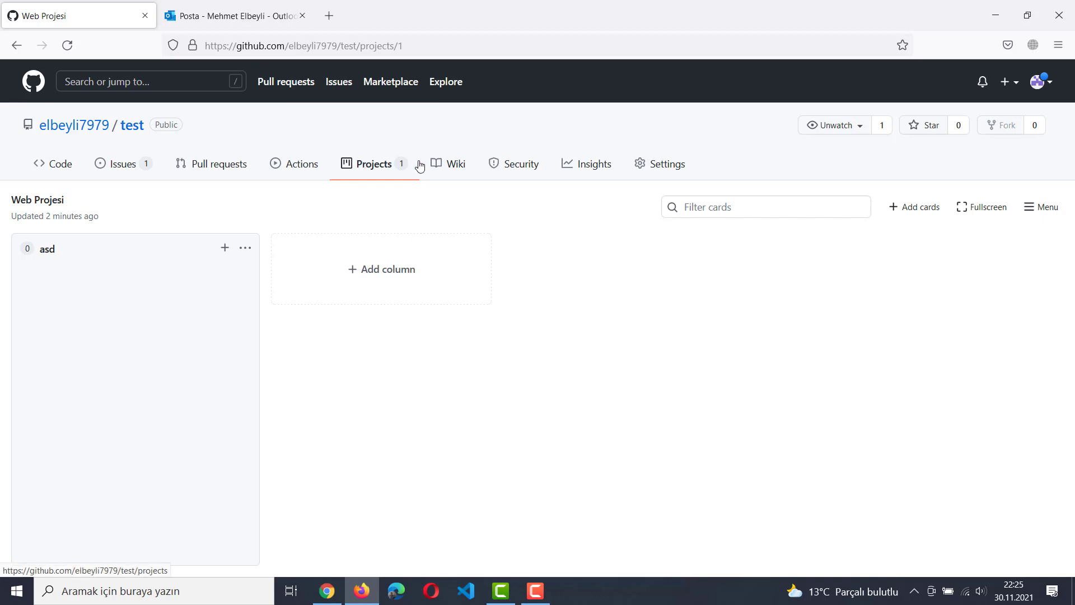
Step: View the repository's wiki page and its security overview
left_click(456, 164)
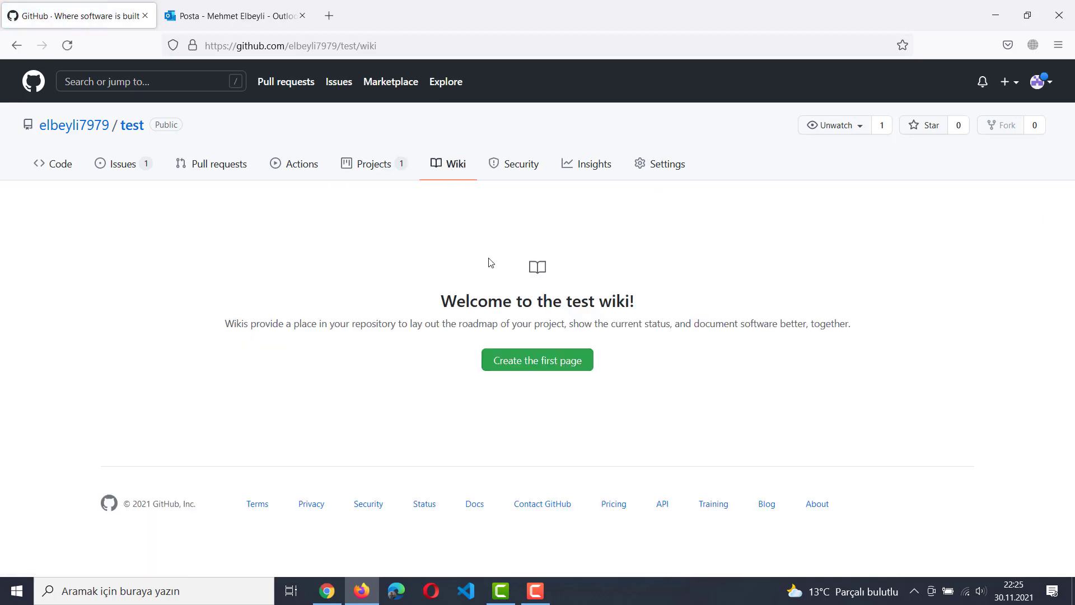
left_click(516, 170)
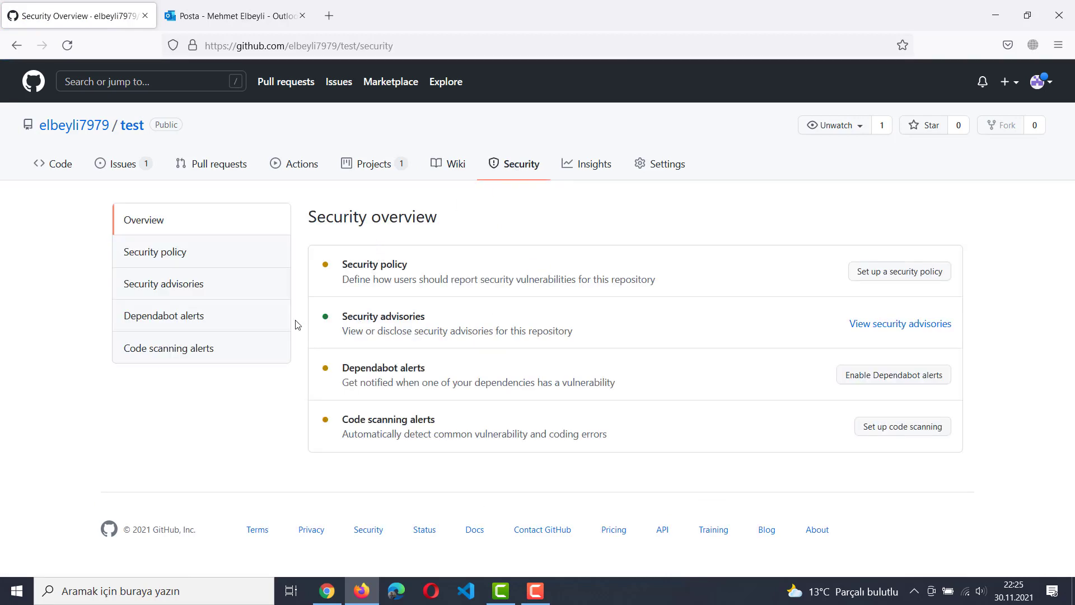
Step: Examine the repository's Pulse insights for the past week, covering pull requests, issues and commits
left_click(590, 164)
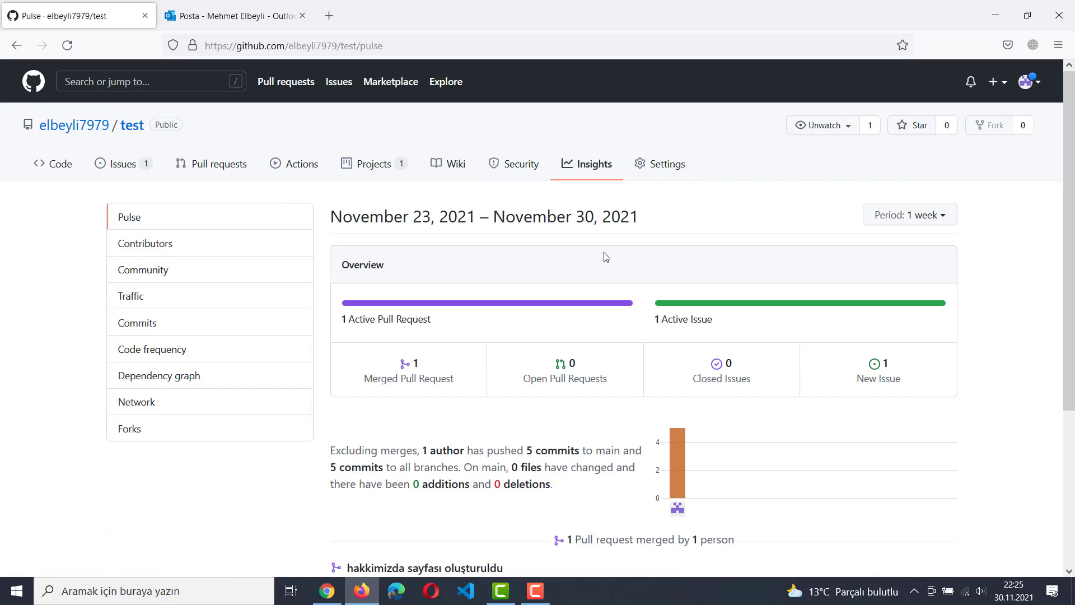
scroll(543, 318, "down", 3)
scroll(552, 326, "down", 2)
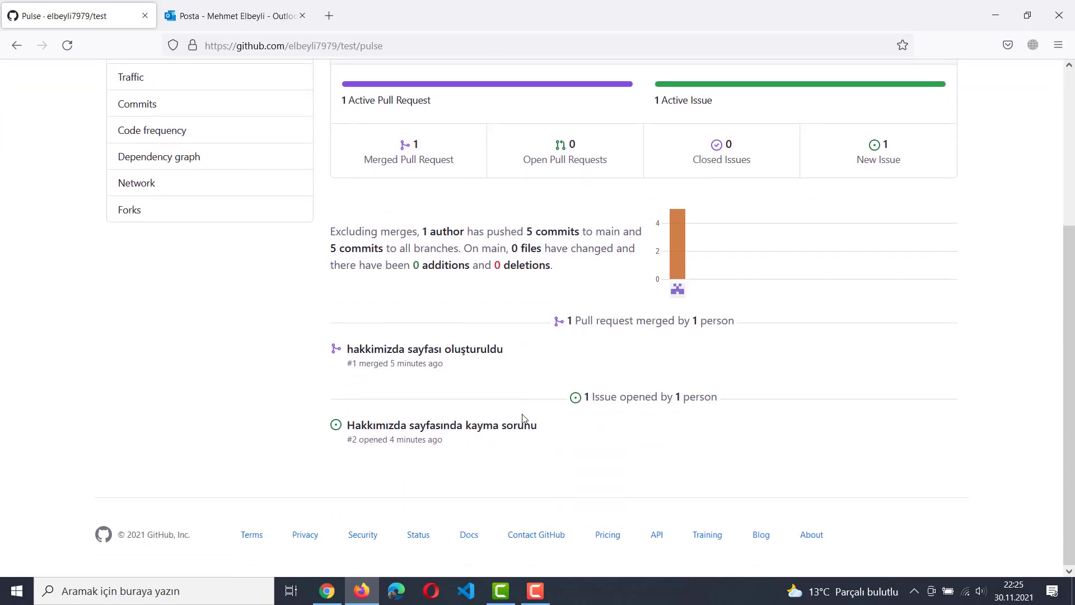
scroll(560, 269, "up", 5)
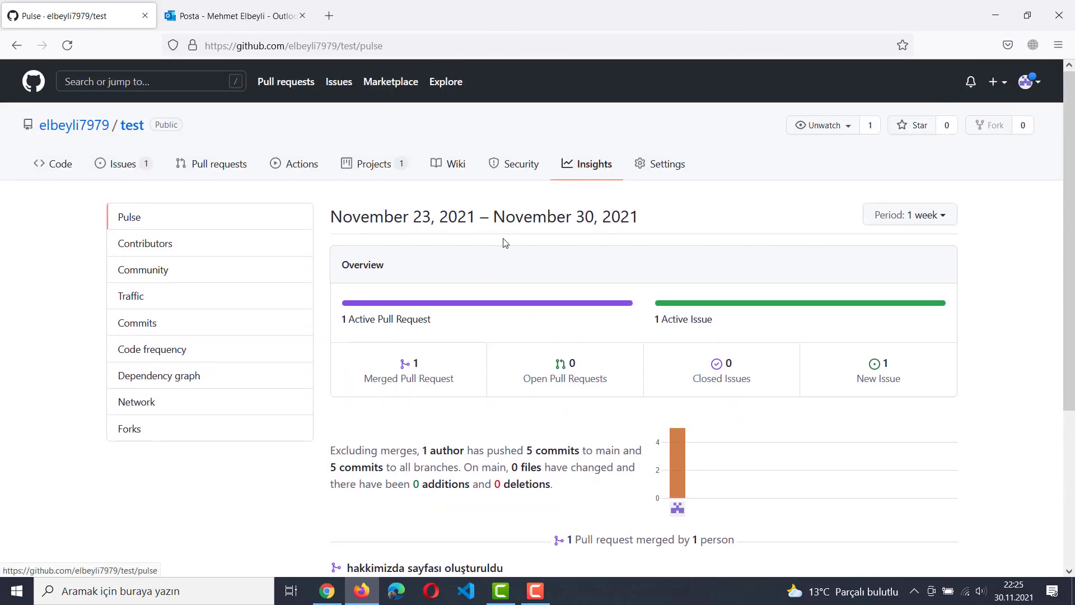
scroll(456, 395, "down", 2)
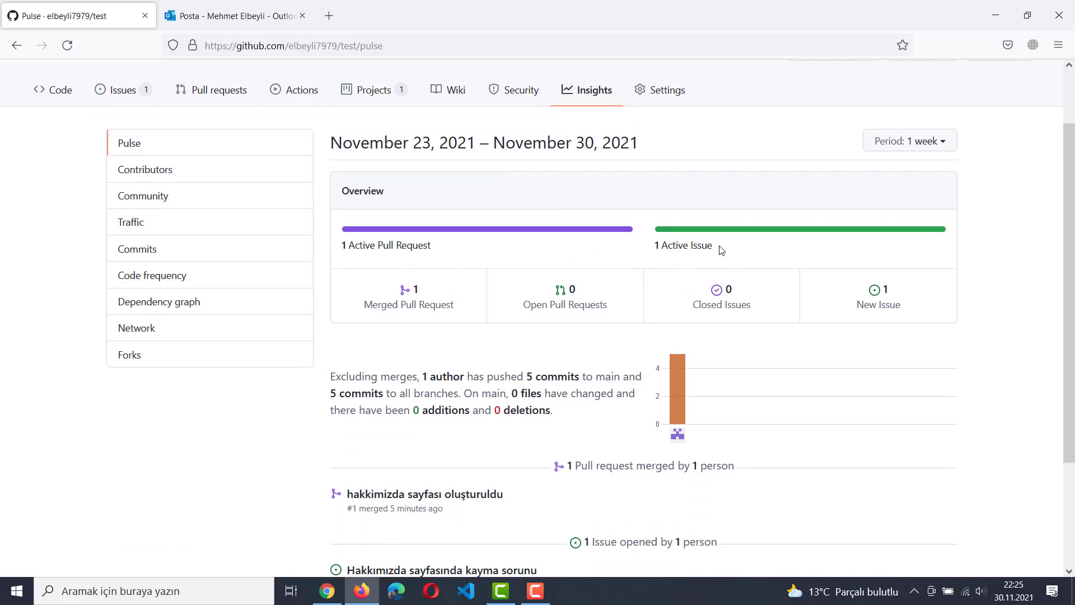
scroll(725, 265, "up", 2)
scroll(728, 277, "down", 3)
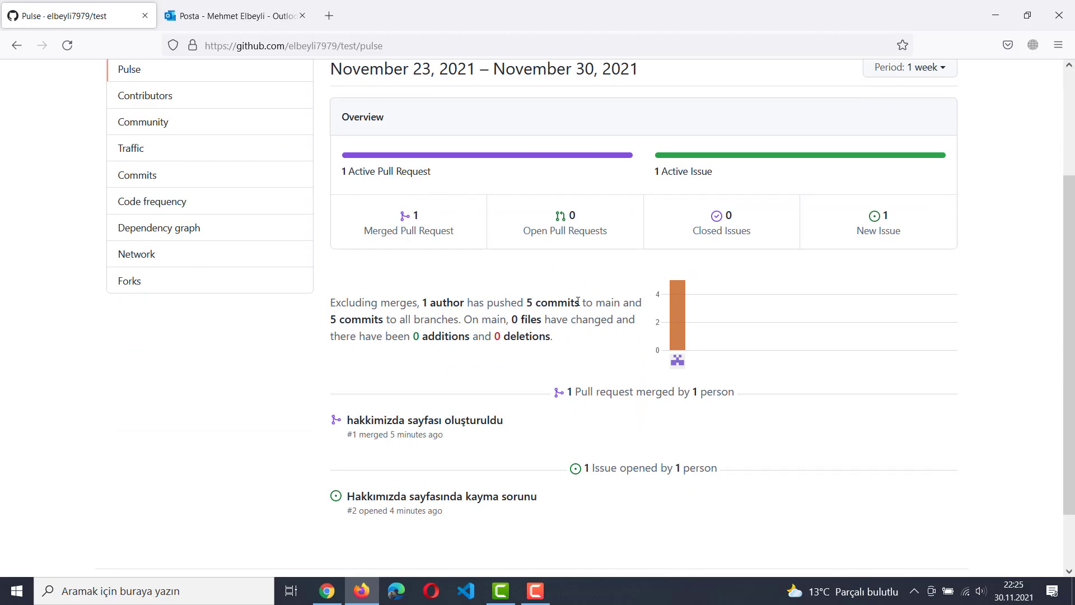
scroll(593, 334, "down", 1)
scroll(564, 442, "up", 3)
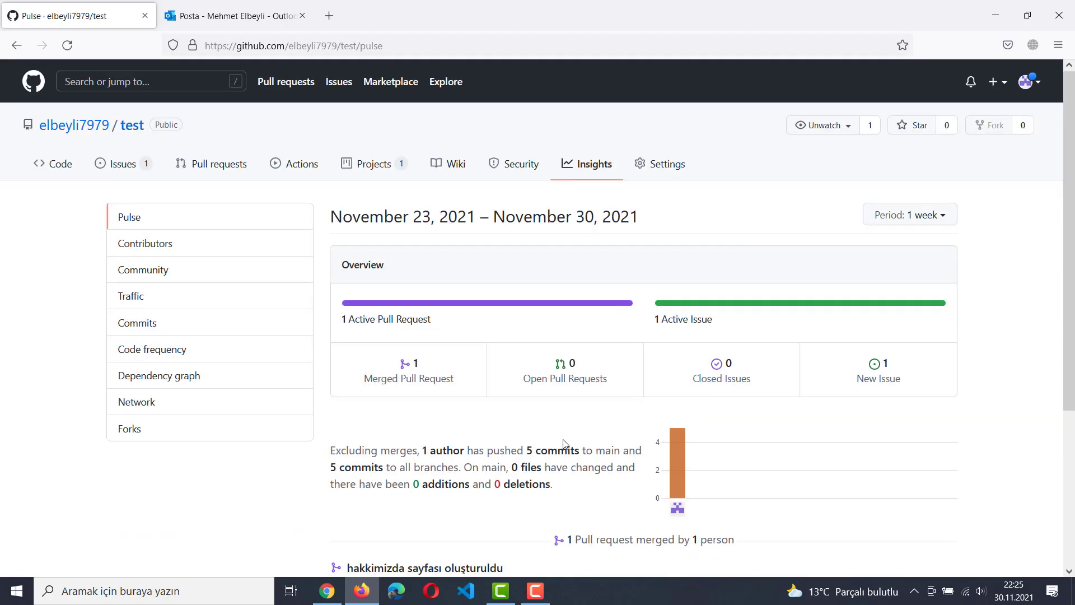
Step: View the repository's general settings and its Branches settings, covering the default branch and branch protection rules
left_click(654, 171)
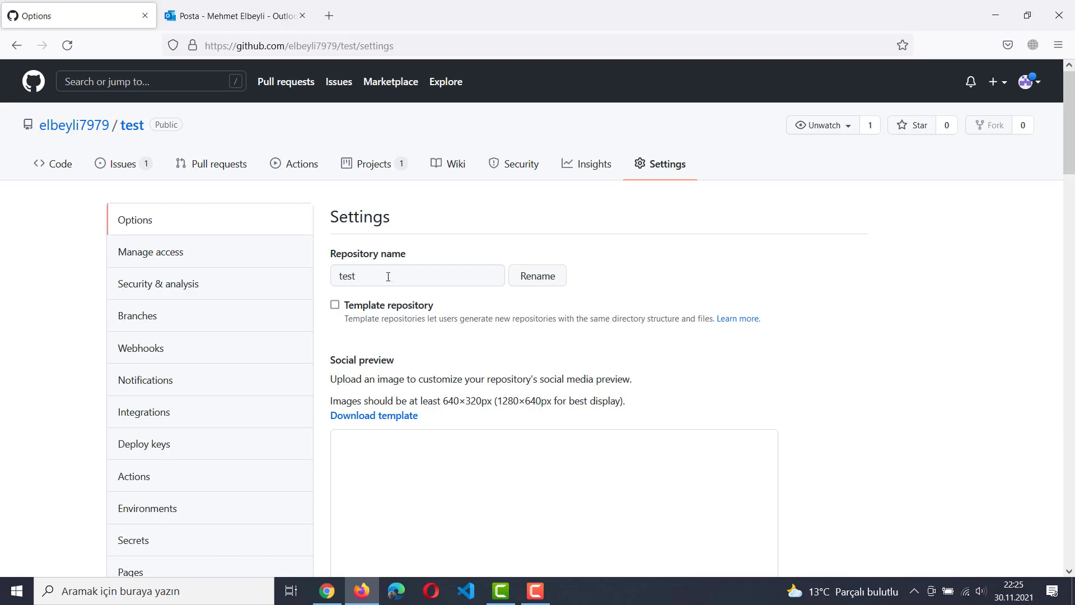
left_click(168, 323)
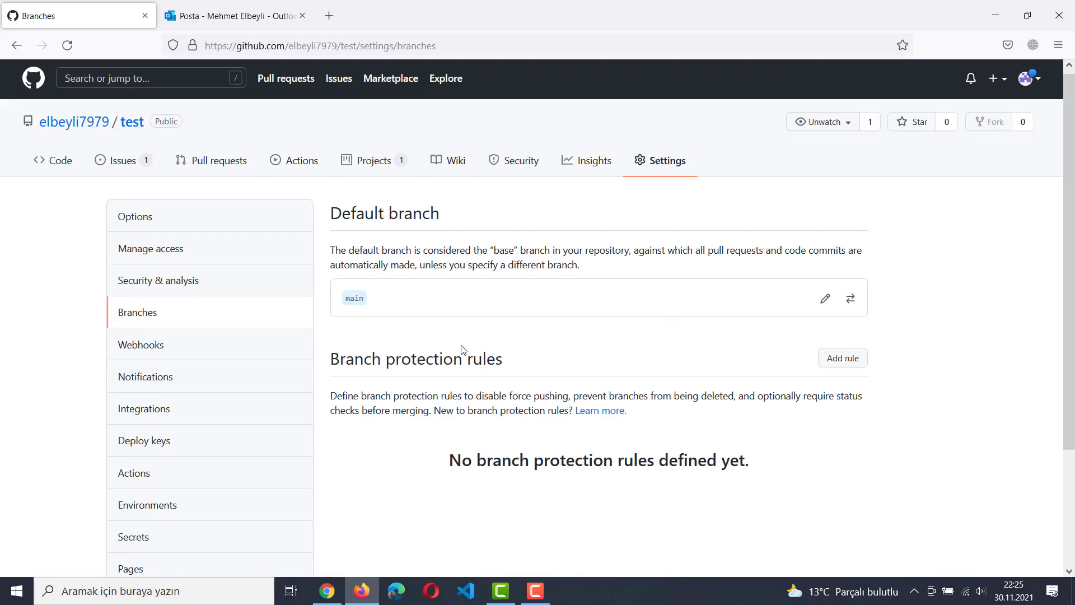
scroll(454, 364, "down", 3)
scroll(215, 426, "up", 3)
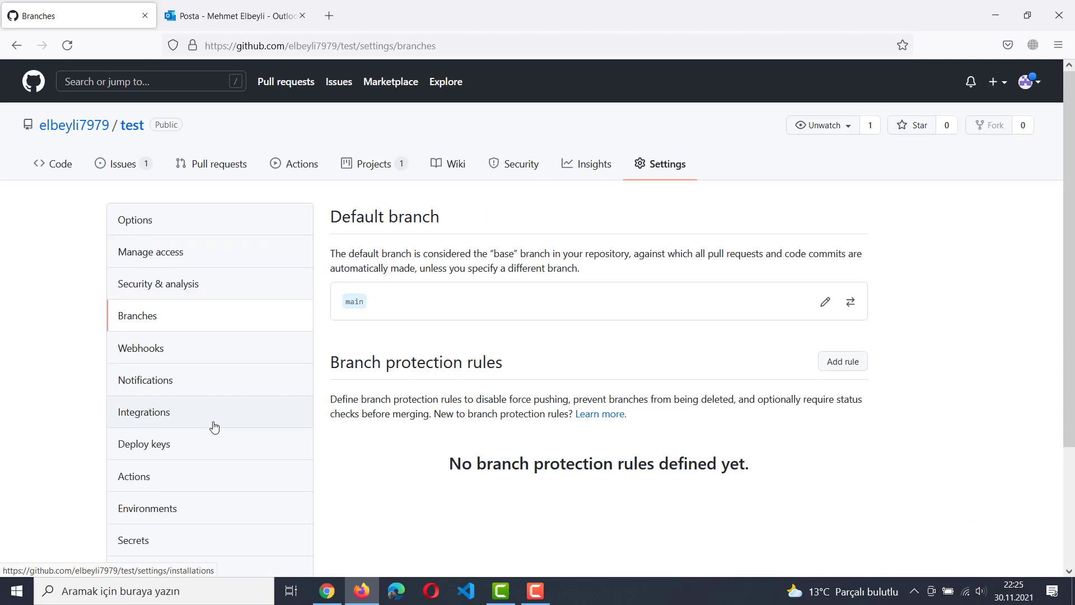
Step: View the test repository's code page and the account's profile overview, and return to the account's list of repositories
left_click(56, 164)
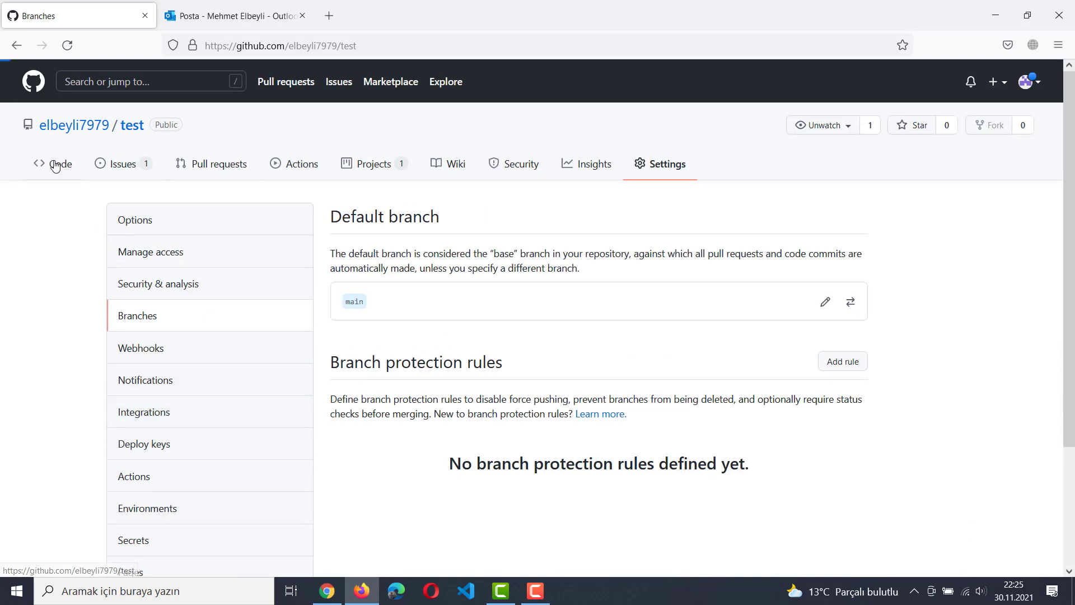
left_click(131, 128)
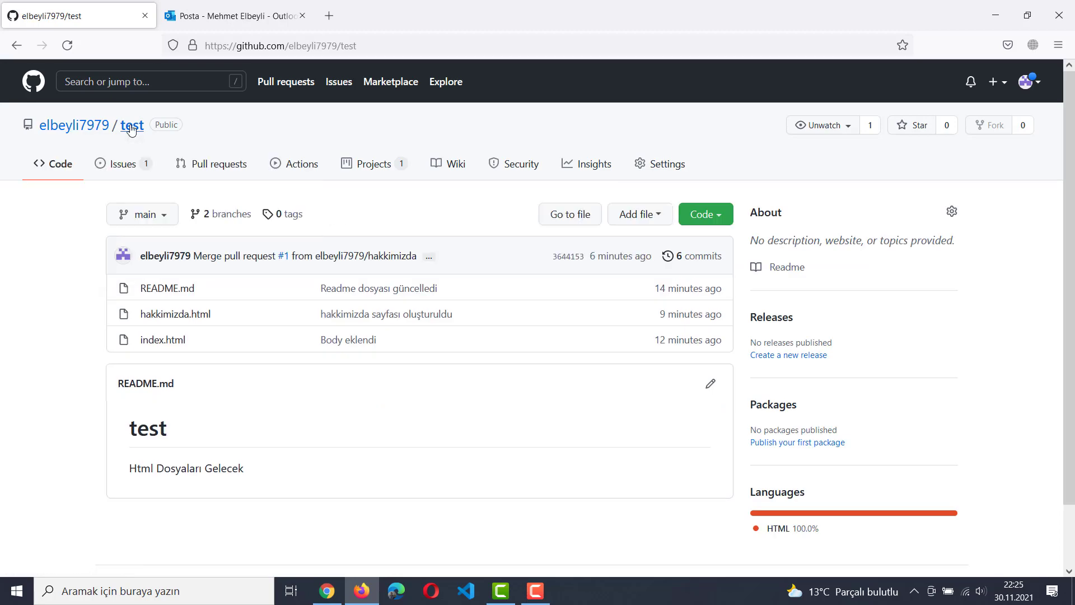
left_click(91, 128)
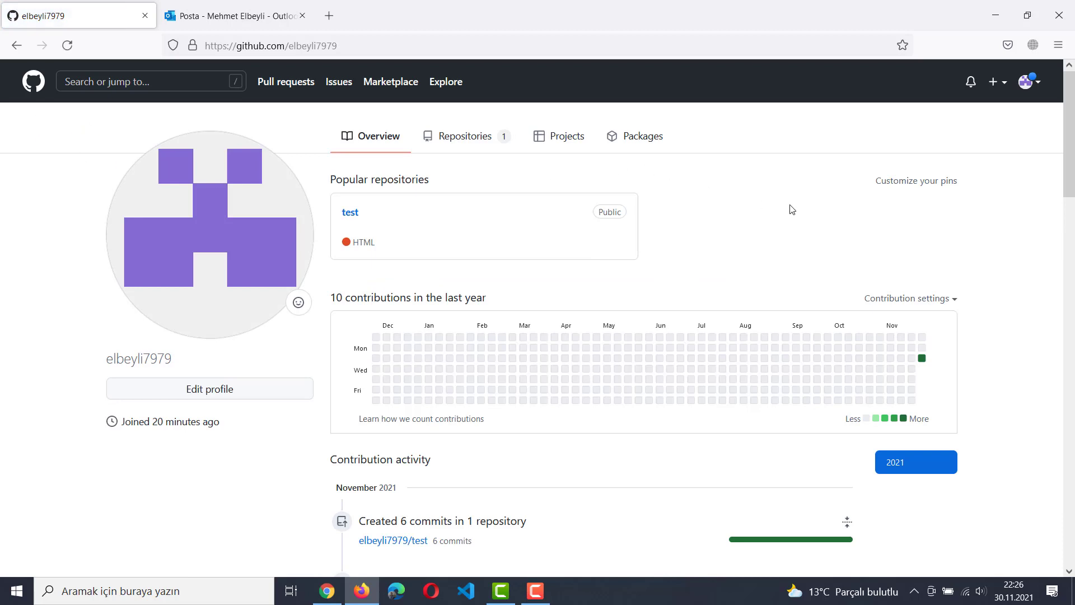
left_click(464, 138)
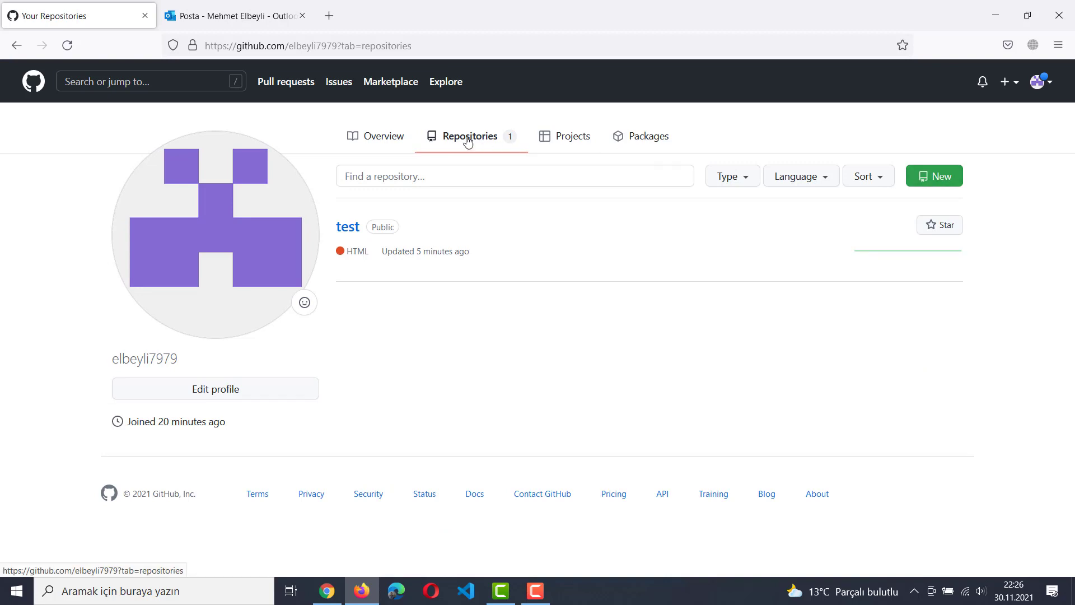
left_click(344, 228)
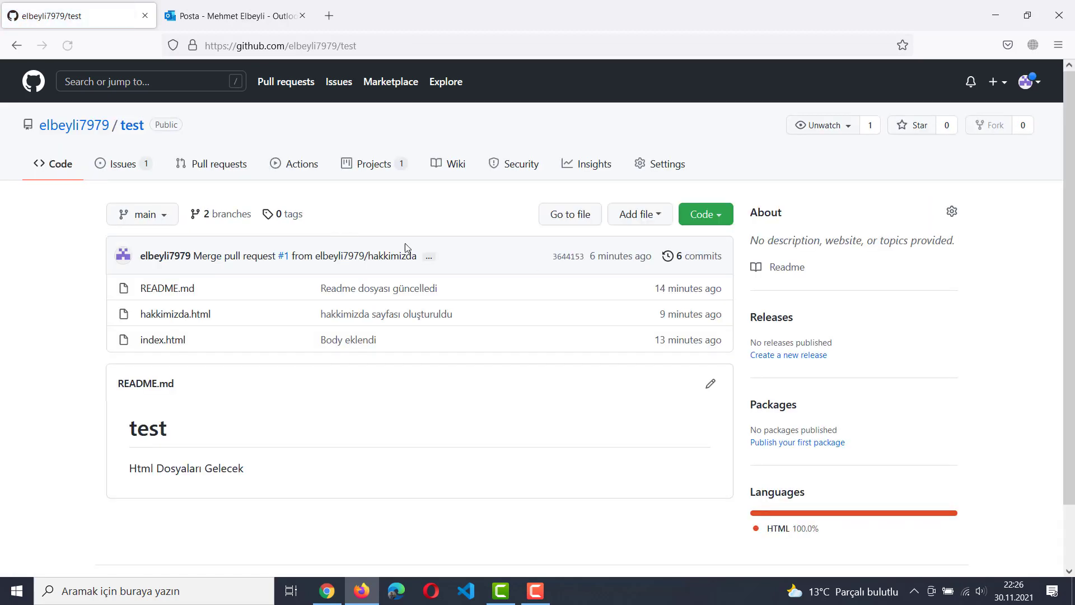
left_click(21, 74)
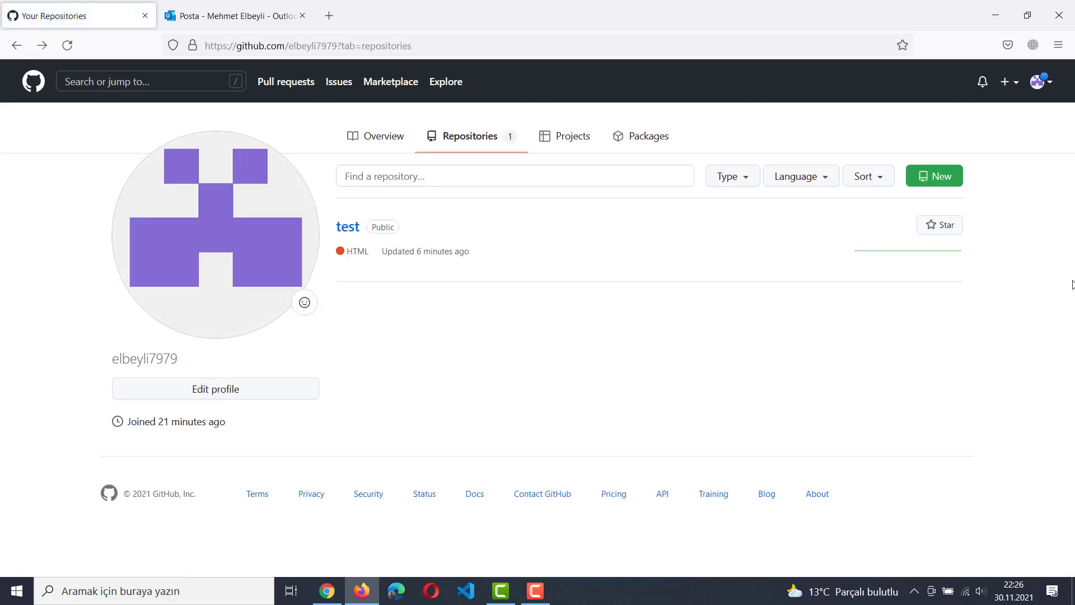
Step: Star the test repository from the account's repositories list and view the list of starred repositories
left_click(931, 228)
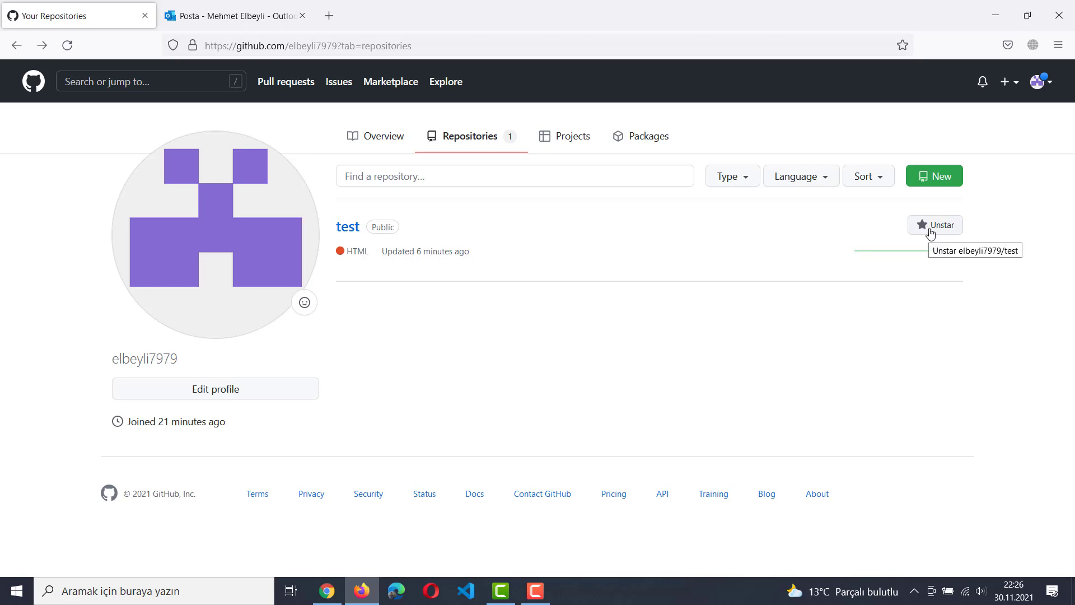
left_click(1047, 84)
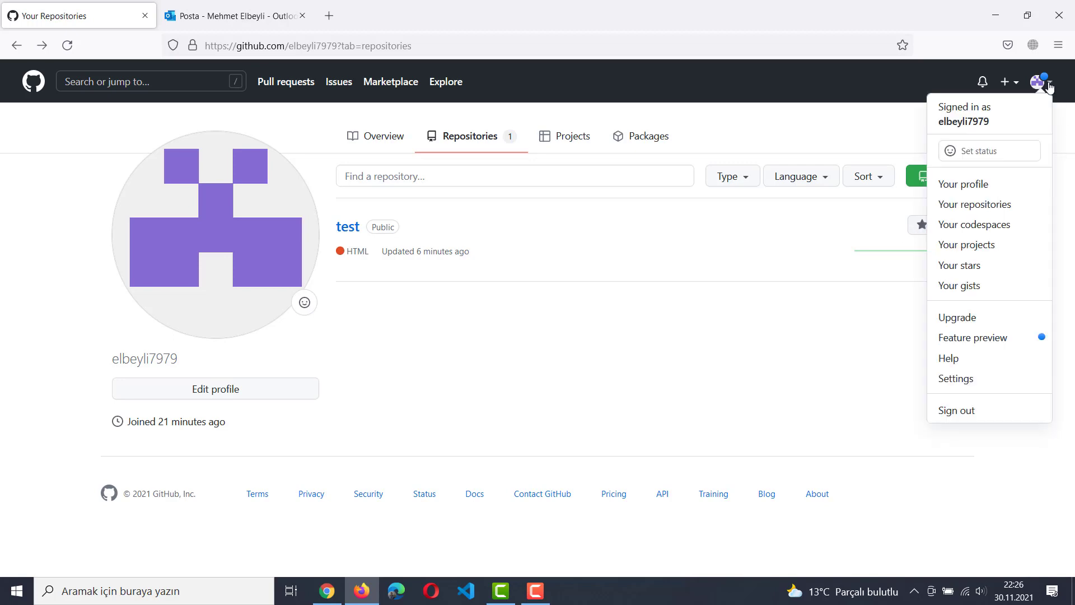
left_click(978, 270)
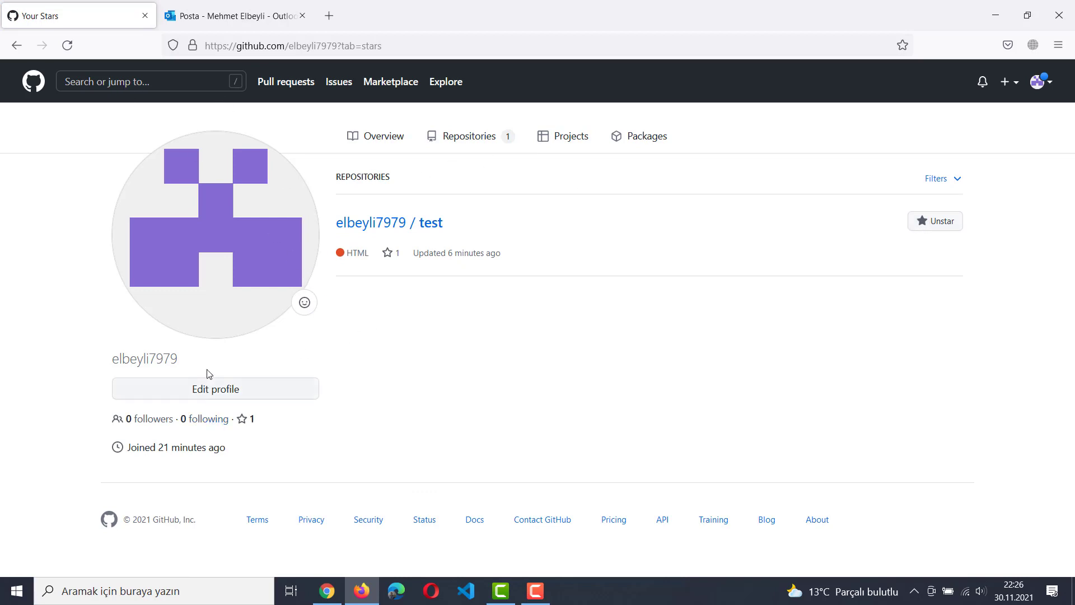
Step: Open the test repository from the home dashboard, check its watch notification options, and remove its star
left_click(29, 86)
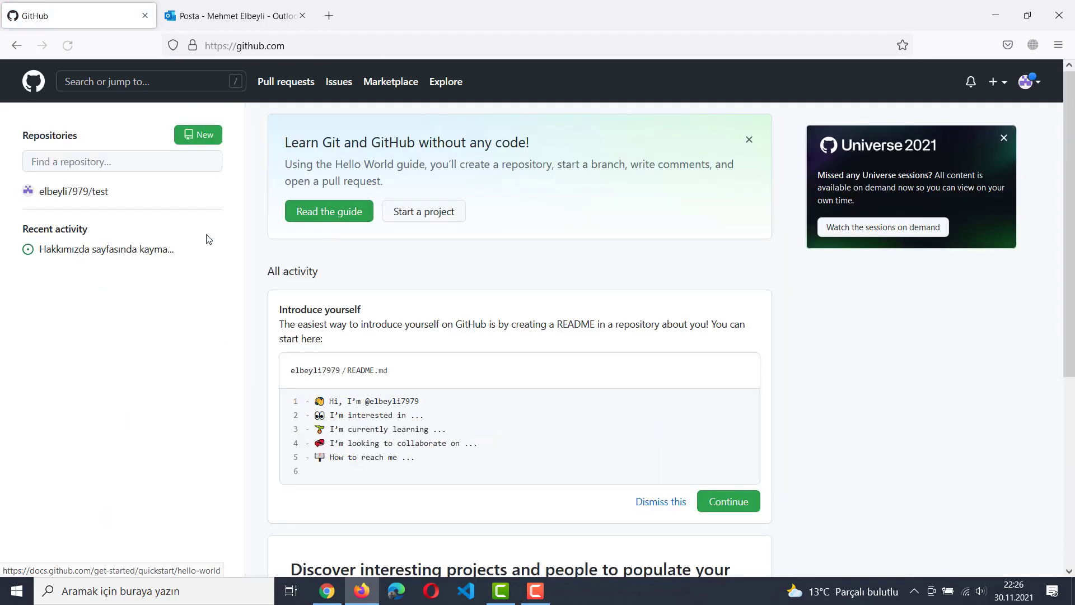
left_click(85, 191)
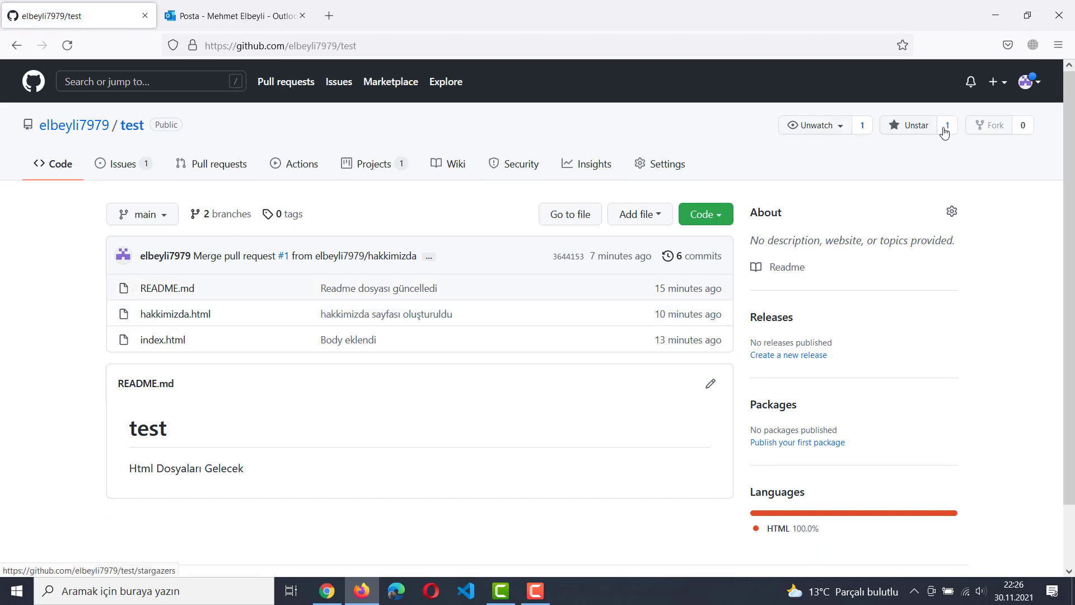
left_click(840, 127)
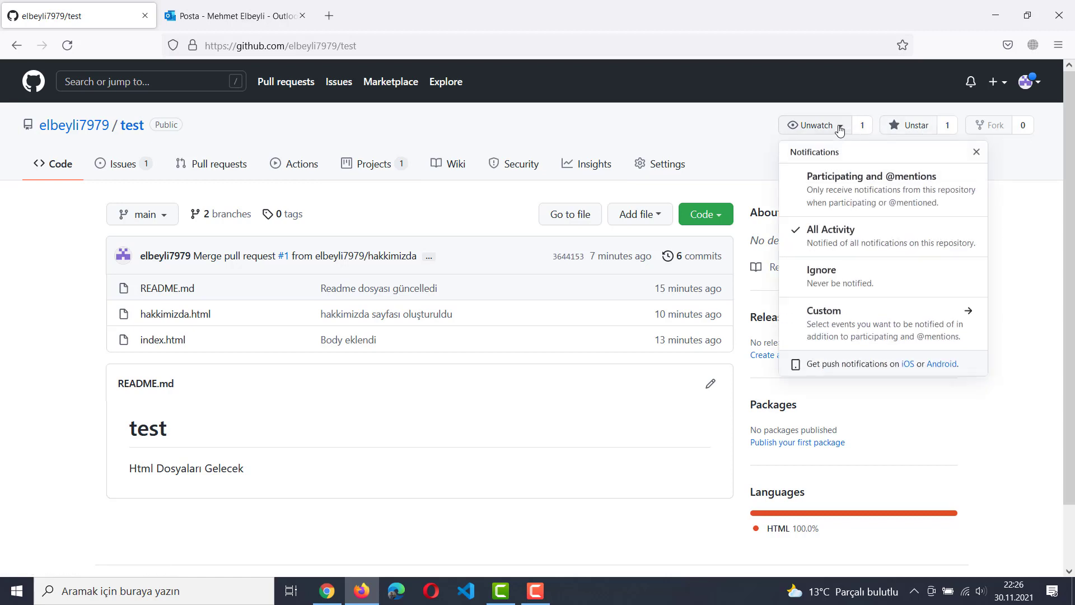
left_click(840, 128)
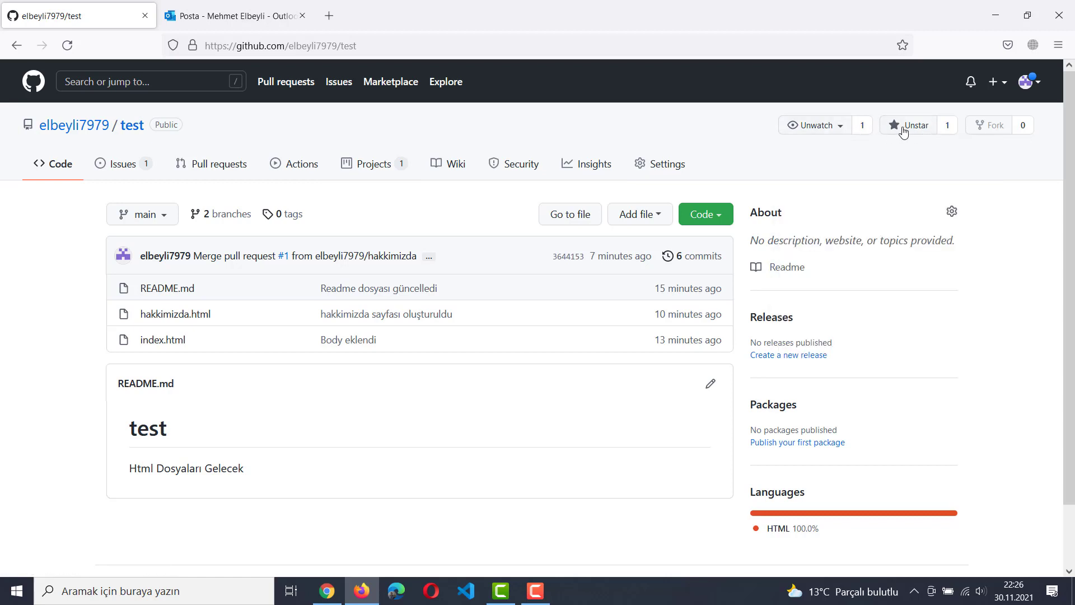
left_click(903, 127)
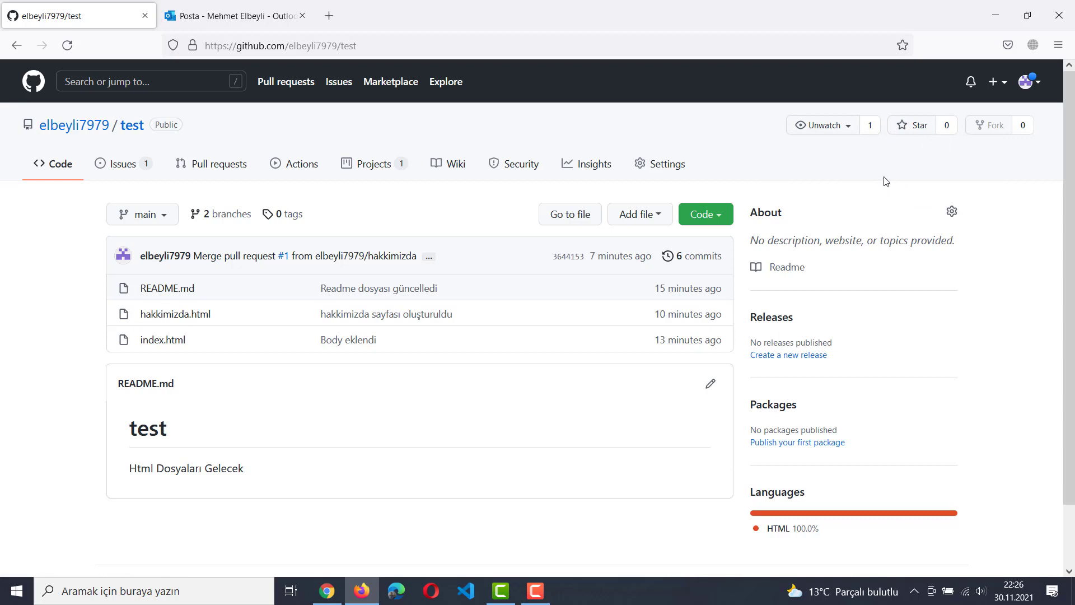
scroll(704, 345, "down", 2)
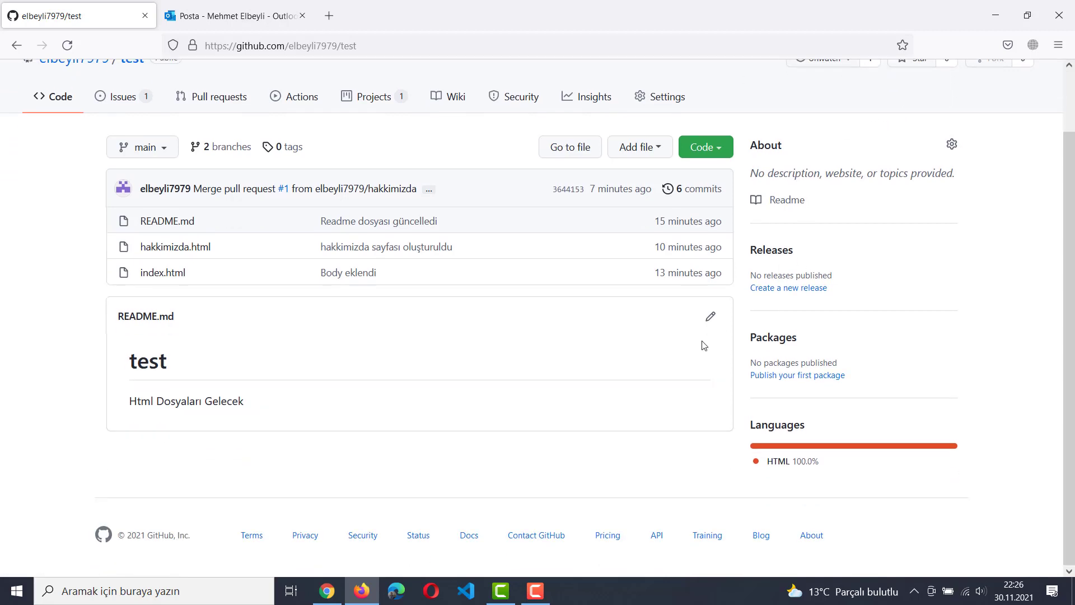
scroll(308, 432, "up", 2)
scroll(54, 391, "down", 2)
scroll(59, 322, "up", 2)
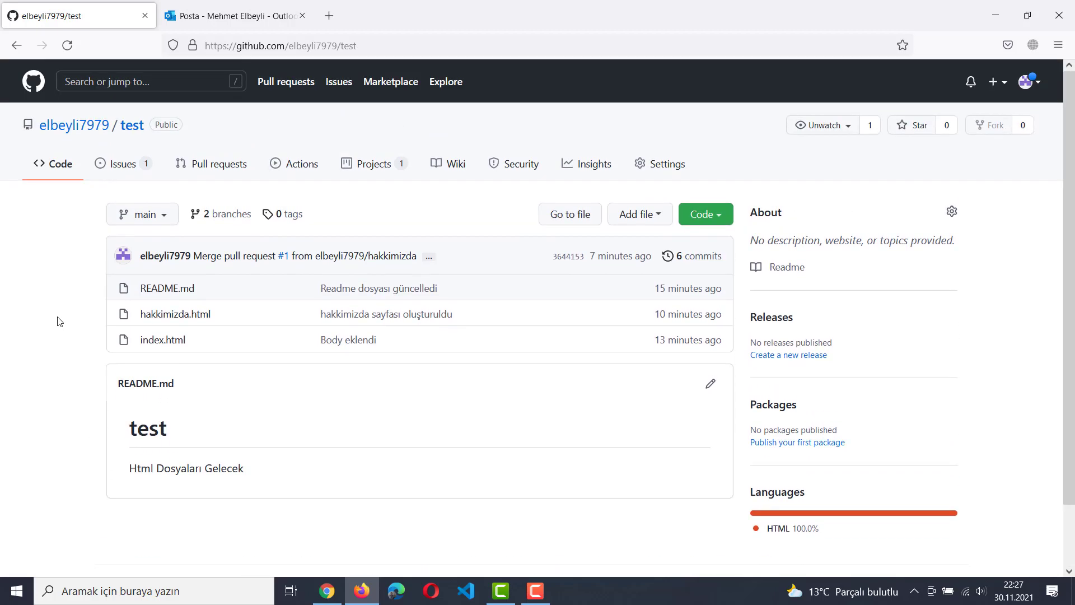